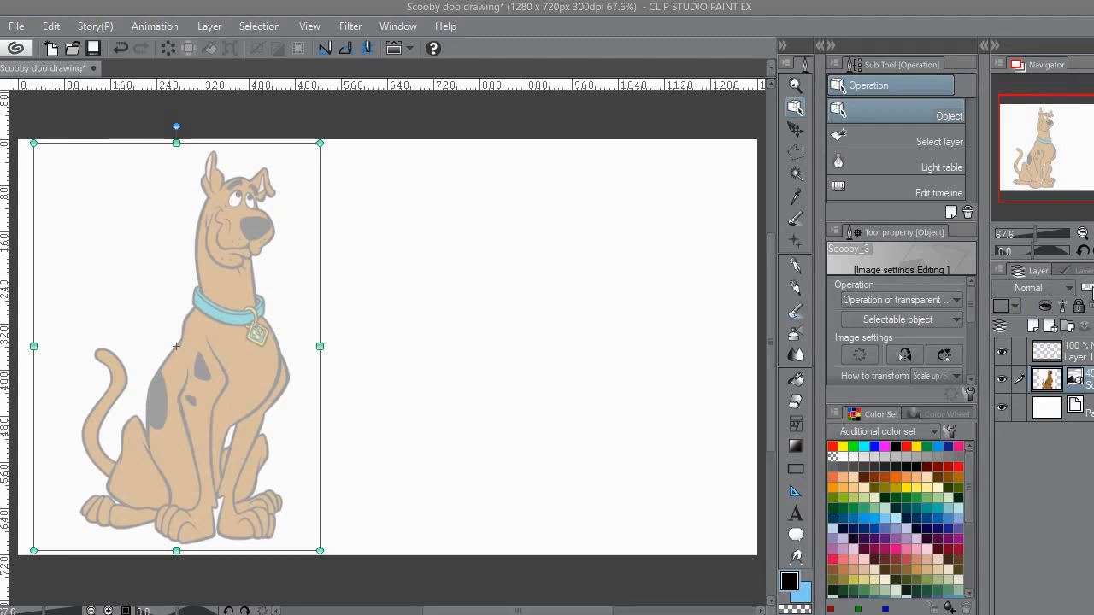
# Step: Lower the reference image's opacity and trace the face, front of the neck and collar line in red on Layer 1 with the Mapping pen
pyautogui.moveTo(1093, 288); pyautogui.dragTo(1091, 288)
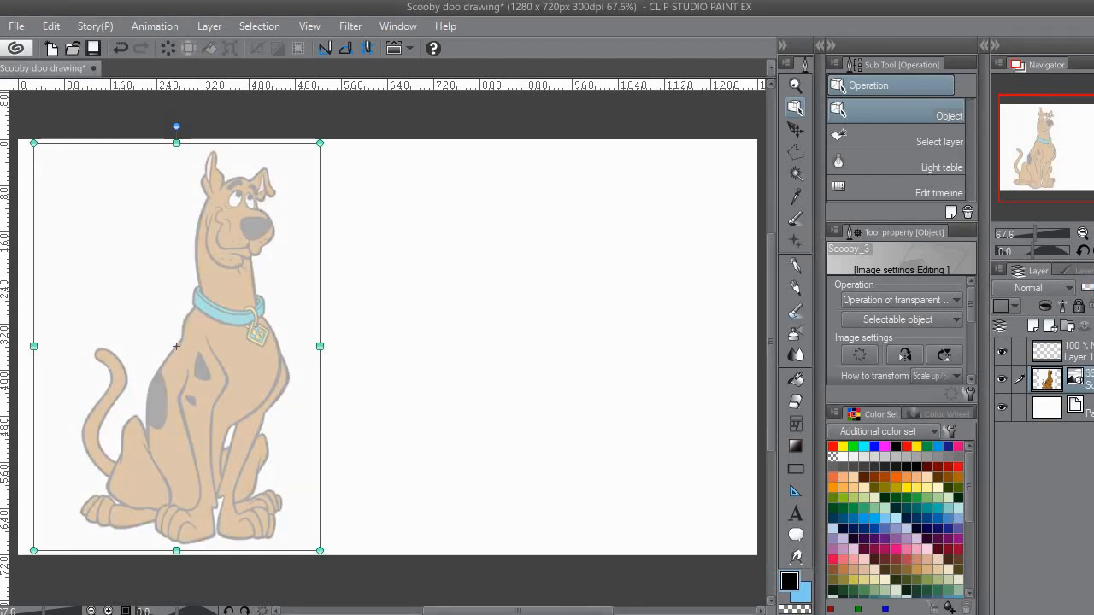
pyautogui.click(1084, 352)
pyautogui.click(796, 265)
pyautogui.click(906, 446)
pyautogui.scroll(1, 358, 229)
pyautogui.scroll(1, 305, 283)
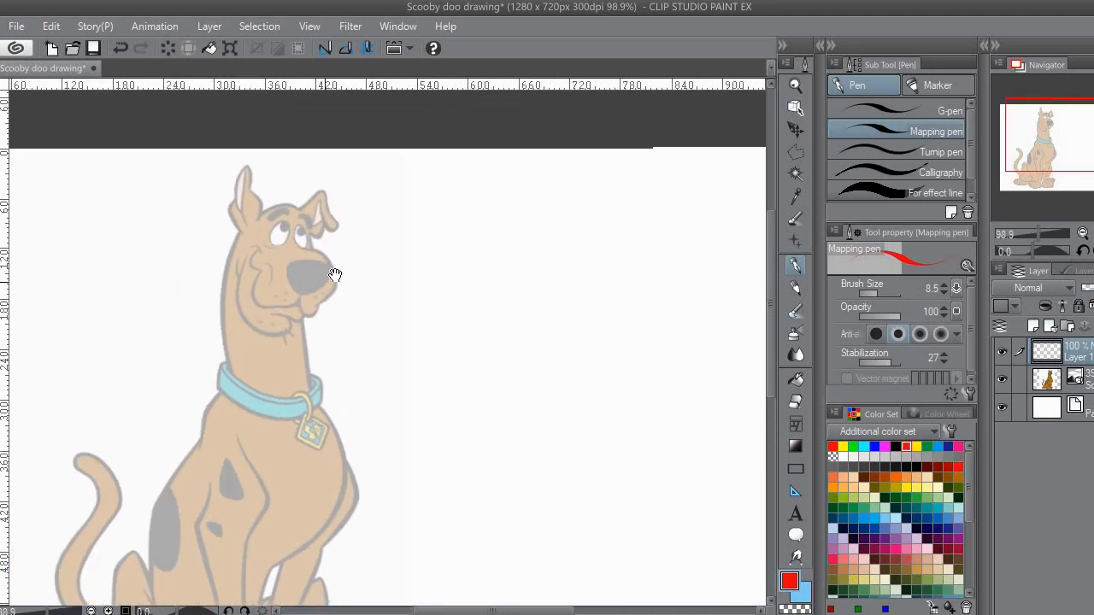
pyautogui.moveTo(226, 250)
pyautogui.mouseDown()
pyautogui.moveTo(244, 221)
pyautogui.moveTo(289, 206)
pyautogui.moveTo(308, 238)
pyautogui.moveTo(313, 207)
pyautogui.moveTo(334, 224)
pyautogui.moveTo(306, 284)
pyautogui.moveTo(307, 347)
pyautogui.moveTo(260, 347)
pyautogui.moveTo(225, 319)
pyautogui.moveTo(215, 275)
pyautogui.moveTo(258, 182)
pyautogui.moveTo(235, 174)
pyautogui.moveTo(213, 238)
pyautogui.moveTo(235, 330)
pyautogui.mouseUp()
pyautogui.press('e')
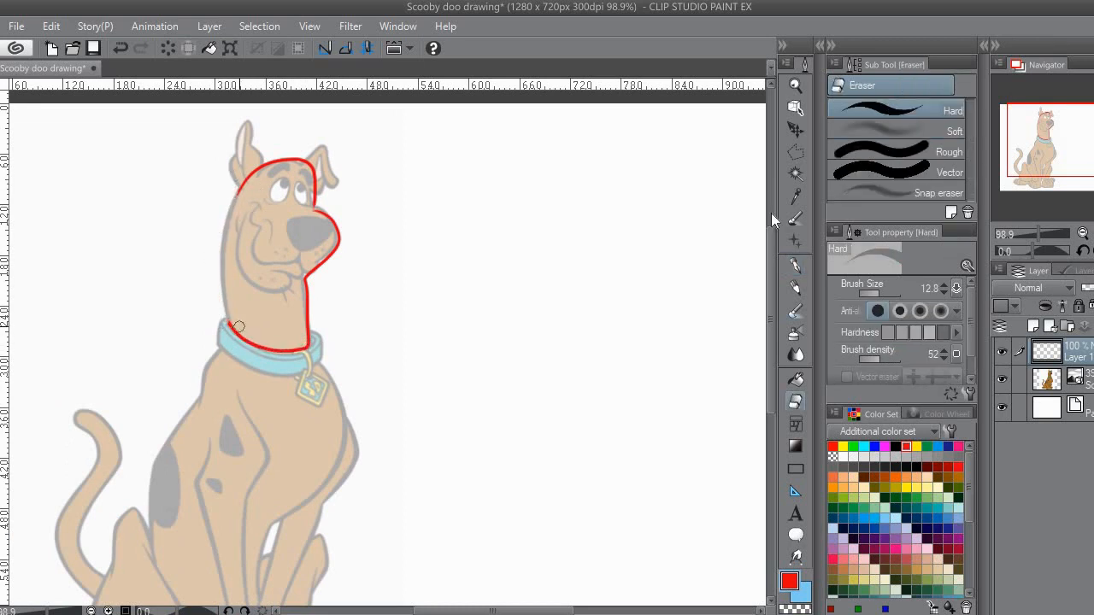
# Step: Complete the red head tracing with the back of the head and neck, and outline both ears
pyautogui.click(793, 264)
pyautogui.moveTo(291, 256); pyautogui.dragTo(323, 248)
pyautogui.moveTo(269, 181)
pyautogui.mouseDown()
pyautogui.moveTo(249, 260)
pyautogui.moveTo(258, 323)
pyautogui.mouseUp()
pyautogui.moveTo(383, 297)
pyautogui.mouseDown()
pyautogui.moveTo(305, 282)
pyautogui.moveTo(350, 296)
pyautogui.mouseUp()
pyautogui.moveTo(310, 381); pyautogui.dragTo(303, 281)
pyautogui.moveTo(247, 310)
pyautogui.mouseDown()
pyautogui.moveTo(310, 315)
pyautogui.moveTo(293, 453)
pyautogui.mouseUp()
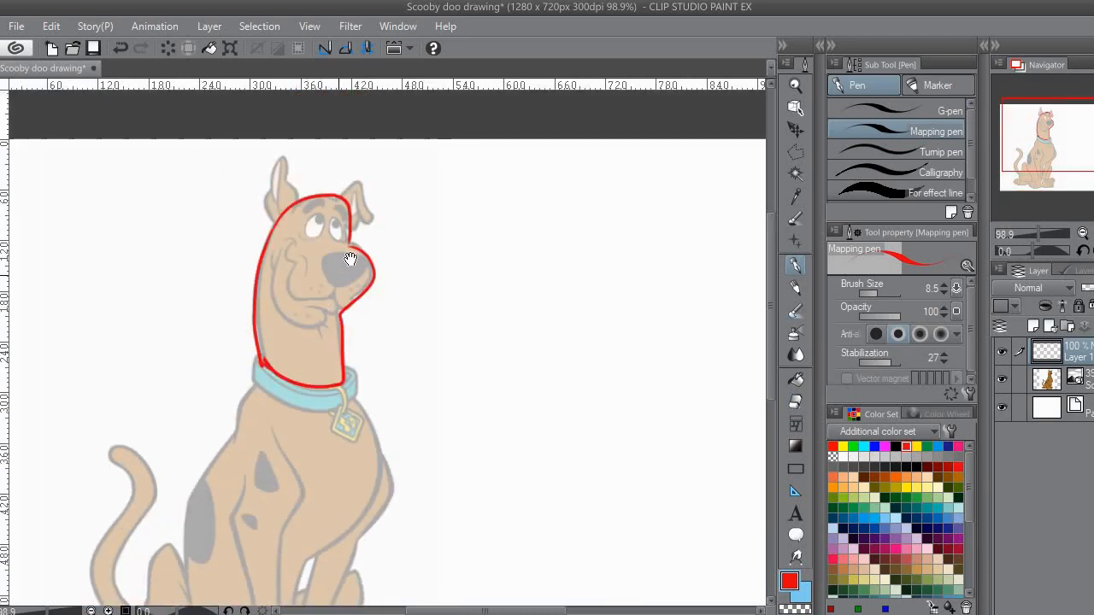
pyautogui.moveTo(349, 258); pyautogui.dragTo(360, 275)
pyautogui.moveTo(272, 230)
pyautogui.mouseDown()
pyautogui.moveTo(287, 182)
pyautogui.moveTo(301, 206)
pyautogui.moveTo(370, 203)
pyautogui.moveTo(367, 255)
pyautogui.mouseUp()
# Step: Trace the torso from the collar down to the paws as one closed red shape, erasing stray line at the collar
pyautogui.moveTo(334, 327); pyautogui.dragTo(349, 228)
pyautogui.moveTo(358, 369); pyautogui.dragTo(388, 290)
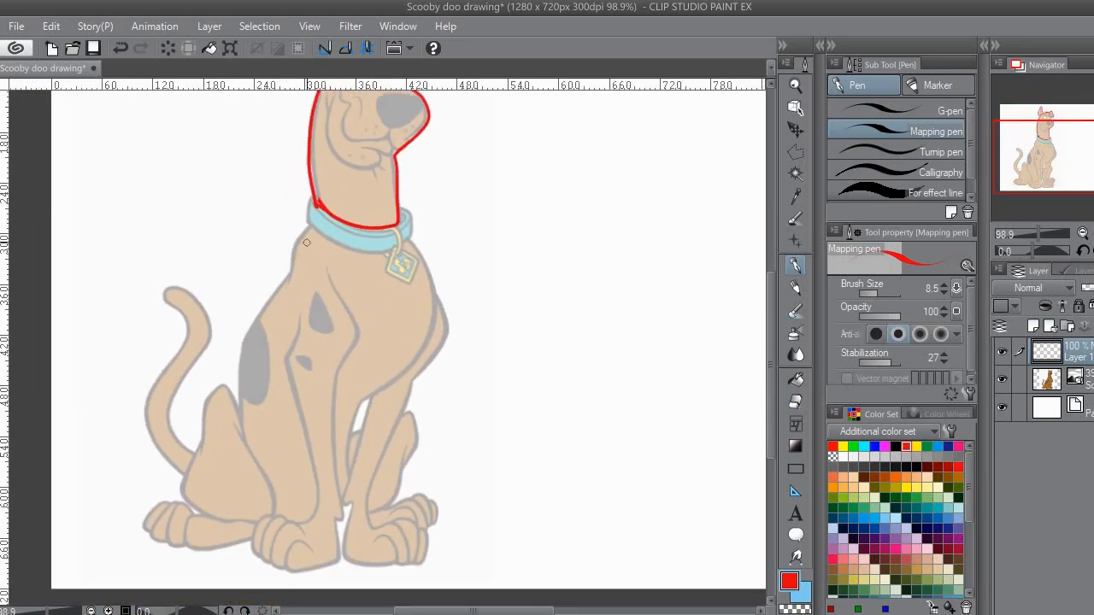
pyautogui.moveTo(306, 229)
pyautogui.mouseDown()
pyautogui.moveTo(242, 380)
pyautogui.moveTo(243, 467)
pyautogui.moveTo(264, 521)
pyautogui.moveTo(316, 518)
pyautogui.moveTo(343, 478)
pyautogui.moveTo(351, 422)
pyautogui.moveTo(408, 369)
pyautogui.moveTo(431, 295)
pyautogui.moveTo(413, 242)
pyautogui.moveTo(398, 236)
pyautogui.moveTo(363, 253)
pyautogui.moveTo(316, 226)
pyautogui.mouseUp()
pyautogui.moveTo(360, 279); pyautogui.dragTo(327, 263)
pyautogui.click(796, 402)
pyautogui.moveTo(367, 228); pyautogui.dragTo(375, 222)
pyautogui.click(796, 266)
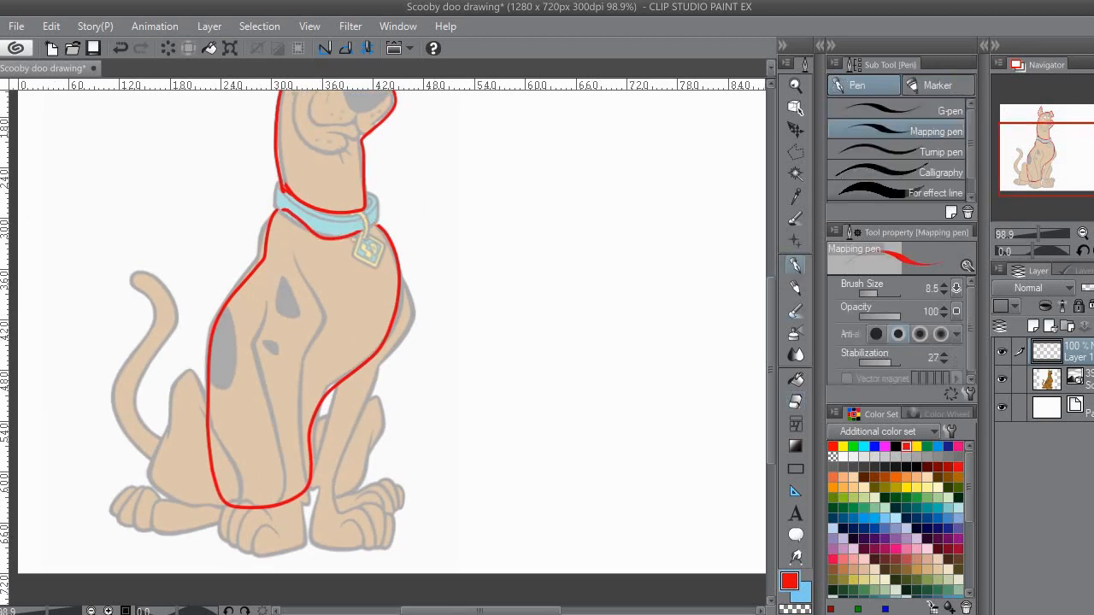
# Step: Trace the far front leg with its paw and the far hind leg in red
pyautogui.moveTo(374, 299)
pyautogui.mouseDown()
pyautogui.moveTo(378, 232)
pyautogui.moveTo(418, 250)
pyautogui.moveTo(350, 380)
pyautogui.moveTo(395, 440)
pyautogui.moveTo(327, 479)
pyautogui.moveTo(345, 323)
pyautogui.moveTo(317, 390)
pyautogui.moveTo(317, 476)
pyautogui.moveTo(393, 446)
pyautogui.moveTo(337, 407)
pyautogui.moveTo(391, 292)
pyautogui.moveTo(405, 209)
pyautogui.mouseUp()
pyautogui.hotkey('ctrl', 'z')
pyautogui.moveTo(337, 347)
pyautogui.mouseDown()
pyautogui.moveTo(357, 275)
pyautogui.moveTo(371, 344)
pyautogui.moveTo(363, 362)
pyautogui.mouseUp()
pyautogui.moveTo(366, 362)
pyautogui.mouseDown()
pyautogui.moveTo(416, 343)
pyautogui.moveTo(415, 382)
pyautogui.mouseUp()
pyautogui.moveTo(321, 355); pyautogui.dragTo(391, 373)
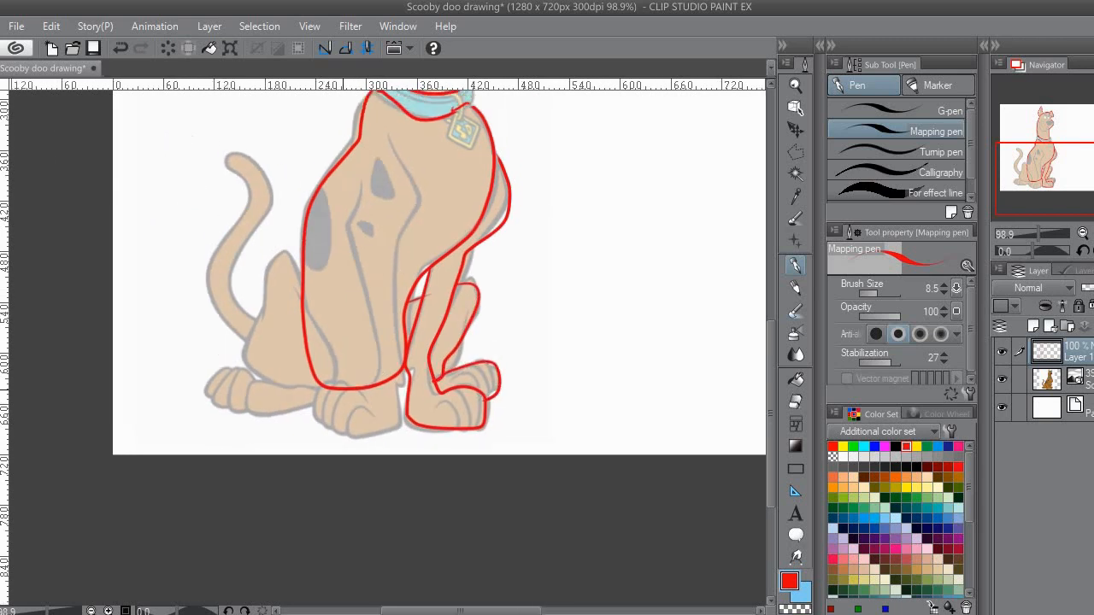
# Step: Trace the near front leg, the near hind leg with their paws, and the curved tail in red
pyautogui.moveTo(351, 302); pyautogui.dragTo(358, 342)
pyautogui.moveTo(369, 220)
pyautogui.mouseDown()
pyautogui.moveTo(379, 386)
pyautogui.moveTo(340, 422)
pyautogui.moveTo(387, 466)
pyautogui.moveTo(392, 186)
pyautogui.moveTo(391, 264)
pyautogui.moveTo(446, 209)
pyautogui.mouseUp()
pyautogui.moveTo(377, 326)
pyautogui.mouseDown()
pyautogui.moveTo(335, 357)
pyautogui.moveTo(378, 433)
pyautogui.moveTo(412, 416)
pyautogui.moveTo(327, 415)
pyautogui.moveTo(338, 454)
pyautogui.moveTo(389, 440)
pyautogui.mouseUp()
pyautogui.moveTo(320, 365)
pyautogui.mouseDown()
pyautogui.moveTo(311, 508)
pyautogui.moveTo(293, 433)
pyautogui.moveTo(322, 325)
pyautogui.moveTo(340, 496)
pyautogui.mouseUp()
pyautogui.moveTo(376, 331); pyautogui.dragTo(263, 353)
# Step: Add a new layer for the sketch, hide the red tracing layer, and show the reference image at 54% opacity
pyautogui.scroll(-3, 314, 339)
pyautogui.click(1001, 381)
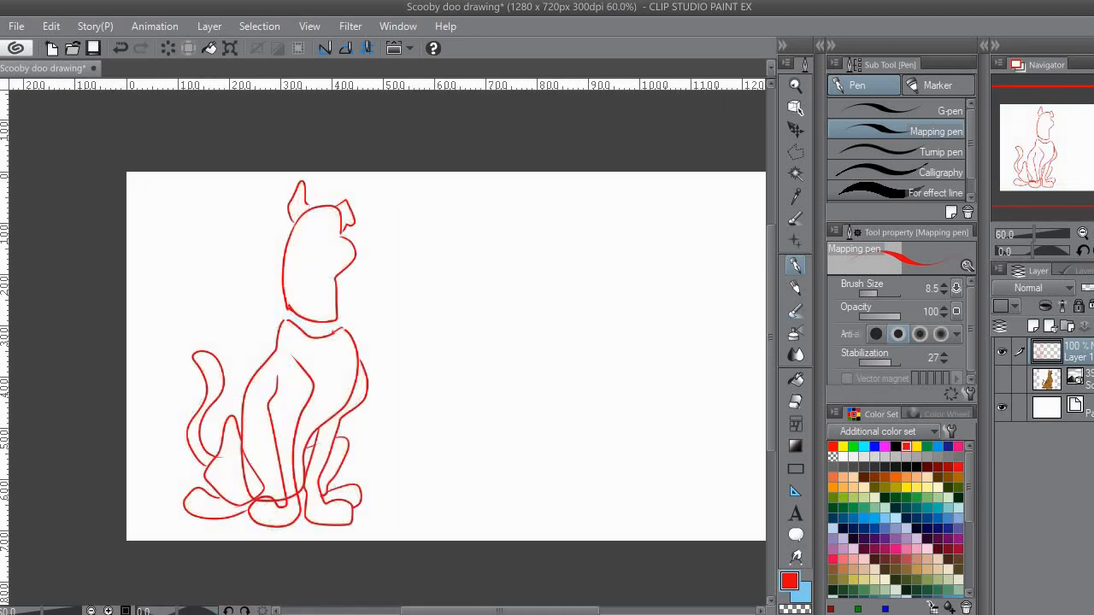
pyautogui.click(1034, 326)
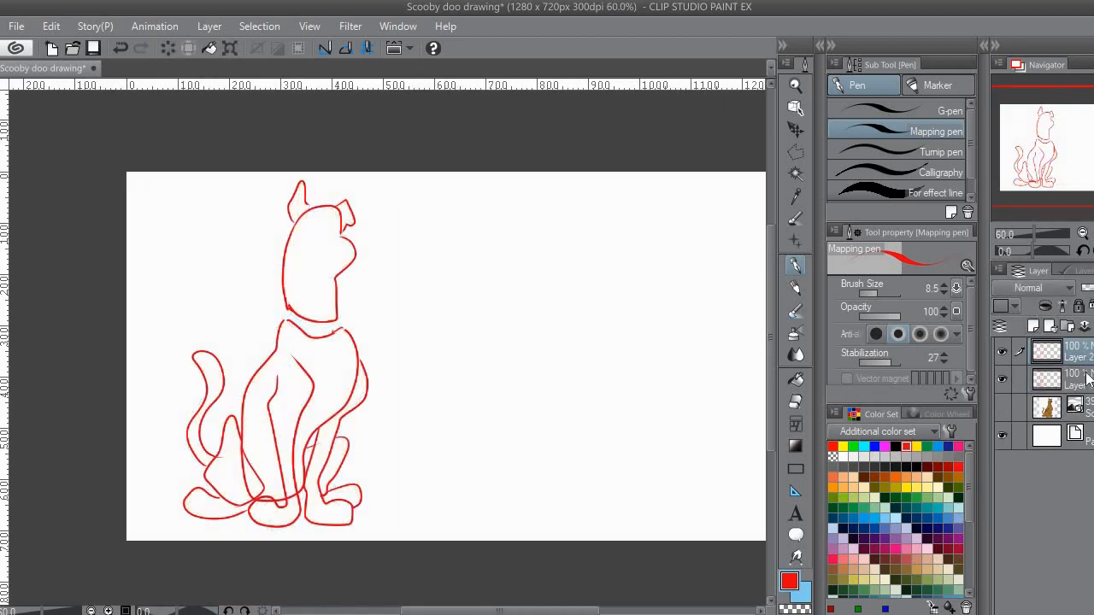
pyautogui.click(1001, 378)
pyautogui.click(1001, 408)
pyautogui.click(1017, 408)
pyautogui.moveTo(1087, 288); pyautogui.dragTo(1093, 288)
pyautogui.click(1079, 379)
pyautogui.click(1079, 351)
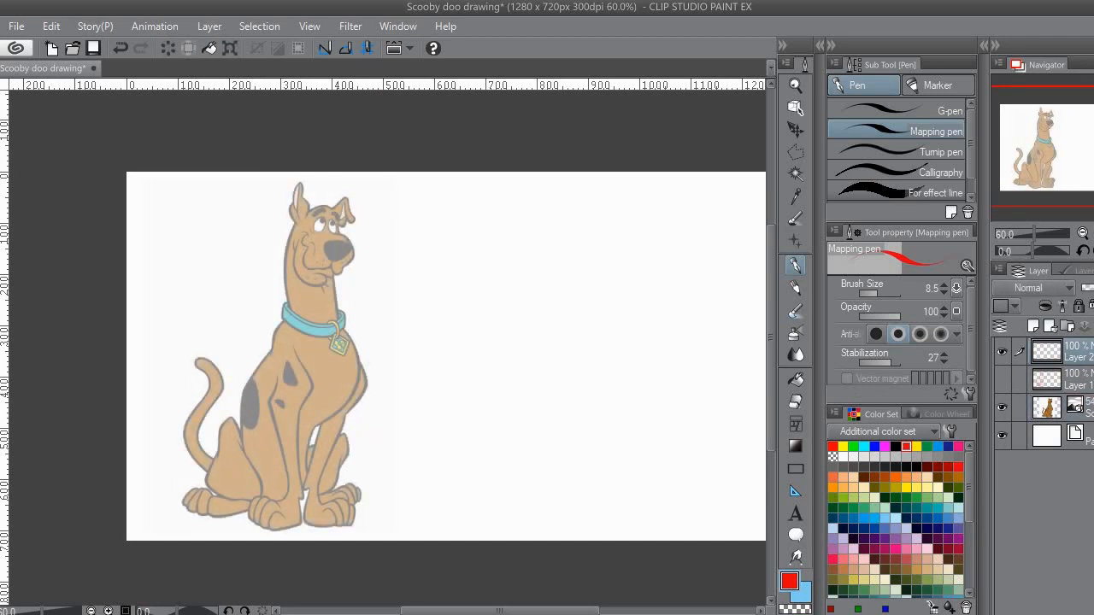
# Step: Sketch the top of the head, the snout and the jaw in dark blue with the Darker pencil, beside the reference
pyautogui.moveTo(514, 266); pyautogui.dragTo(466, 267)
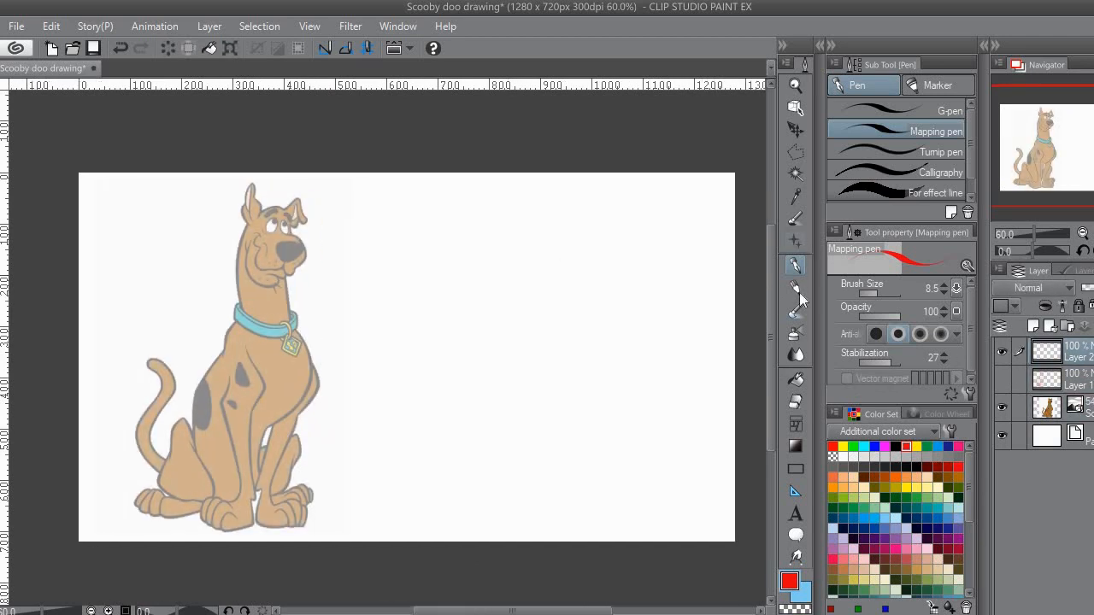
pyautogui.click(795, 288)
pyautogui.click(875, 525)
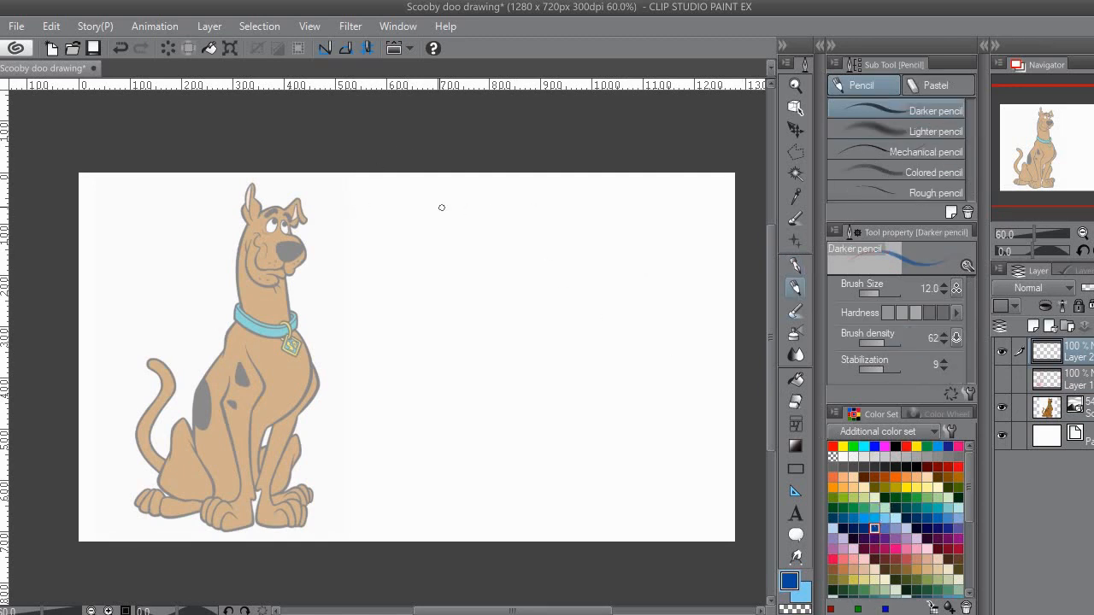
pyautogui.moveTo(579, 210); pyautogui.dragTo(597, 245)
pyautogui.moveTo(587, 207)
pyautogui.mouseDown()
pyautogui.moveTo(548, 238)
pyautogui.moveTo(590, 208)
pyautogui.mouseUp()
pyautogui.moveTo(611, 253); pyautogui.dragTo(618, 282)
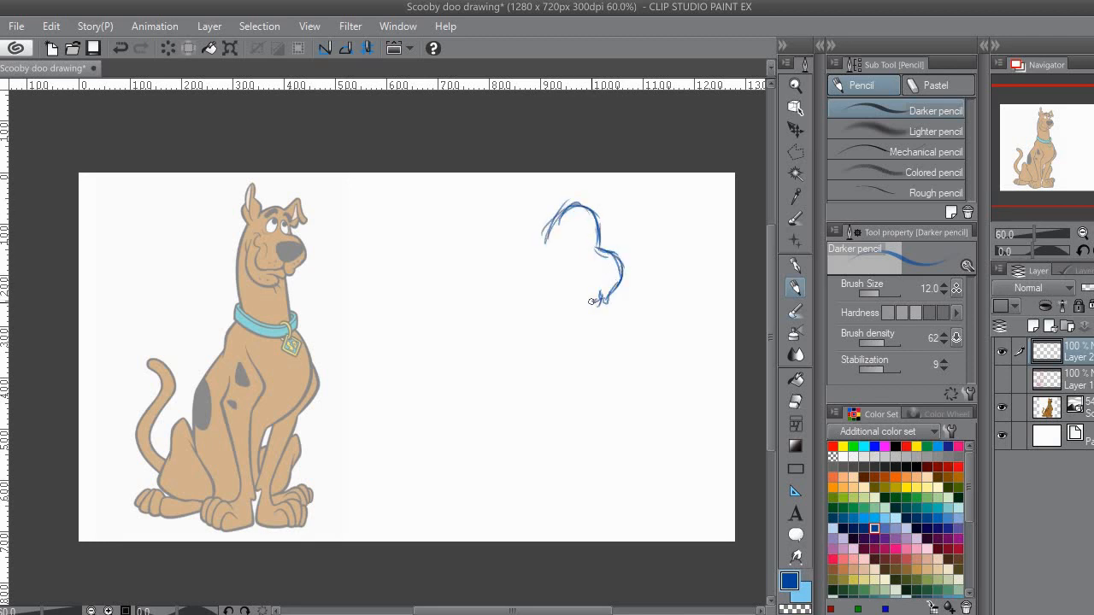
pyautogui.moveTo(553, 279); pyautogui.dragTo(590, 303)
# Step: Sketch the back of the head and both sides of the neck, closing the neck's base with a curve
pyautogui.moveTo(543, 224); pyautogui.dragTo(542, 325)
pyautogui.moveTo(534, 253); pyautogui.dragTo(548, 346)
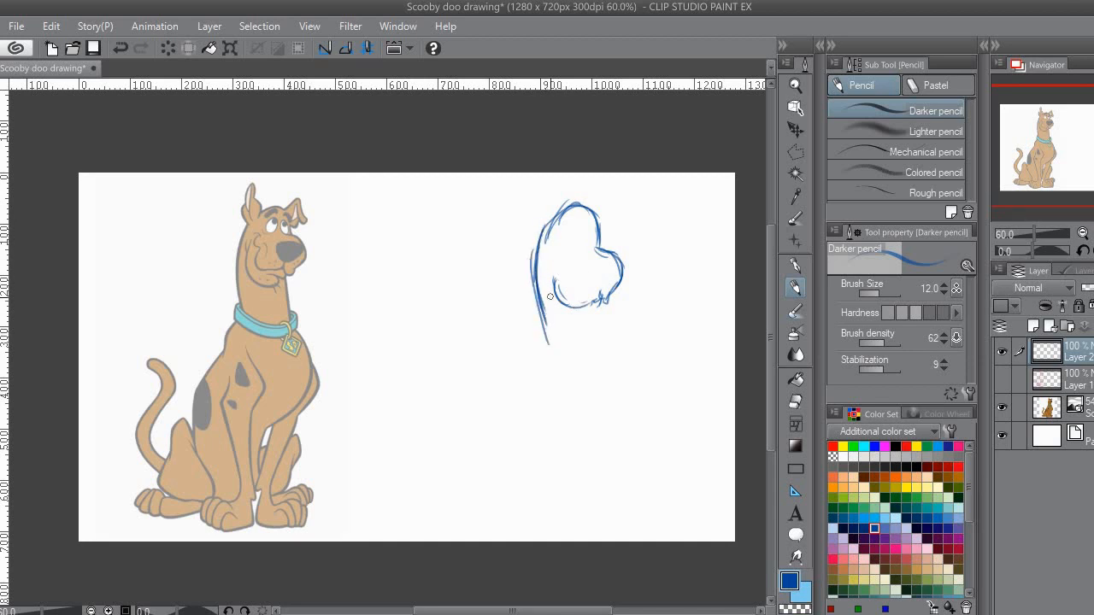
pyautogui.moveTo(599, 293); pyautogui.dragTo(608, 342)
pyautogui.moveTo(547, 323); pyautogui.dragTo(599, 339)
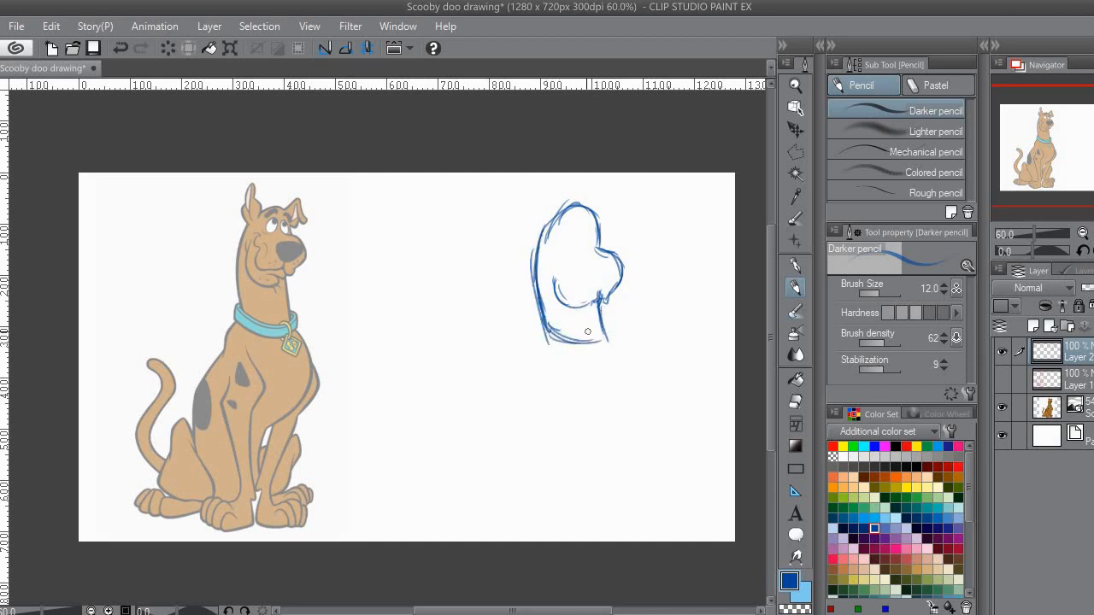
pyautogui.moveTo(540, 221); pyautogui.dragTo(542, 335)
# Step: Select the head sketch with a polyline selection, scale it down to 84%, and deselect it
pyautogui.click(796, 154)
pyautogui.click(543, 198)
pyautogui.click(510, 295)
pyautogui.click(530, 359)
pyautogui.click(587, 383)
pyautogui.click(641, 276)
pyautogui.click(633, 208)
pyautogui.doubleClick(588, 190)
pyautogui.hotkey('ctrl', 't')
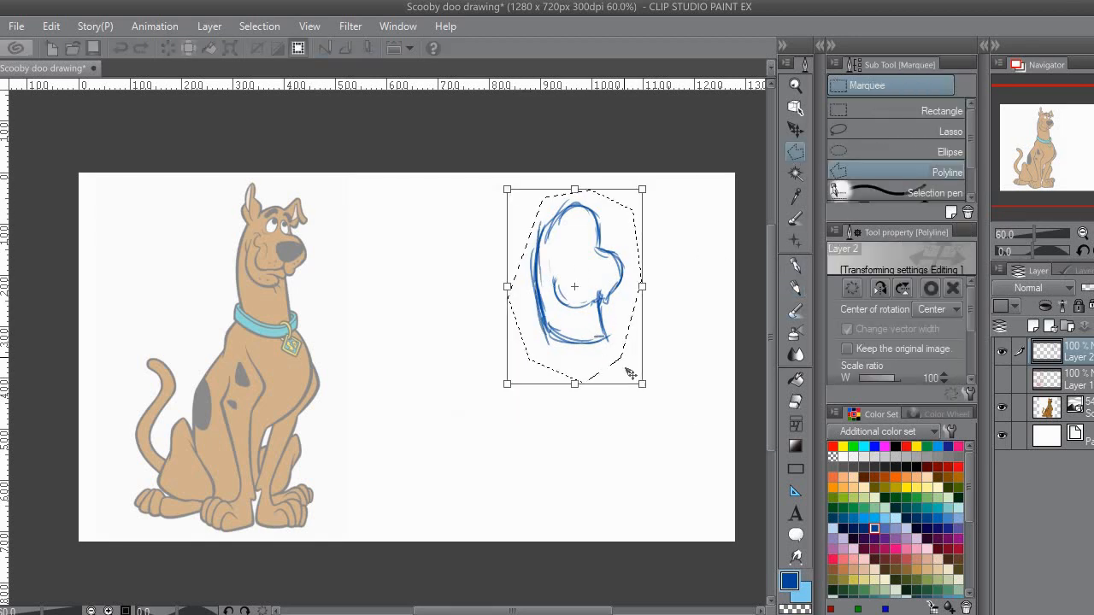
pyautogui.moveTo(642, 383); pyautogui.dragTo(620, 356)
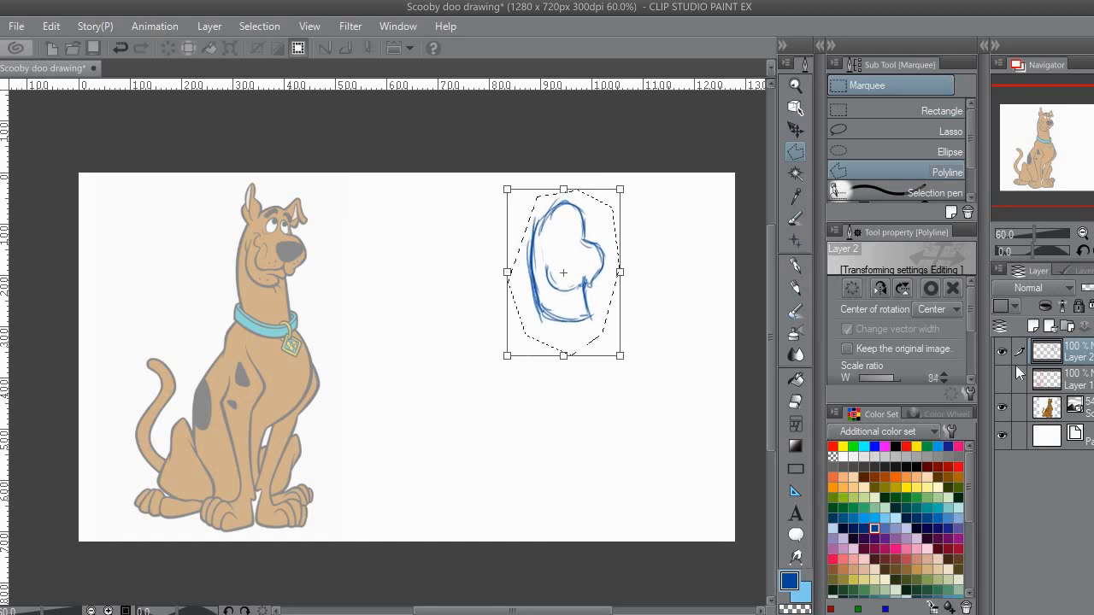
pyautogui.click(502, 244)
pyautogui.click(457, 376)
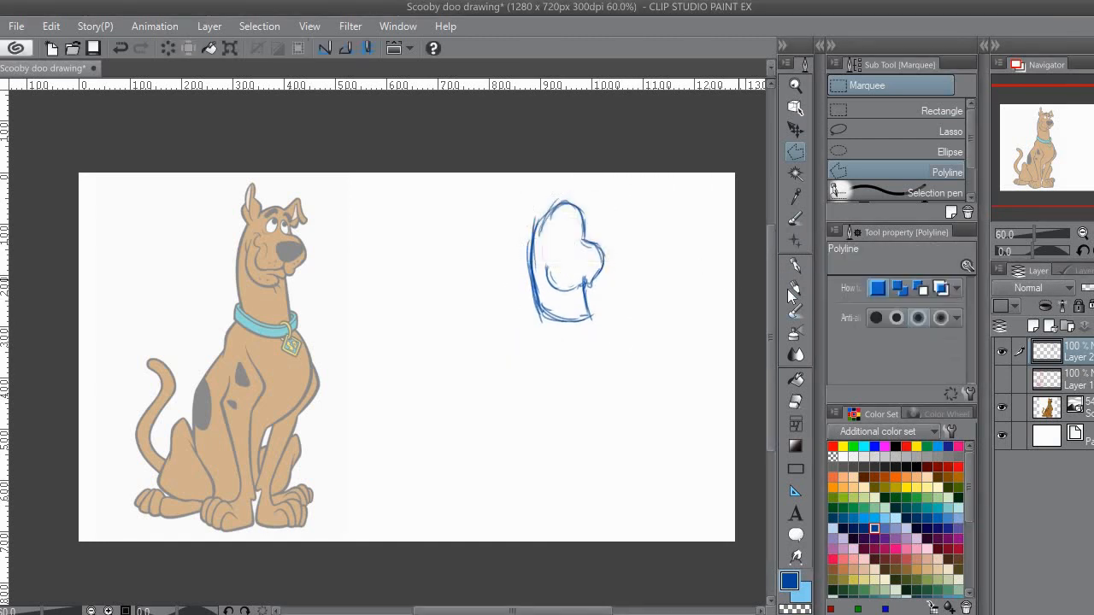
# Step: Sketch both ears on the head and the collar around the base of the neck
pyautogui.click(790, 291)
pyautogui.moveTo(522, 280); pyautogui.dragTo(505, 295)
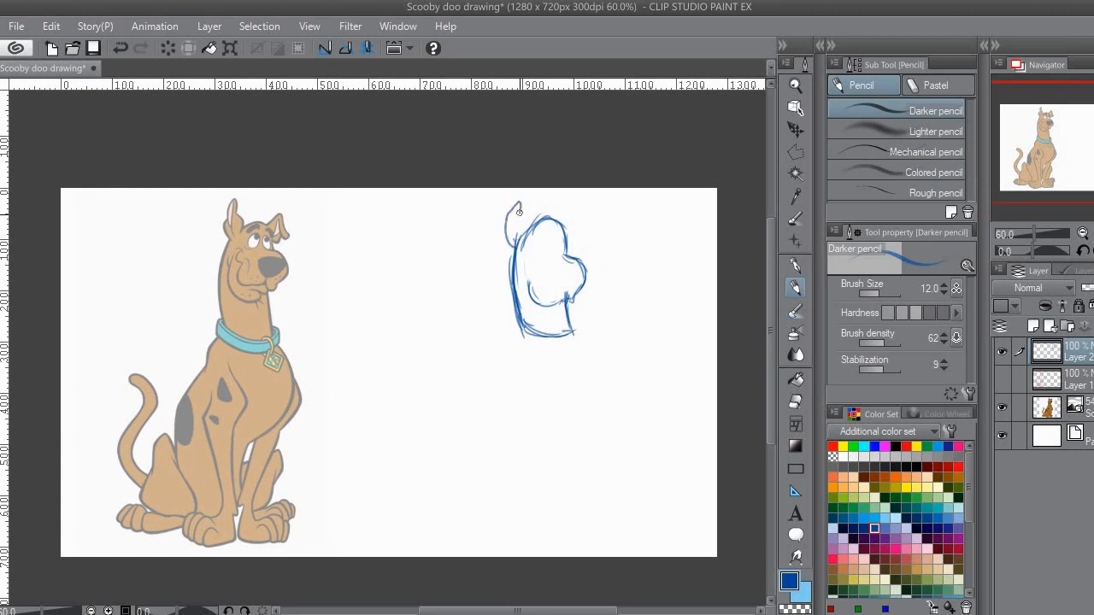
pyautogui.moveTo(553, 292)
pyautogui.mouseDown()
pyautogui.moveTo(563, 246)
pyautogui.moveTo(535, 299)
pyautogui.moveTo(584, 295)
pyautogui.mouseUp()
pyautogui.hotkey('ctrl', 'z')
pyautogui.hotkey('ctrl', 'z')
# Step: Sketch the torso outline below the collar with the sloping back, rounded chest and belly line
pyautogui.moveTo(524, 270)
pyautogui.mouseDown()
pyautogui.moveTo(521, 292)
pyautogui.moveTo(590, 293)
pyautogui.moveTo(517, 298)
pyautogui.moveTo(517, 279)
pyautogui.moveTo(467, 352)
pyautogui.moveTo(466, 383)
pyautogui.mouseUp()
pyautogui.moveTo(498, 345); pyautogui.dragTo(469, 363)
pyautogui.moveTo(542, 274)
pyautogui.mouseDown()
pyautogui.moveTo(565, 334)
pyautogui.moveTo(537, 376)
pyautogui.mouseUp()
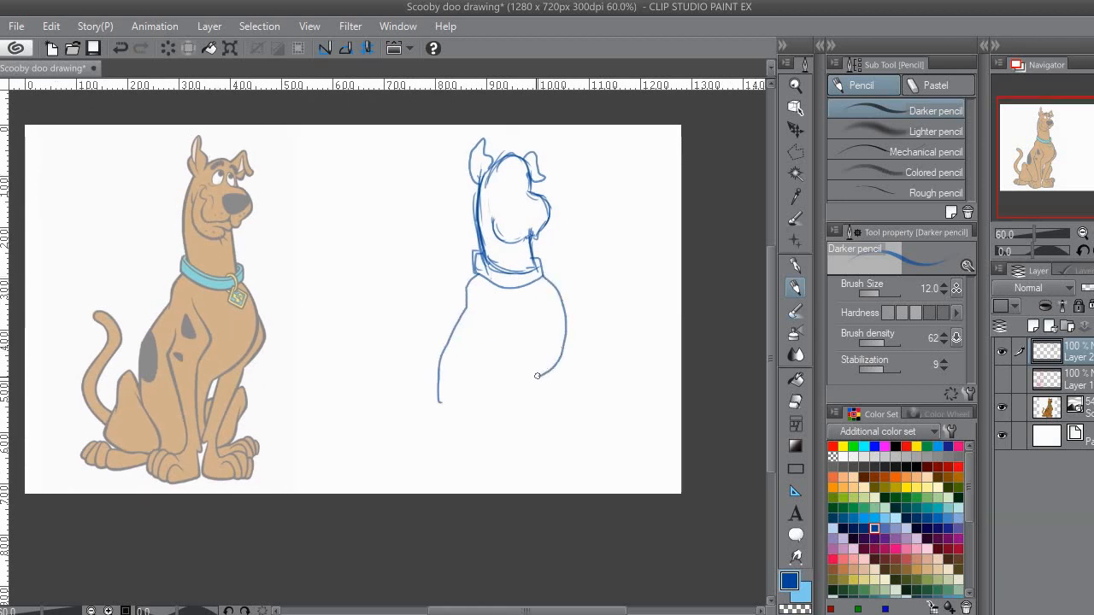
pyautogui.moveTo(521, 420); pyautogui.dragTo(521, 441)
pyautogui.moveTo(434, 423)
pyautogui.mouseDown()
pyautogui.moveTo(438, 390)
pyautogui.moveTo(406, 365)
pyautogui.moveTo(478, 427)
pyautogui.moveTo(459, 375)
pyautogui.moveTo(462, 417)
pyautogui.moveTo(489, 395)
pyautogui.moveTo(413, 402)
pyautogui.moveTo(452, 409)
pyautogui.mouseUp()
pyautogui.hotkey('ctrl', 'z')
pyautogui.hotkey('ctrl', 'z')
pyautogui.moveTo(384, 405)
pyautogui.mouseDown()
pyautogui.moveTo(419, 394)
pyautogui.moveTo(451, 405)
pyautogui.moveTo(456, 420)
pyautogui.mouseUp()
pyautogui.hotkey('ctrl', 'z')
pyautogui.hotkey('ctrl', 'z')
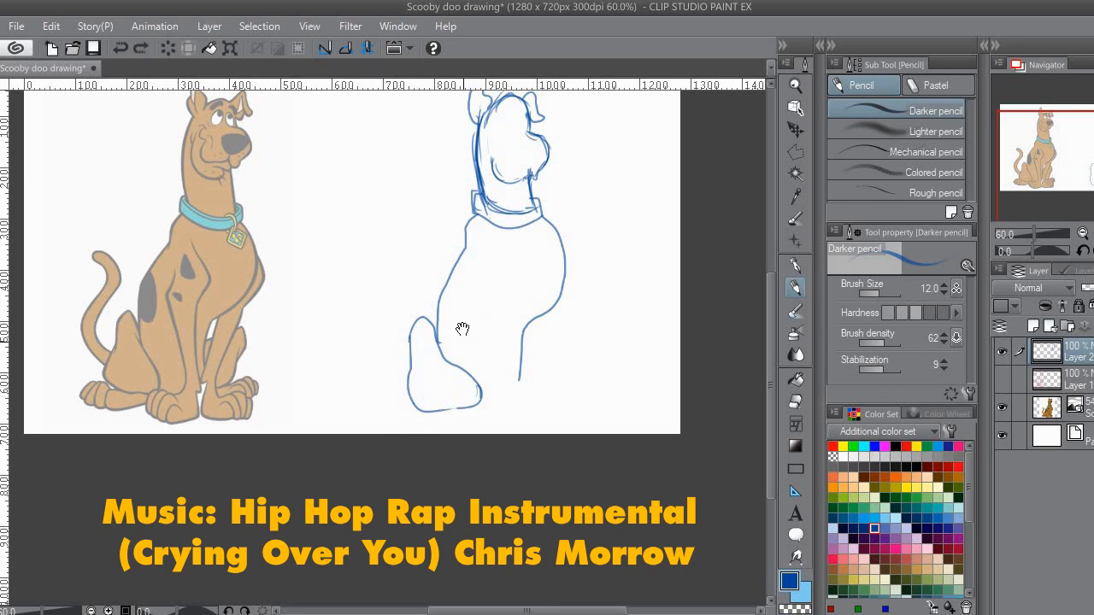
pyautogui.moveTo(481, 307); pyautogui.dragTo(464, 357)
pyautogui.hotkey('ctrl', 'z')
pyautogui.hotkey('ctrl', 'z')
pyautogui.hotkey('ctrl', 'z')
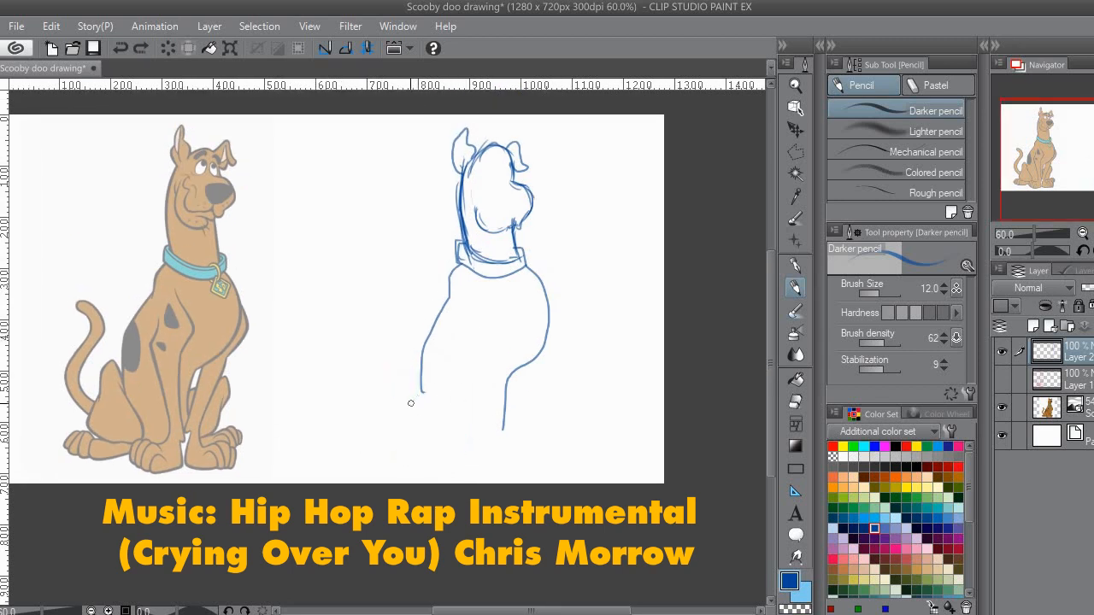
pyautogui.hotkey('ctrl', 'z')
# Step: Sketch the near hind leg beside the lower back, with its long foot and rounded toes
pyautogui.moveTo(406, 449)
pyautogui.mouseDown()
pyautogui.moveTo(383, 411)
pyautogui.moveTo(441, 415)
pyautogui.moveTo(452, 440)
pyautogui.mouseUp()
pyautogui.moveTo(497, 349); pyautogui.dragTo(482, 330)
pyautogui.moveTo(459, 369); pyautogui.dragTo(473, 329)
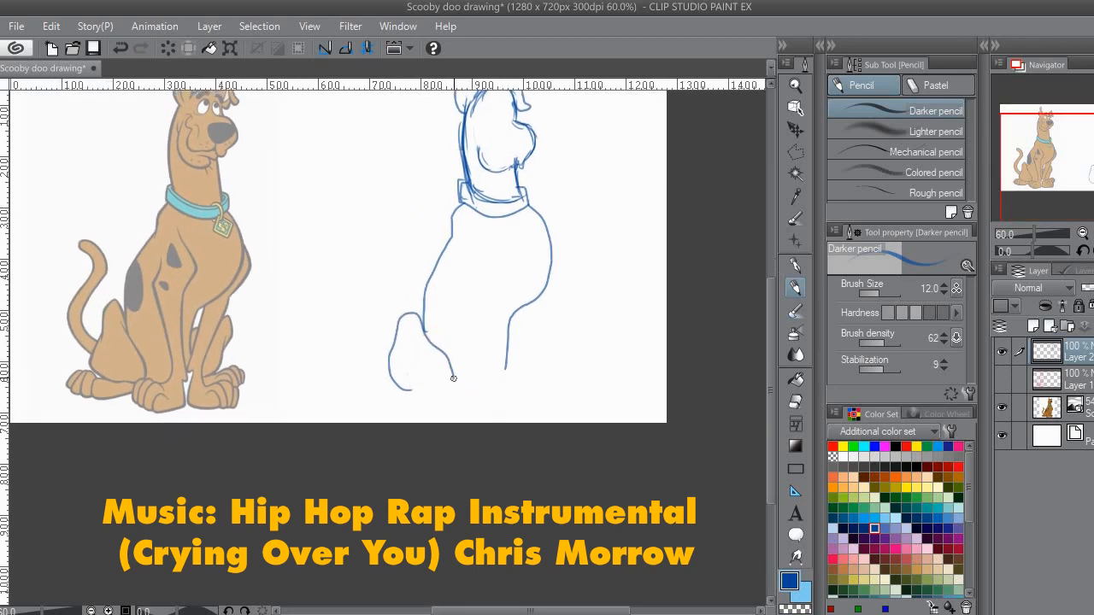
pyautogui.moveTo(429, 391); pyautogui.dragTo(380, 376)
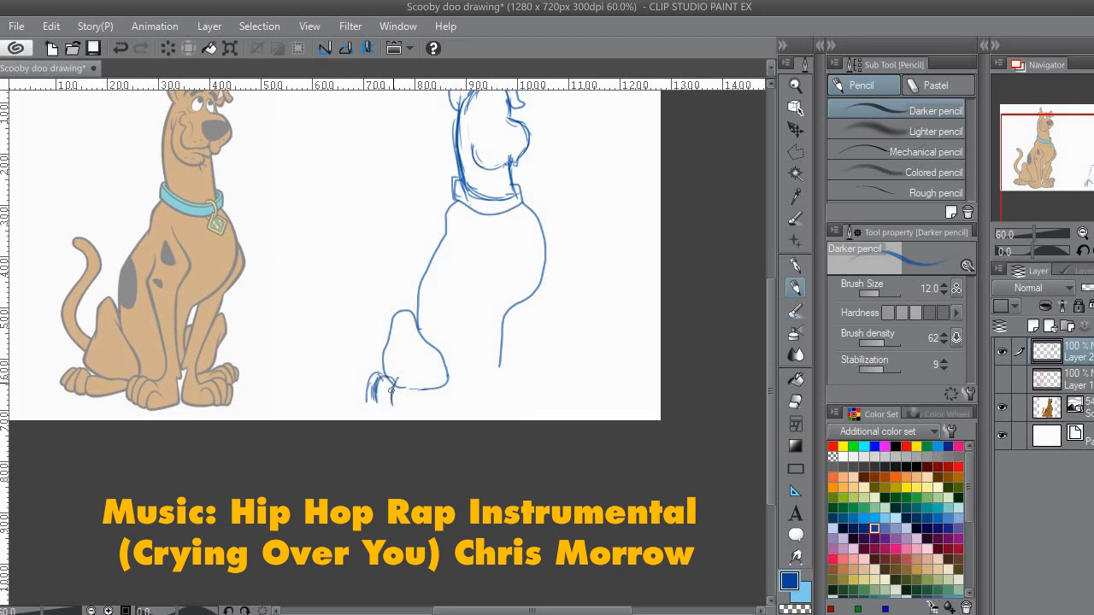
pyautogui.moveTo(392, 401)
pyautogui.mouseDown()
pyautogui.moveTo(444, 387)
pyautogui.moveTo(400, 414)
pyautogui.mouseUp()
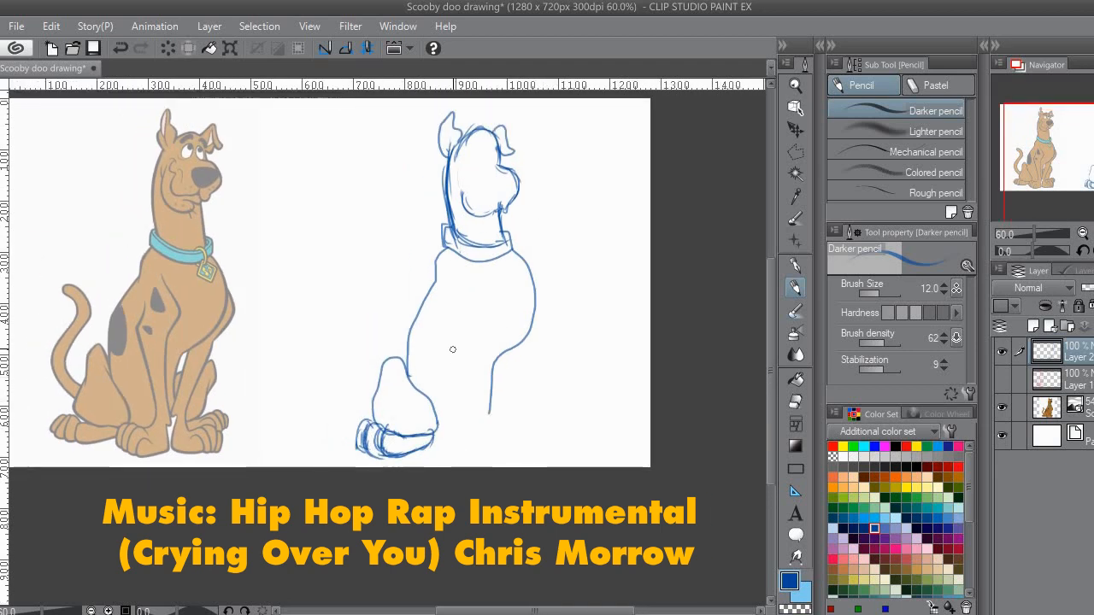
# Step: Sketch the near front leg down from the shoulder with its toed paw, and add the inner chest line
pyautogui.moveTo(453, 314)
pyautogui.mouseDown()
pyautogui.moveTo(462, 411)
pyautogui.moveTo(431, 446)
pyautogui.moveTo(449, 429)
pyautogui.moveTo(477, 454)
pyautogui.mouseUp()
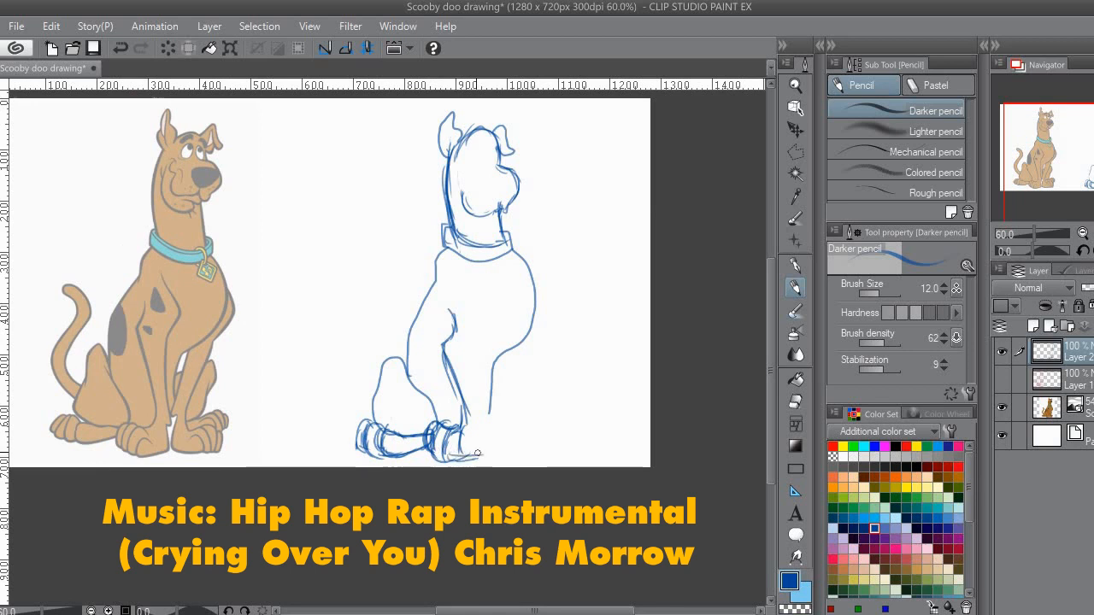
pyautogui.moveTo(481, 409); pyautogui.dragTo(491, 333)
pyautogui.moveTo(481, 290); pyautogui.dragTo(495, 325)
# Step: Sketch the far front leg with its paw and the far hind leg with its toes behind it
pyautogui.moveTo(539, 306)
pyautogui.mouseDown()
pyautogui.moveTo(526, 291)
pyautogui.moveTo(534, 308)
pyautogui.mouseUp()
pyautogui.moveTo(518, 262)
pyautogui.mouseDown()
pyautogui.moveTo(538, 309)
pyautogui.moveTo(528, 329)
pyautogui.mouseUp()
pyautogui.moveTo(534, 291); pyautogui.dragTo(511, 352)
pyautogui.moveTo(531, 311); pyautogui.dragTo(503, 407)
pyautogui.moveTo(498, 326); pyautogui.dragTo(489, 440)
pyautogui.moveTo(491, 436); pyautogui.dragTo(533, 437)
pyautogui.moveTo(488, 441); pyautogui.dragTo(538, 436)
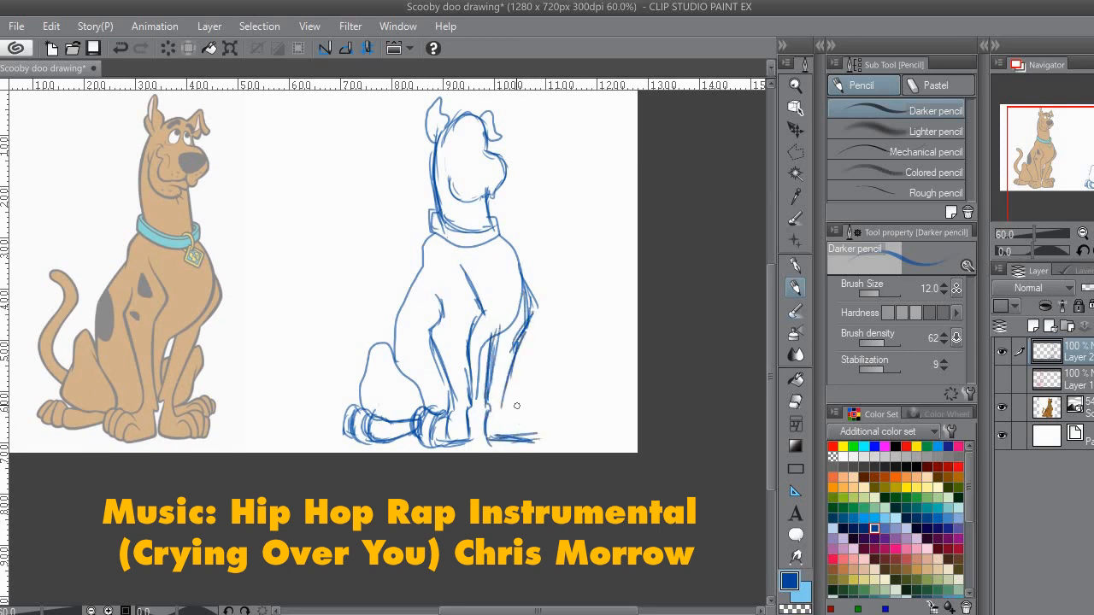
pyautogui.moveTo(519, 400); pyautogui.dragTo(545, 433)
pyautogui.moveTo(471, 426); pyautogui.dragTo(485, 344)
pyautogui.moveTo(479, 405)
pyautogui.mouseDown()
pyautogui.moveTo(484, 358)
pyautogui.moveTo(520, 393)
pyautogui.moveTo(547, 391)
pyautogui.mouseUp()
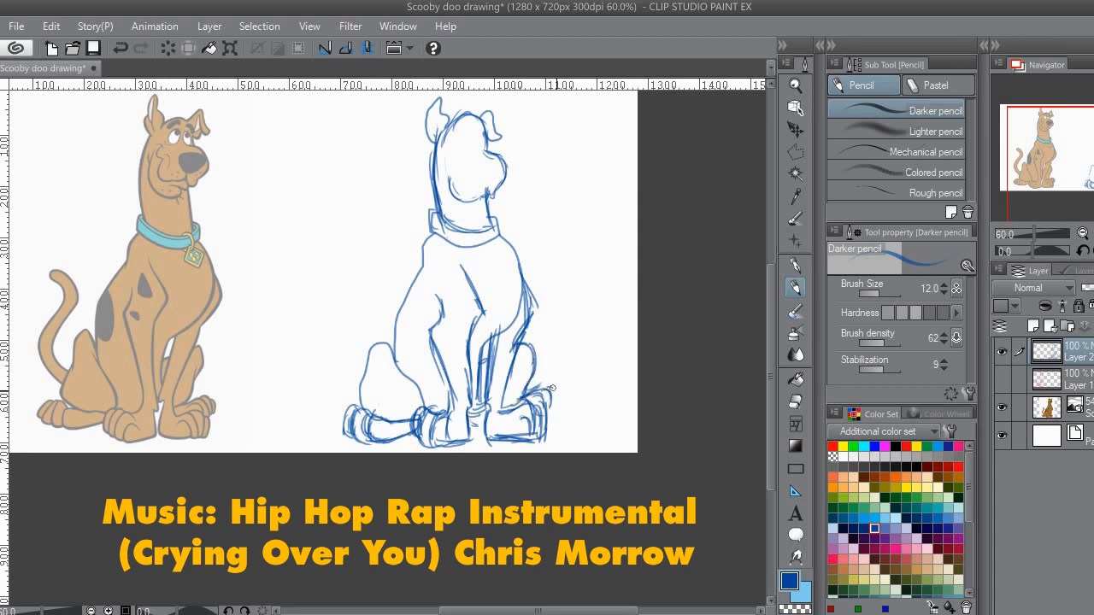
# Step: Sketch the curved tail rising behind the near hind leg
pyautogui.moveTo(459, 318)
pyautogui.mouseDown()
pyautogui.moveTo(434, 378)
pyautogui.moveTo(503, 369)
pyautogui.mouseUp()
pyautogui.moveTo(407, 433)
pyautogui.mouseDown()
pyautogui.moveTo(388, 378)
pyautogui.moveTo(405, 332)
pyautogui.moveTo(410, 359)
pyautogui.moveTo(370, 329)
pyautogui.moveTo(393, 324)
pyautogui.mouseUp()
pyautogui.hotkey('ctrl', 'z')
pyautogui.moveTo(372, 329)
pyautogui.mouseDown()
pyautogui.moveTo(382, 326)
pyautogui.moveTo(408, 373)
pyautogui.mouseUp()
pyautogui.moveTo(405, 343); pyautogui.dragTo(365, 447)
# Step: Select the head sketch, move it up slightly to lengthen the neck, apply the transformation and deselect
pyautogui.moveTo(496, 313); pyautogui.dragTo(486, 354)
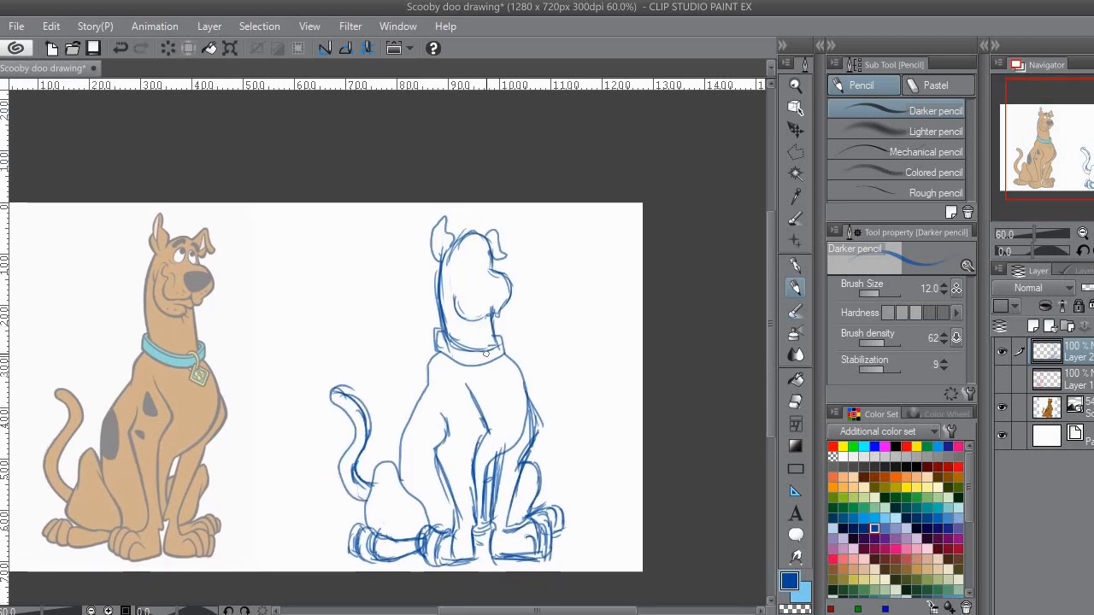
pyautogui.press('m')
pyautogui.moveTo(446, 320)
pyautogui.mouseDown()
pyautogui.moveTo(530, 259)
pyautogui.moveTo(420, 225)
pyautogui.moveTo(424, 246)
pyautogui.mouseUp()
pyautogui.hotkey('ctrl', 't')
pyautogui.moveTo(484, 296); pyautogui.dragTo(482, 288)
pyautogui.press('p')
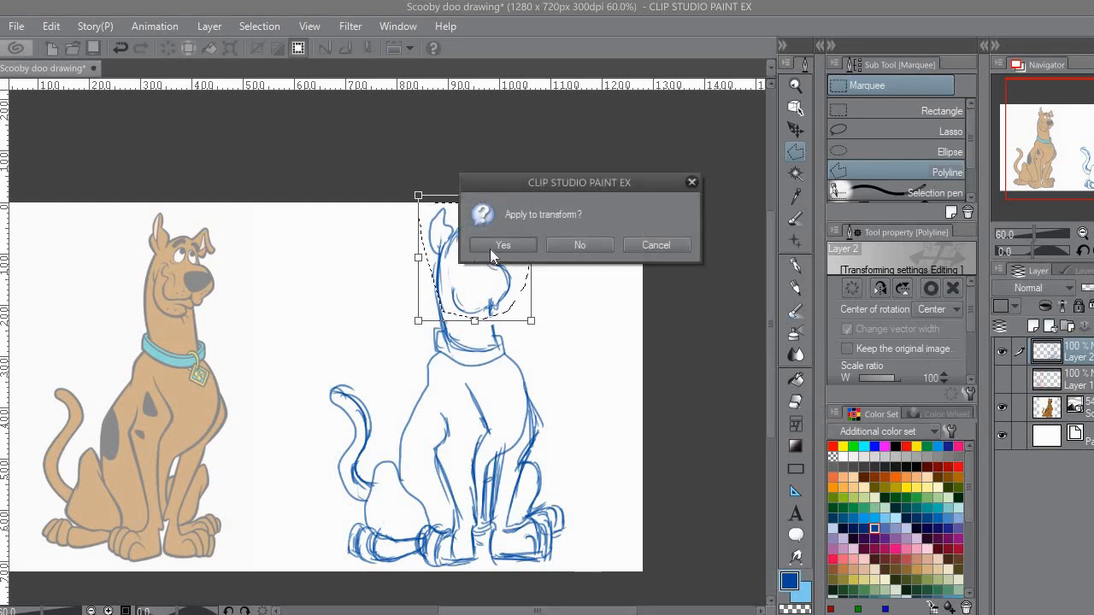
pyautogui.click(493, 249)
pyautogui.hotkey('ctrl', 'd')
# Step: Draw both eyes with pupils and the near eyebrow on the head sketch with the Mapping pen
pyautogui.moveTo(524, 306); pyautogui.dragTo(596, 285)
pyautogui.click(795, 265)
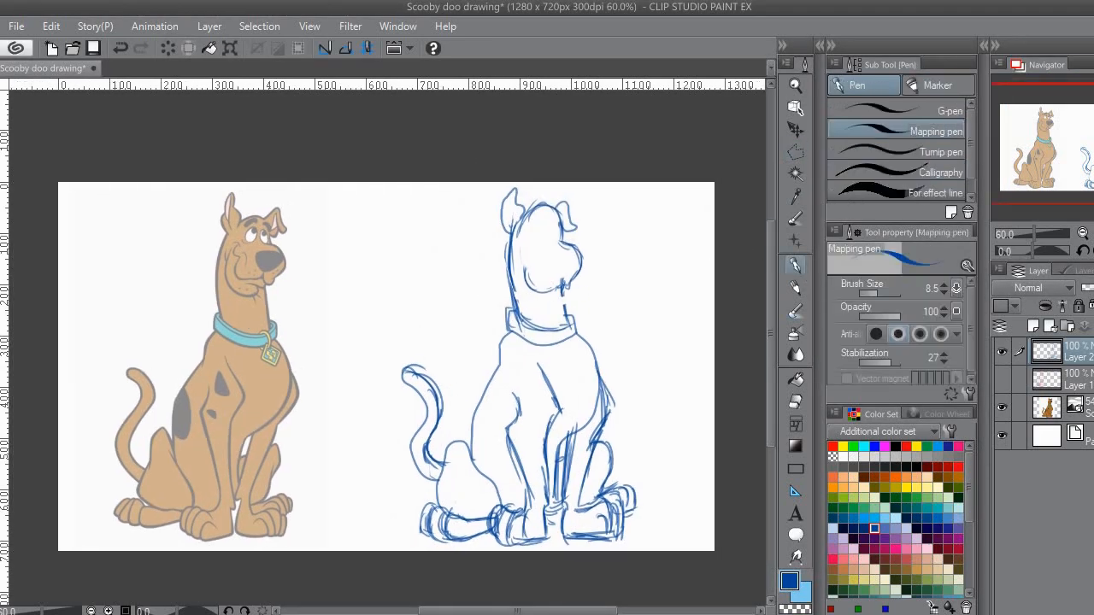
pyautogui.scroll(5, 560, 257)
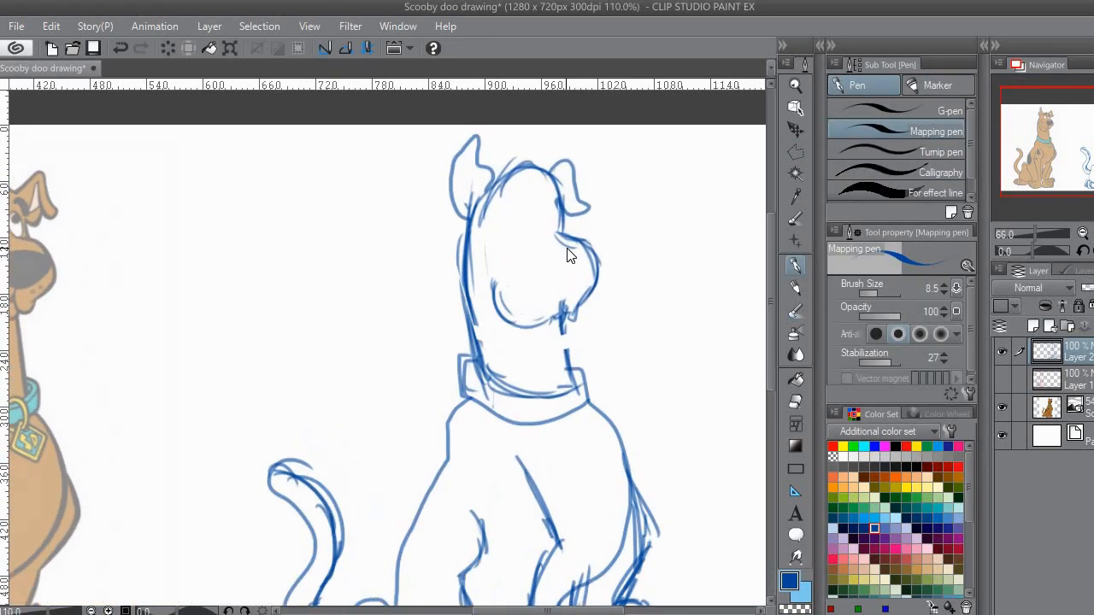
pyautogui.scroll(-3, 410, 299)
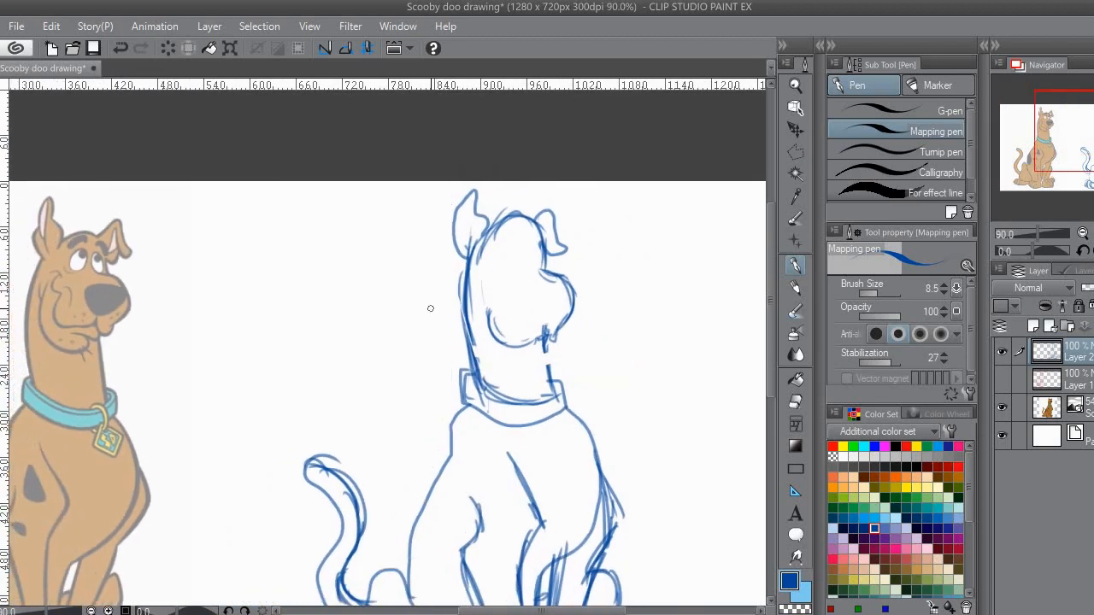
pyautogui.moveTo(531, 273); pyautogui.dragTo(540, 282)
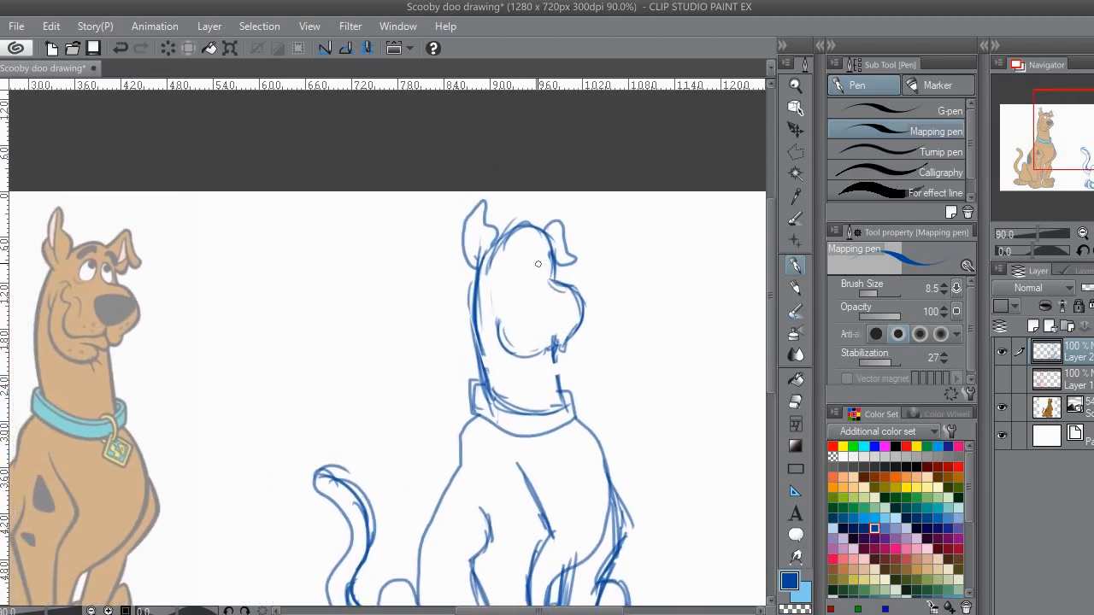
pyautogui.hotkey('ctrl', 'z')
pyautogui.moveTo(542, 273); pyautogui.dragTo(551, 270)
pyautogui.moveTo(526, 231); pyautogui.dragTo(532, 256)
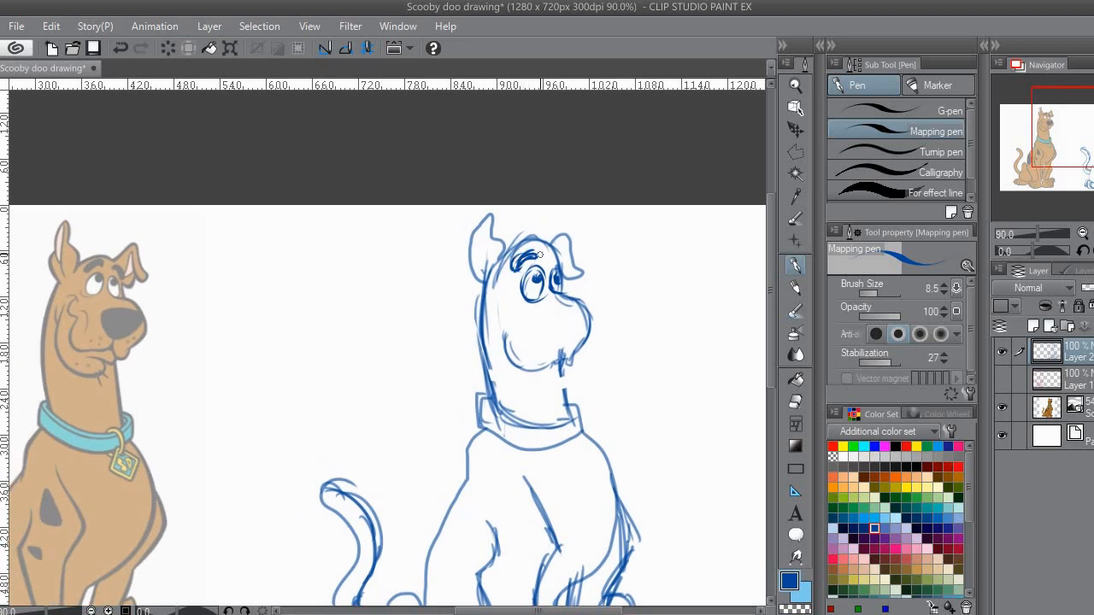
# Step: Draw the far eyebrow and the nose on the face, and erase the rough lower muzzle lines
pyautogui.moveTo(548, 261); pyautogui.dragTo(546, 229)
pyautogui.moveTo(546, 283)
pyautogui.mouseDown()
pyautogui.moveTo(560, 279)
pyautogui.moveTo(564, 305)
pyautogui.moveTo(511, 288)
pyautogui.moveTo(506, 265)
pyautogui.moveTo(559, 307)
pyautogui.moveTo(571, 292)
pyautogui.mouseUp()
pyautogui.scroll(-1, 558, 306)
pyautogui.press('e')
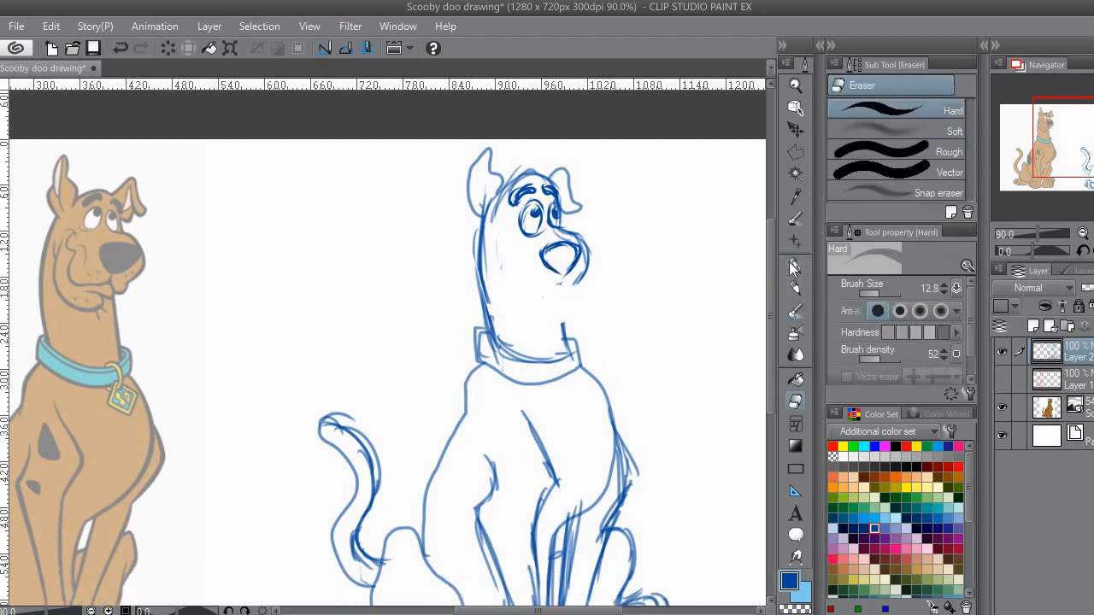
# Step: Sketch the cheek crease, mouth line, lower jaw and both neck lines with the Mapping pen
pyautogui.click(793, 268)
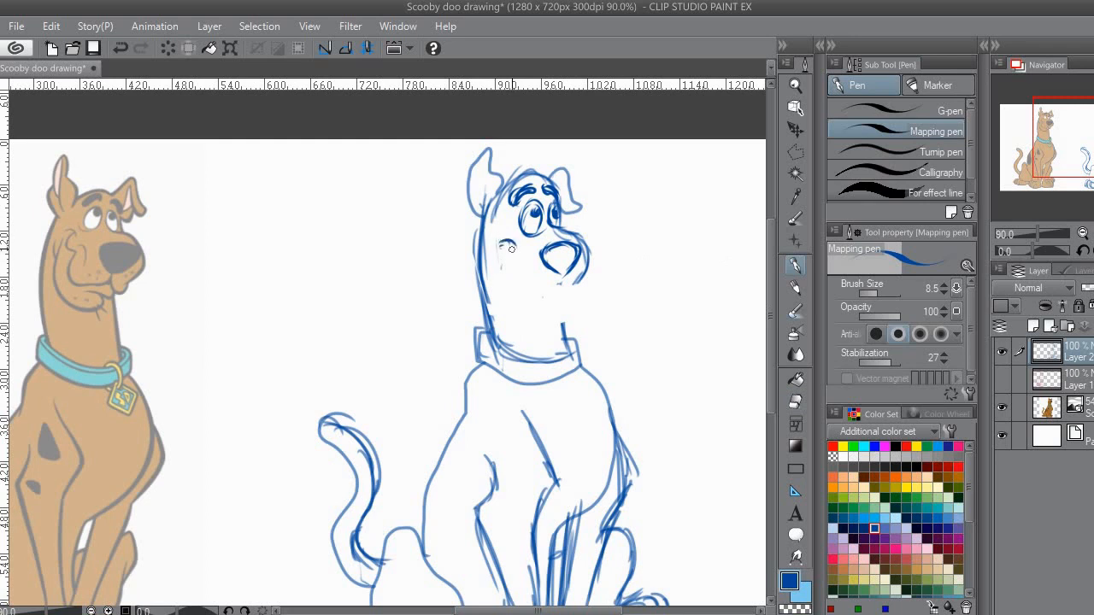
pyautogui.moveTo(514, 280)
pyautogui.mouseDown()
pyautogui.moveTo(542, 296)
pyautogui.moveTo(579, 283)
pyautogui.mouseUp()
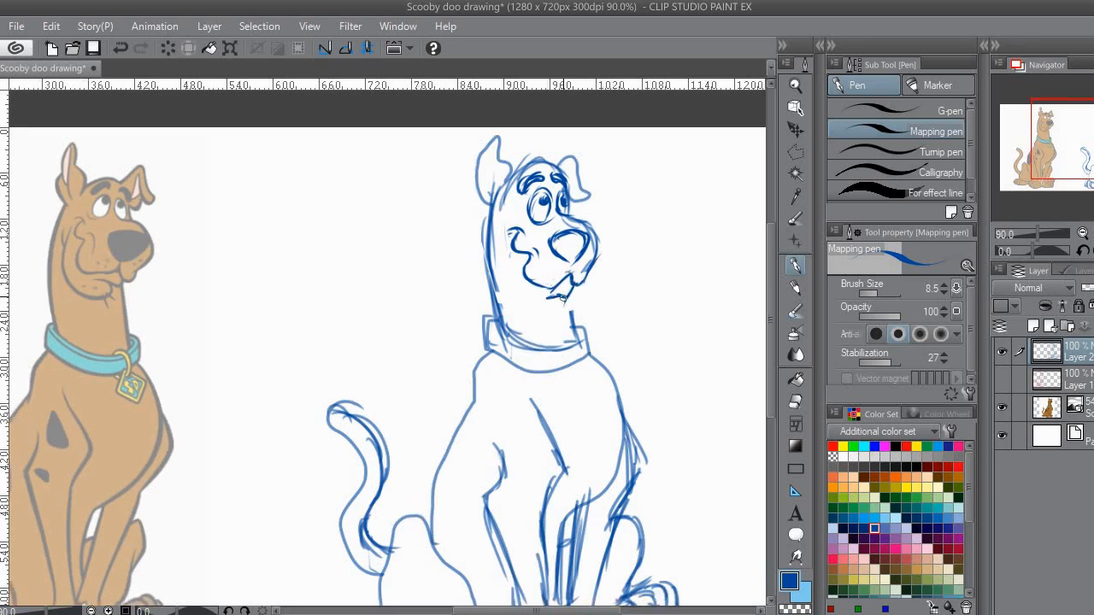
pyautogui.moveTo(563, 301)
pyautogui.mouseDown()
pyautogui.moveTo(528, 305)
pyautogui.moveTo(518, 294)
pyautogui.moveTo(552, 317)
pyautogui.moveTo(499, 253)
pyautogui.moveTo(503, 279)
pyautogui.mouseUp()
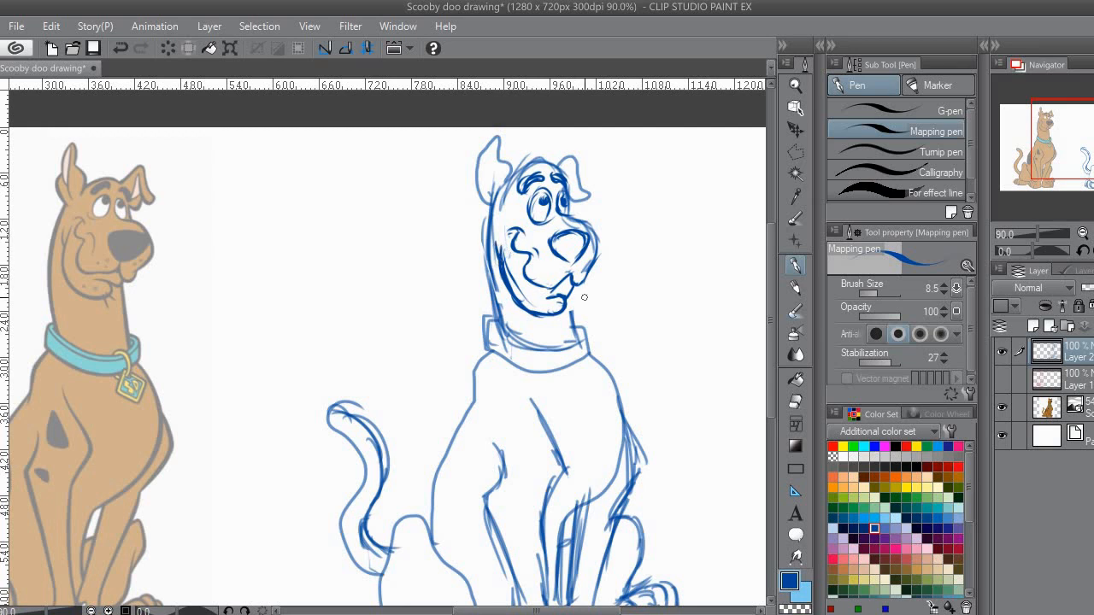
pyautogui.moveTo(573, 311); pyautogui.dragTo(572, 278)
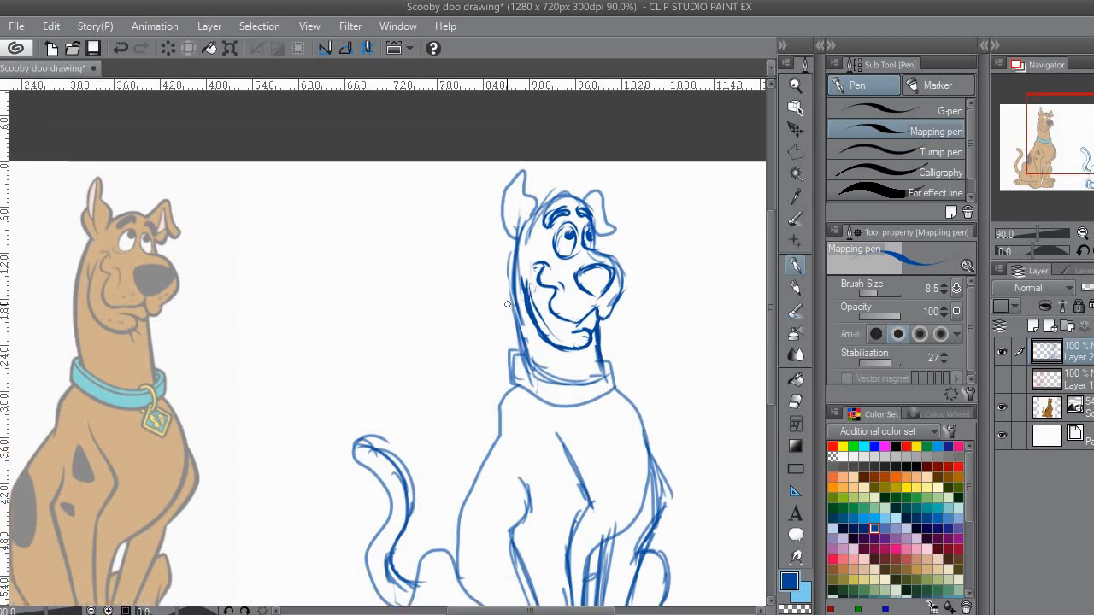
pyautogui.moveTo(516, 294); pyautogui.dragTo(482, 280)
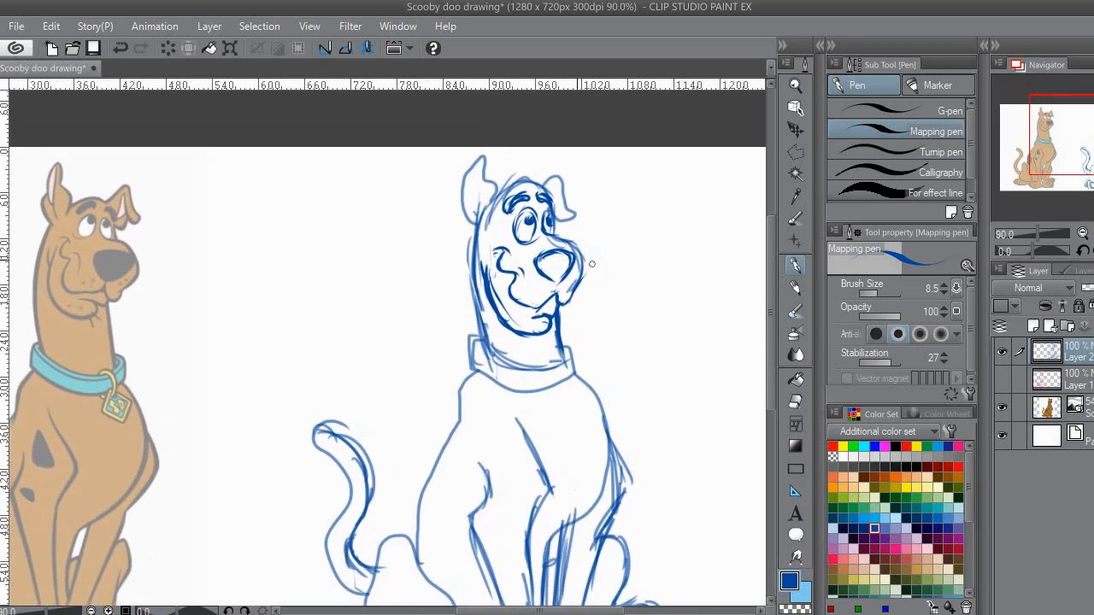
# Step: Erase the sketched lower jaw and the stray lines below the near ear with the Hard eraser
pyautogui.press('e')
pyautogui.moveTo(543, 325)
pyautogui.mouseDown()
pyautogui.moveTo(506, 308)
pyautogui.moveTo(489, 282)
pyautogui.moveTo(486, 299)
pyautogui.mouseUp()
pyautogui.moveTo(487, 213); pyautogui.dragTo(482, 207)
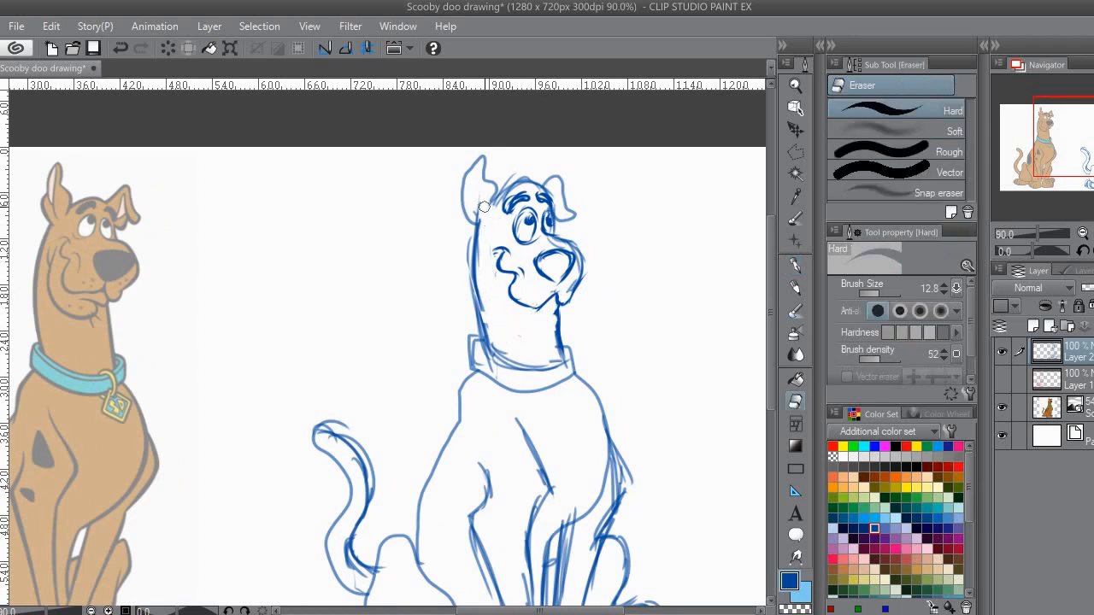
# Step: Sketch the inner folds of both ears with the Mapping pen
pyautogui.press('p')
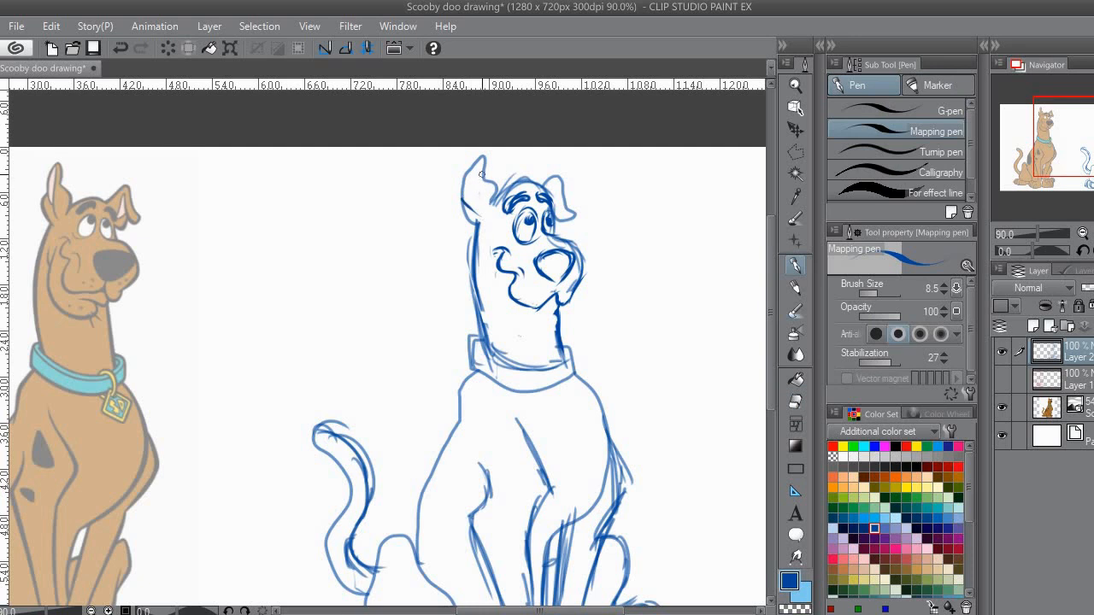
pyautogui.moveTo(481, 161)
pyautogui.mouseDown()
pyautogui.moveTo(477, 190)
pyautogui.moveTo(489, 223)
pyautogui.mouseUp()
pyautogui.moveTo(551, 207); pyautogui.dragTo(590, 202)
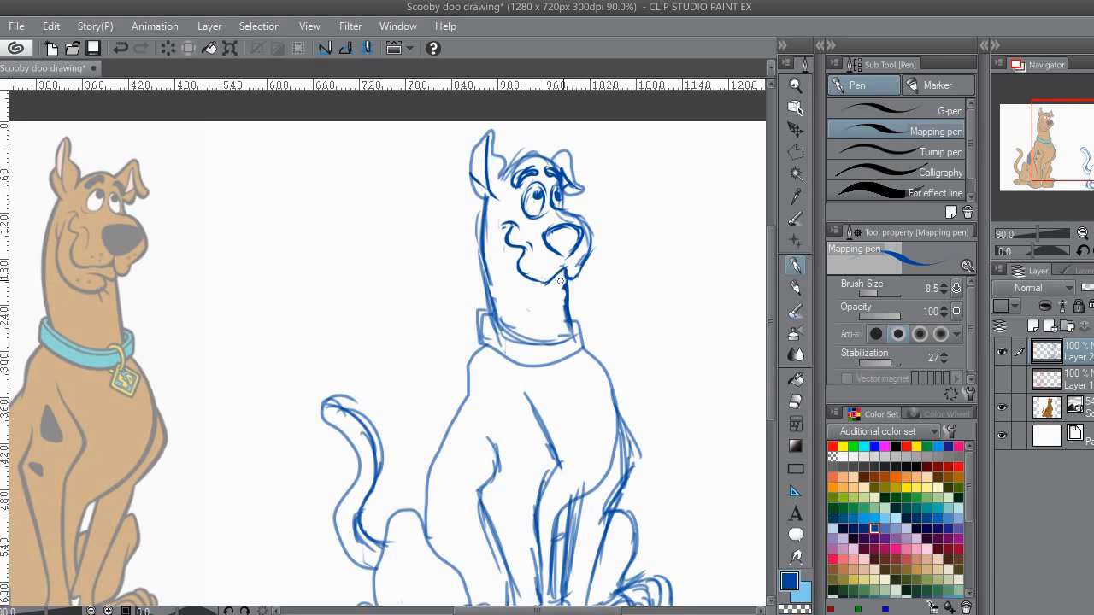
pyautogui.moveTo(555, 284); pyautogui.dragTo(546, 287)
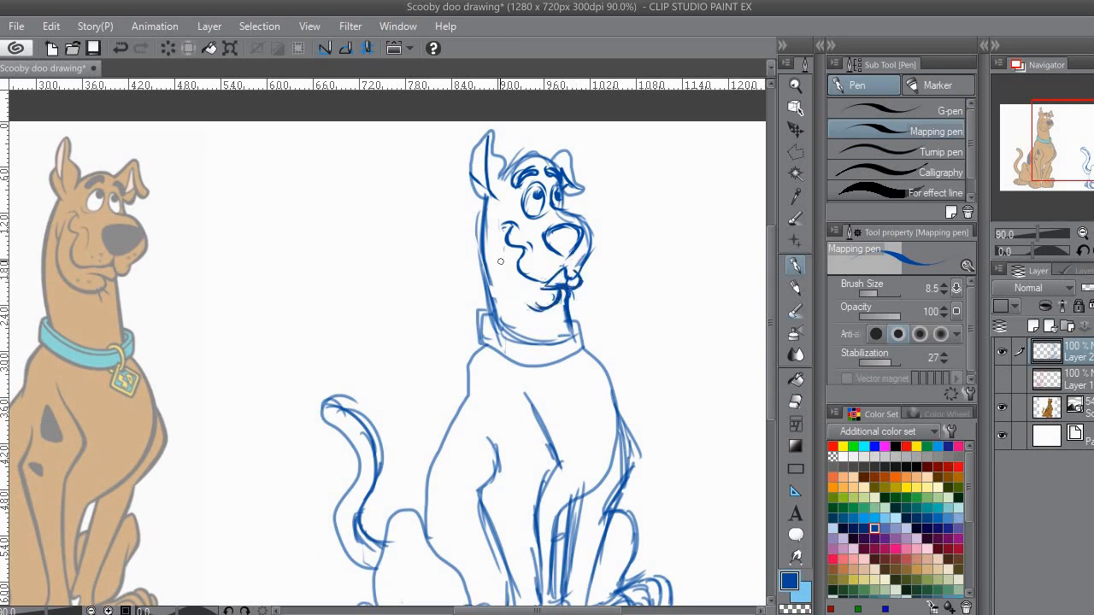
pyautogui.press('e')
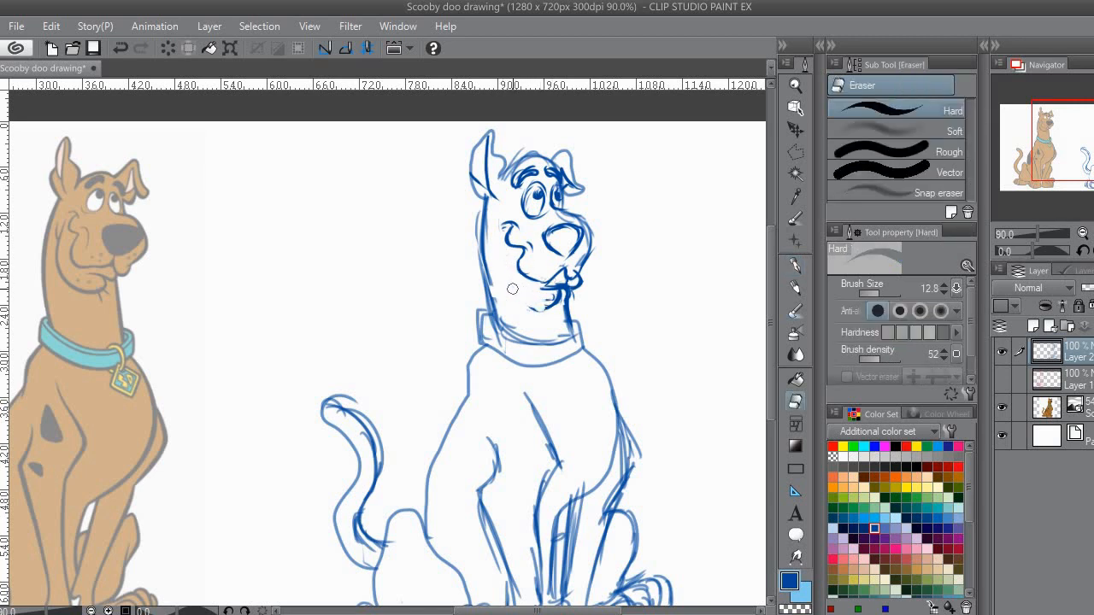
pyautogui.moveTo(576, 288)
pyautogui.mouseDown()
pyautogui.moveTo(562, 308)
pyautogui.moveTo(595, 285)
pyautogui.moveTo(608, 290)
pyautogui.moveTo(582, 288)
pyautogui.mouseUp()
# Step: Erase the rough collar and redraw it as a curved band with a hanging diamond tag, using the Darker pencil
pyautogui.moveTo(512, 349)
pyautogui.mouseDown()
pyautogui.moveTo(485, 323)
pyautogui.moveTo(480, 344)
pyautogui.moveTo(518, 347)
pyautogui.mouseUp()
pyautogui.press('p')
pyautogui.moveTo(601, 331)
pyautogui.mouseDown()
pyautogui.moveTo(540, 316)
pyautogui.moveTo(601, 301)
pyautogui.moveTo(570, 310)
pyautogui.mouseUp()
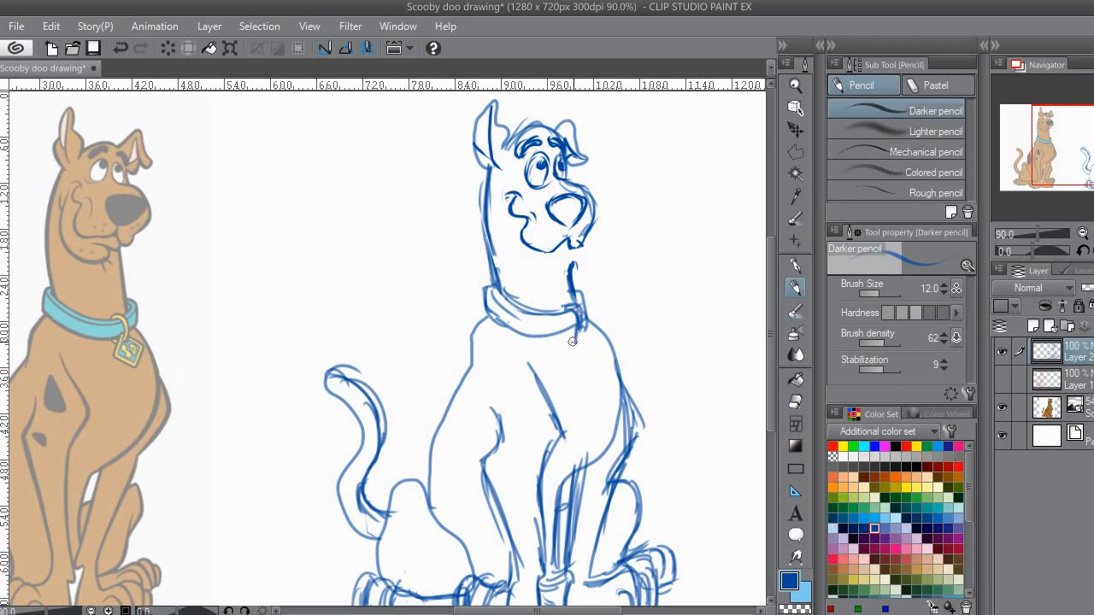
pyautogui.moveTo(586, 328); pyautogui.dragTo(603, 357)
pyautogui.scroll(2, 566, 316)
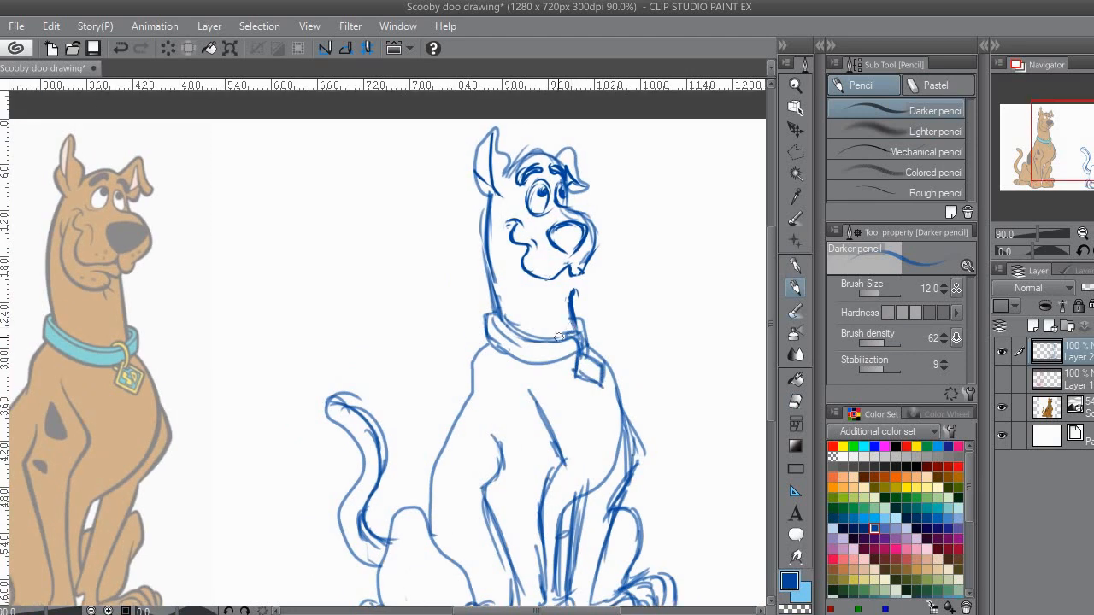
pyautogui.moveTo(533, 341); pyautogui.dragTo(533, 358)
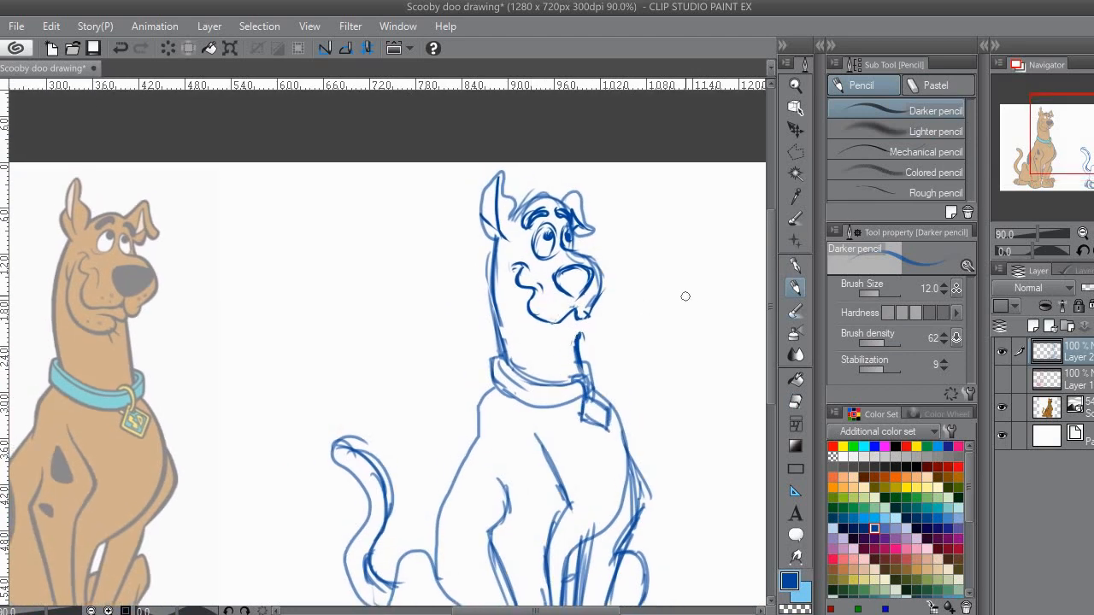
# Step: Select the whole head sketch with a Polyline marquee
pyautogui.click(796, 153)
pyautogui.click(477, 181)
pyautogui.click(486, 305)
pyautogui.click(530, 329)
pyautogui.click(588, 340)
pyautogui.click(630, 312)
pyautogui.click(654, 235)
pyautogui.click(619, 191)
pyautogui.click(474, 178)
pyautogui.click(603, 371)
pyautogui.moveTo(672, 173); pyautogui.dragTo(679, 180)
pyautogui.moveTo(583, 272); pyautogui.dragTo(583, 260)
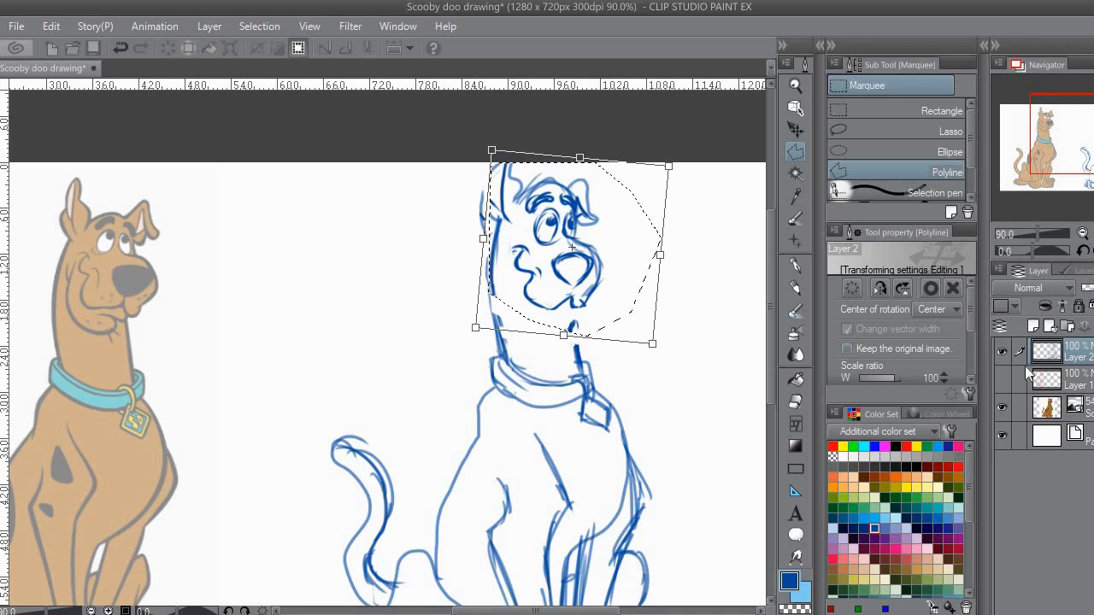
pyautogui.click(509, 247)
pyautogui.hotkey('ctrl', 'd')
pyautogui.press('e')
pyautogui.moveTo(504, 224)
pyautogui.mouseDown()
pyautogui.moveTo(481, 254)
pyautogui.moveTo(453, 229)
pyautogui.moveTo(460, 262)
pyautogui.mouseUp()
pyautogui.click(796, 288)
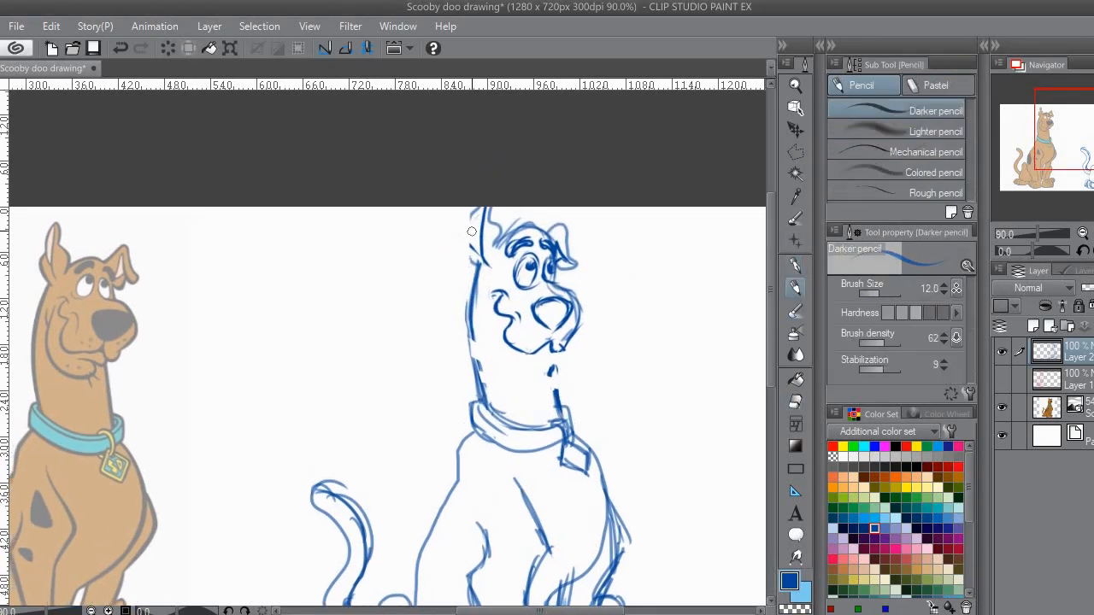
pyautogui.hotkey('ctrl', 'z')
pyautogui.hotkey('ctrl', 'z')
pyautogui.hotkey('ctrl', 'z')
pyautogui.hotkey('ctrl', 'z')
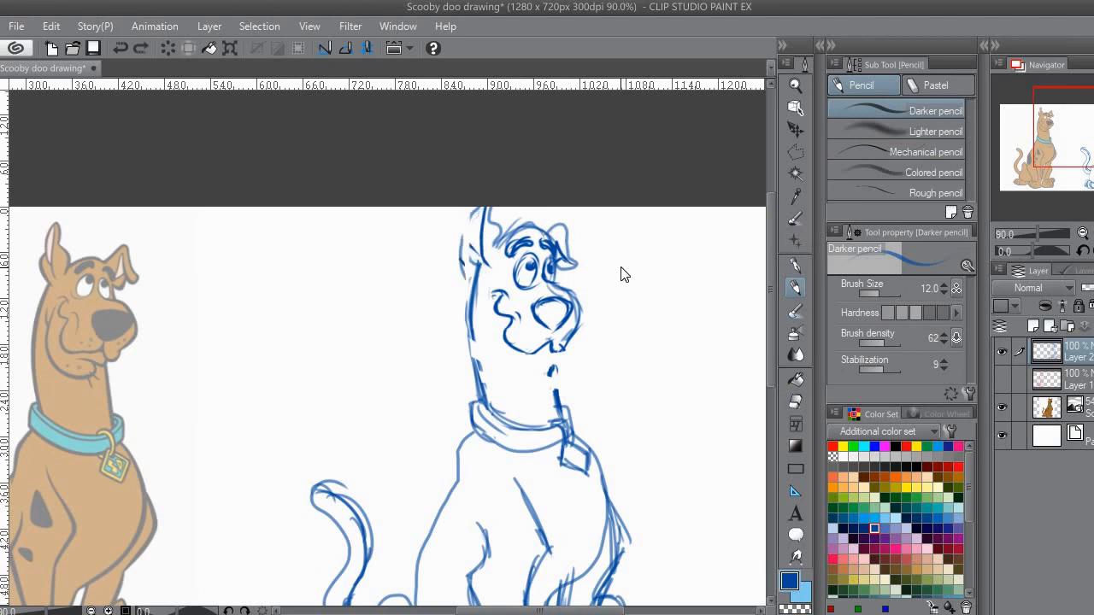
# Step: Transform the selected head: rotate it slightly clockwise, scale it to 97, reposition it over the neck, apply and deselect
pyautogui.click(582, 416)
pyautogui.moveTo(644, 217); pyautogui.dragTo(652, 226)
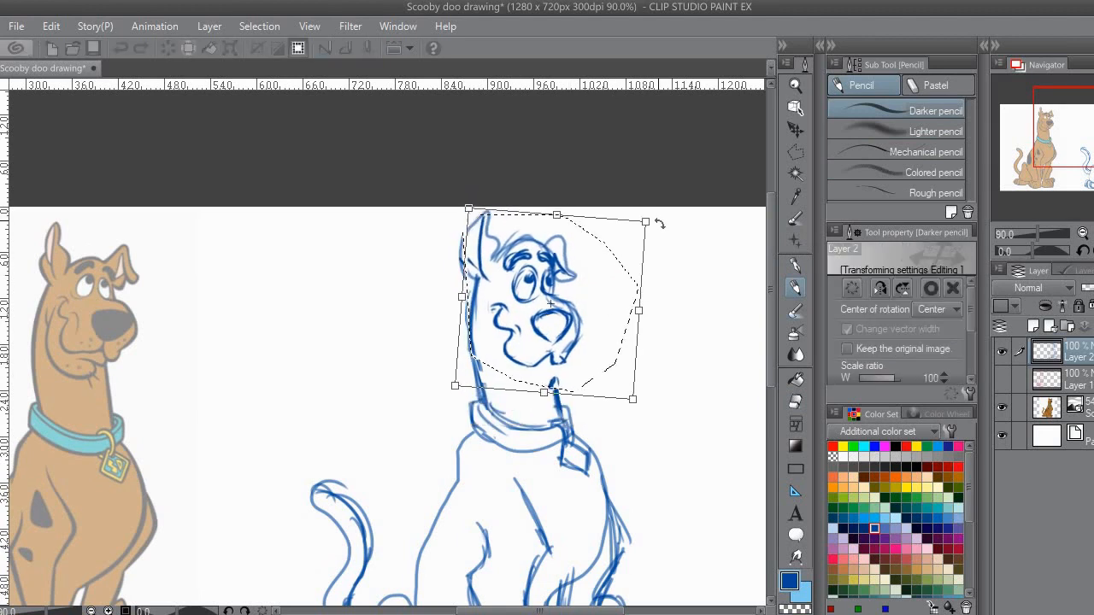
pyautogui.moveTo(550, 308); pyautogui.dragTo(553, 307)
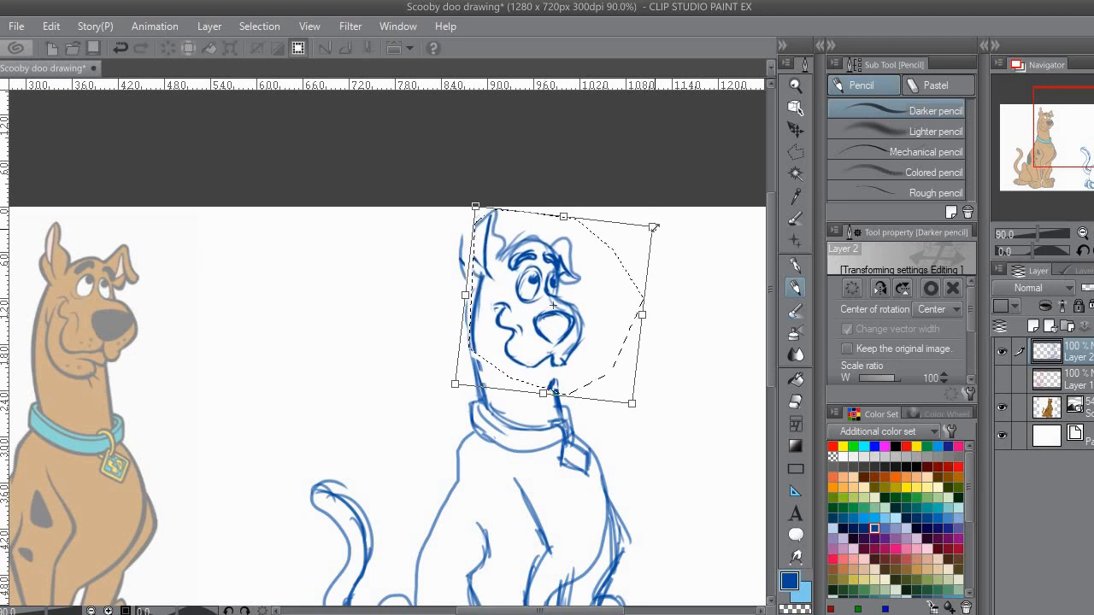
pyautogui.moveTo(651, 227); pyautogui.dragTo(645, 232)
pyautogui.moveTo(556, 284); pyautogui.dragTo(584, 274)
pyautogui.click(1038, 374)
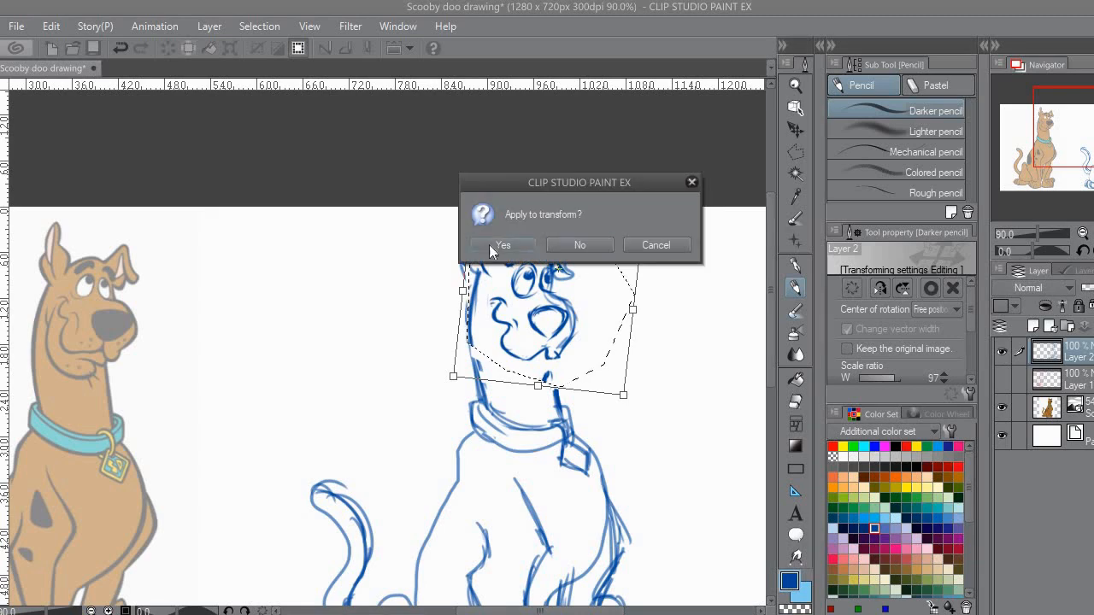
pyautogui.click(497, 246)
pyautogui.click(437, 411)
# Step: Erase the leftover strokes beside the near ear and redraw the ear's outer edge with the Mapping pen
pyautogui.press('e')
pyautogui.moveTo(459, 236); pyautogui.dragTo(462, 283)
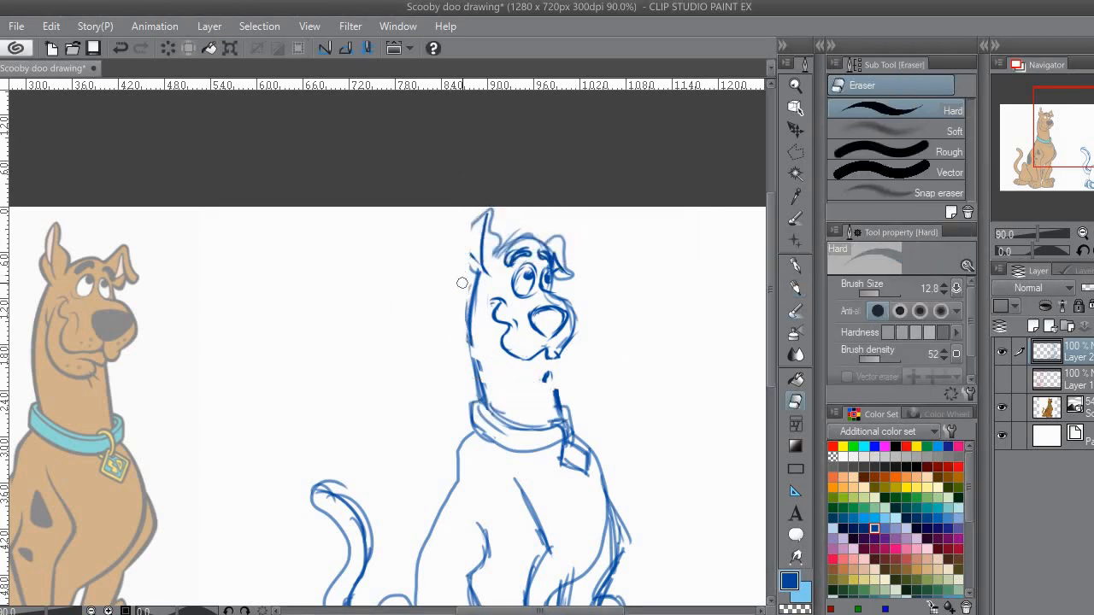
pyautogui.press('p')
pyautogui.moveTo(477, 237); pyautogui.dragTo(471, 260)
# Step: Reconnect the front of the neck to the head and sketch the lower lip and curved jaw line
pyautogui.moveTo(560, 365)
pyautogui.mouseDown()
pyautogui.moveTo(563, 333)
pyautogui.moveTo(525, 328)
pyautogui.mouseUp()
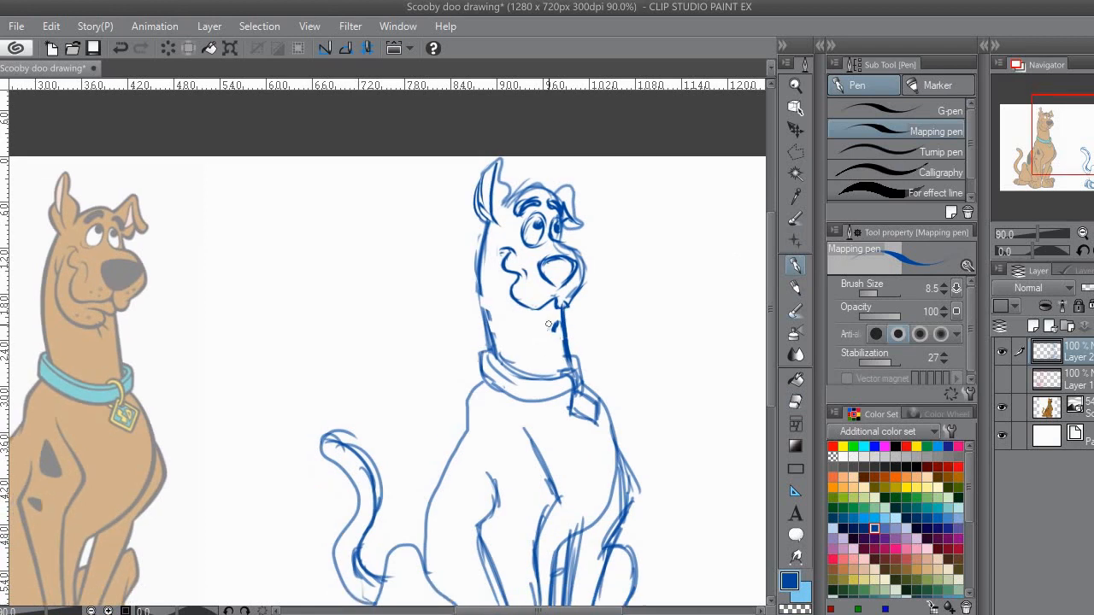
pyautogui.press('e')
pyautogui.press('p')
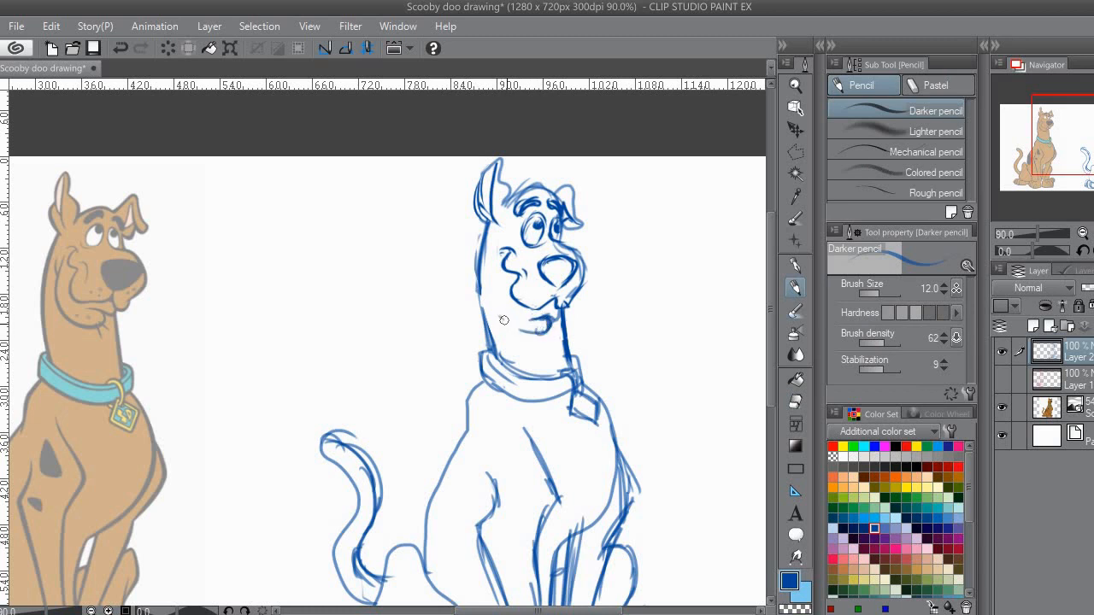
pyautogui.moveTo(493, 274)
pyautogui.mouseDown()
pyautogui.moveTo(496, 302)
pyautogui.moveTo(502, 288)
pyautogui.moveTo(545, 318)
pyautogui.mouseUp()
pyautogui.moveTo(493, 254); pyautogui.dragTo(495, 307)
pyautogui.moveTo(559, 325); pyautogui.dragTo(560, 292)
pyautogui.moveTo(546, 215); pyautogui.dragTo(562, 280)
# Step: Sketch a triangular spot and a small spot on the shoulder, and a large oval spot on the back
pyautogui.moveTo(510, 451); pyautogui.dragTo(541, 246)
pyautogui.moveTo(564, 284)
pyautogui.mouseDown()
pyautogui.moveTo(557, 321)
pyautogui.moveTo(564, 285)
pyautogui.mouseUp()
pyautogui.moveTo(555, 361); pyautogui.dragTo(544, 353)
pyautogui.moveTo(505, 376); pyautogui.dragTo(561, 339)
pyautogui.moveTo(555, 260)
pyautogui.mouseDown()
pyautogui.moveTo(560, 311)
pyautogui.moveTo(541, 344)
pyautogui.mouseUp()
pyautogui.hotkey('ctrl', 'z')
pyautogui.moveTo(551, 262); pyautogui.dragTo(533, 335)
pyautogui.moveTo(518, 253)
pyautogui.mouseDown()
pyautogui.moveTo(475, 309)
pyautogui.moveTo(479, 322)
pyautogui.moveTo(482, 291)
pyautogui.mouseUp()
pyautogui.moveTo(486, 278); pyautogui.dragTo(458, 307)
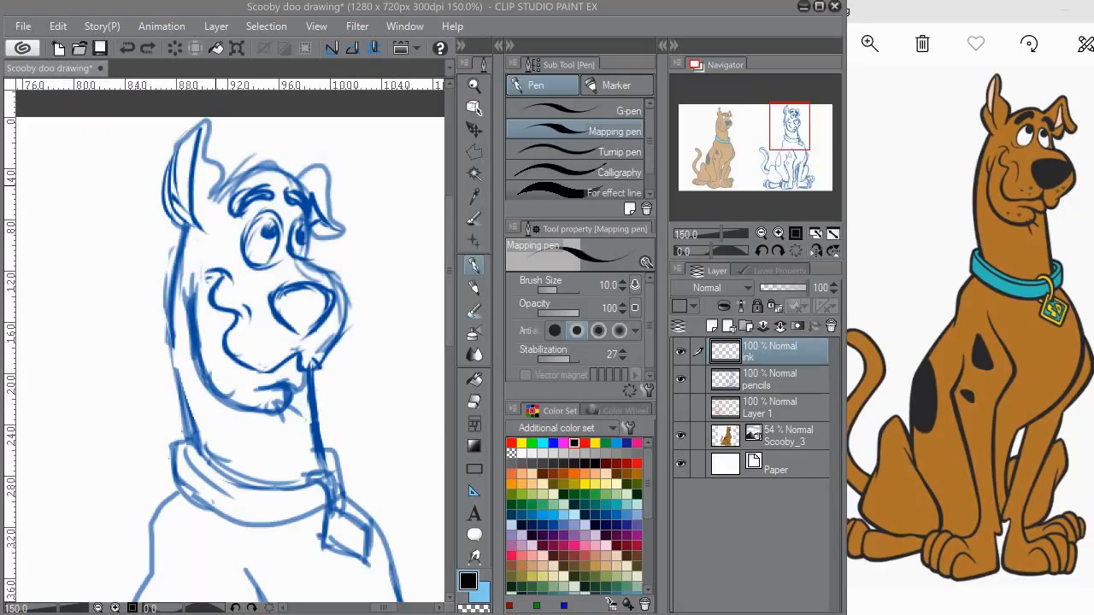
pyautogui.moveTo(213, 197)
pyautogui.mouseDown()
pyautogui.moveTo(233, 175)
pyautogui.moveTo(319, 262)
pyautogui.moveTo(273, 167)
pyautogui.moveTo(321, 234)
pyautogui.moveTo(321, 268)
pyautogui.mouseUp()
pyautogui.hotkey('ctrl', 'z')
# Step: Reduce the Mapping pen's brush size to 8.0 and ink the head top, eyebrows and forehead front on the ink layer
pyautogui.hotkey('ctrl', 'z')
pyautogui.hotkey('ctrl', 'z')
pyautogui.hotkey('ctrl', 'z')
pyautogui.press('[')
pyautogui.moveTo(216, 195)
pyautogui.mouseDown()
pyautogui.moveTo(314, 206)
pyautogui.moveTo(315, 236)
pyautogui.moveTo(254, 169)
pyautogui.moveTo(314, 269)
pyautogui.mouseUp()
pyautogui.hotkey('ctrl', 'z')
pyautogui.moveTo(289, 193)
pyautogui.mouseDown()
pyautogui.moveTo(307, 220)
pyautogui.moveTo(241, 201)
pyautogui.moveTo(249, 203)
pyautogui.moveTo(236, 226)
pyautogui.moveTo(278, 210)
pyautogui.moveTo(248, 208)
pyautogui.moveTo(279, 207)
pyautogui.mouseUp()
pyautogui.hotkey('ctrl', 'z')
pyautogui.click(770, 378)
pyautogui.moveTo(790, 288); pyautogui.dragTo(778, 295)
pyautogui.click(780, 351)
pyautogui.moveTo(396, 231); pyautogui.dragTo(379, 231)
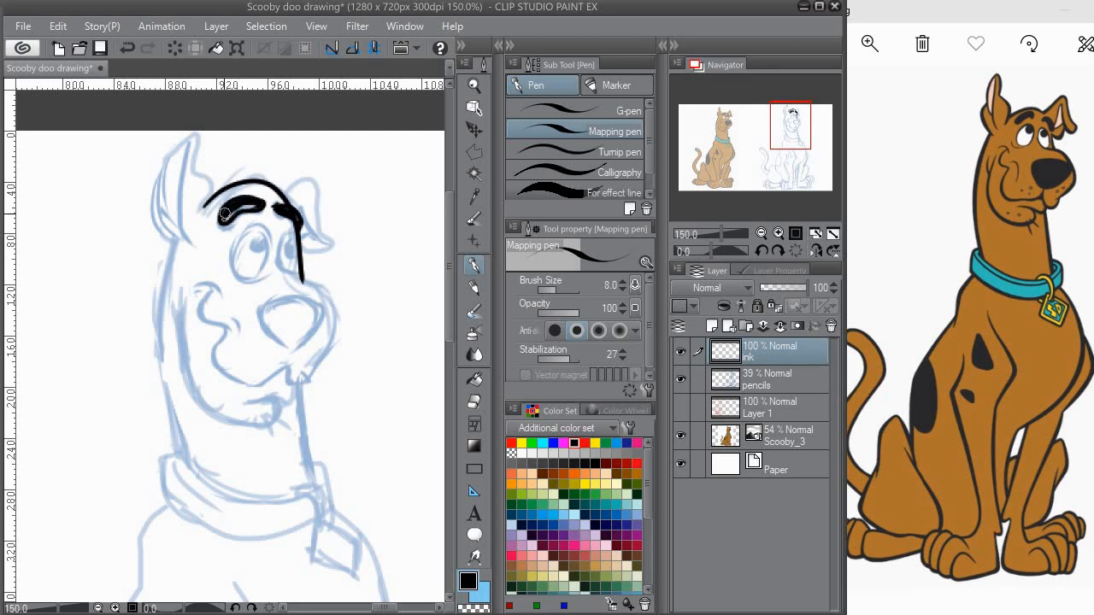
# Step: Ink the folded far ear with its inner fold in black
pyautogui.moveTo(309, 196)
pyautogui.mouseDown()
pyautogui.moveTo(326, 249)
pyautogui.moveTo(339, 238)
pyautogui.moveTo(335, 194)
pyautogui.moveTo(319, 205)
pyautogui.moveTo(333, 194)
pyautogui.moveTo(346, 263)
pyautogui.mouseUp()
pyautogui.hotkey('ctrl', 'z')
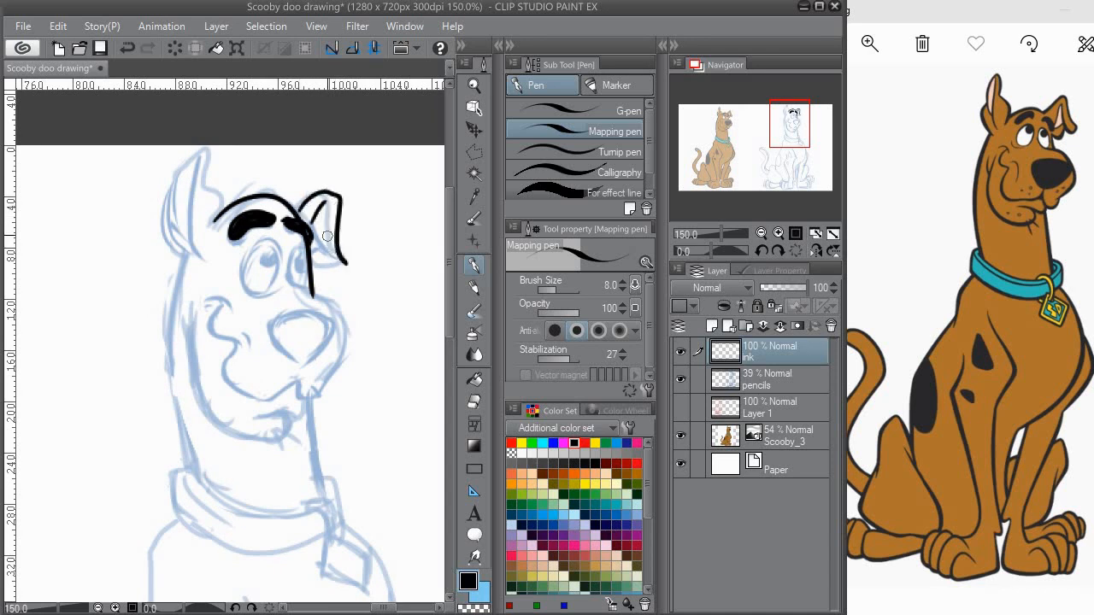
pyautogui.moveTo(323, 205)
pyautogui.mouseDown()
pyautogui.moveTo(338, 255)
pyautogui.moveTo(348, 243)
pyautogui.moveTo(359, 263)
pyautogui.moveTo(352, 211)
pyautogui.moveTo(351, 254)
pyautogui.mouseUp()
pyautogui.press('e')
pyautogui.press('p')
# Step: Ink the outlines and pupils of both eyes, undoing and redrawing the strokes that miss
pyautogui.moveTo(280, 286)
pyautogui.mouseDown()
pyautogui.moveTo(292, 239)
pyautogui.moveTo(331, 258)
pyautogui.mouseUp()
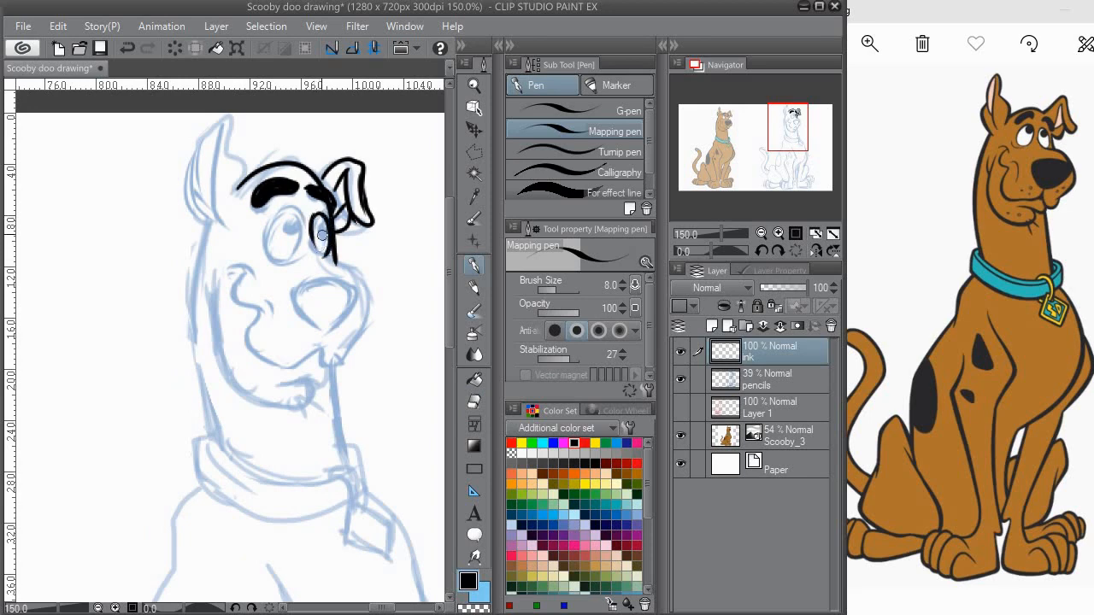
pyautogui.moveTo(293, 243)
pyautogui.mouseDown()
pyautogui.moveTo(301, 206)
pyautogui.moveTo(315, 228)
pyautogui.moveTo(279, 246)
pyautogui.moveTo(308, 199)
pyautogui.moveTo(305, 244)
pyautogui.moveTo(287, 246)
pyautogui.moveTo(308, 202)
pyautogui.moveTo(314, 237)
pyautogui.moveTo(287, 254)
pyautogui.moveTo(301, 205)
pyautogui.mouseUp()
pyautogui.hotkey('ctrl', 'z')
pyautogui.hotkey('ctrl', 'z')
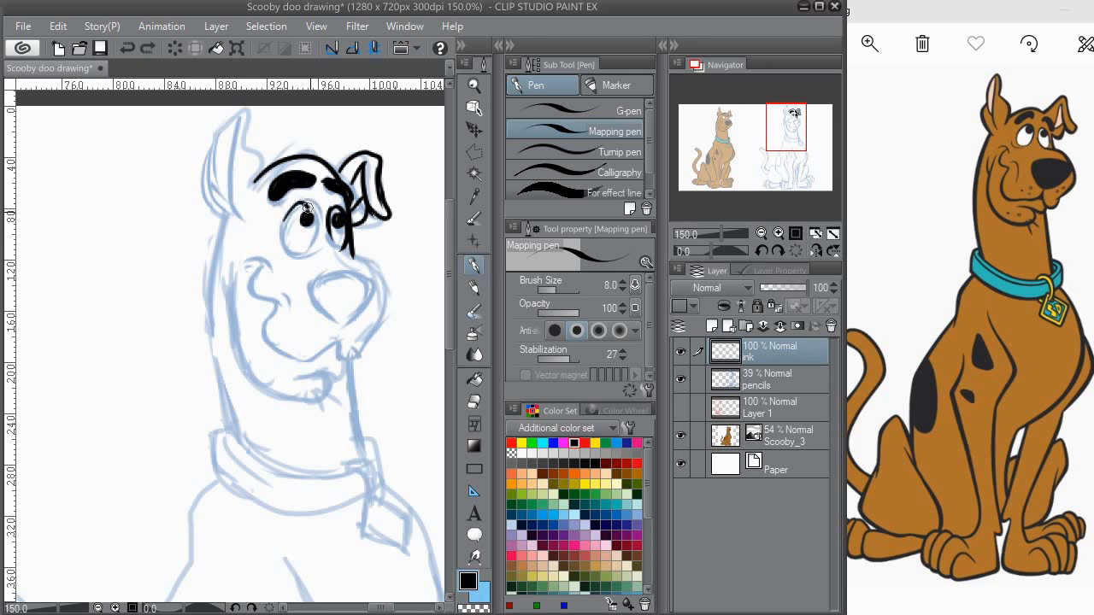
pyautogui.moveTo(286, 221)
pyautogui.mouseDown()
pyautogui.moveTo(317, 212)
pyautogui.moveTo(317, 242)
pyautogui.moveTo(287, 222)
pyautogui.moveTo(294, 210)
pyautogui.mouseUp()
pyautogui.hotkey('ctrl', 'z')
pyautogui.moveTo(327, 246)
pyautogui.mouseDown()
pyautogui.moveTo(290, 231)
pyautogui.moveTo(351, 248)
pyautogui.mouseUp()
pyautogui.moveTo(331, 254); pyautogui.dragTo(333, 235)
pyautogui.hotkey('ctrl', 'z')
# Step: Ink the top and front of the muzzle and the nose outline over the pencil sketch
pyautogui.moveTo(296, 201)
pyautogui.mouseDown()
pyautogui.moveTo(340, 234)
pyautogui.moveTo(348, 282)
pyautogui.mouseUp()
pyautogui.moveTo(337, 296)
pyautogui.mouseDown()
pyautogui.moveTo(349, 270)
pyautogui.moveTo(335, 292)
pyautogui.moveTo(267, 306)
pyautogui.moveTo(261, 261)
pyautogui.moveTo(305, 332)
pyautogui.moveTo(331, 335)
pyautogui.moveTo(269, 339)
pyautogui.mouseUp()
pyautogui.hotkey('ctrl', 'z')
pyautogui.hotkey('ctrl', 'z')
pyautogui.moveTo(338, 318)
pyautogui.mouseDown()
pyautogui.moveTo(334, 340)
pyautogui.moveTo(269, 347)
pyautogui.moveTo(259, 303)
pyautogui.moveTo(276, 286)
pyautogui.moveTo(262, 318)
pyautogui.moveTo(282, 299)
pyautogui.mouseUp()
pyautogui.press('e')
pyautogui.click(474, 269)
pyautogui.hotkey('ctrl', 'z')
# Step: Ink the mouth line beneath the nose and the curved cheek creases
pyautogui.moveTo(260, 335)
pyautogui.mouseDown()
pyautogui.moveTo(254, 252)
pyautogui.moveTo(269, 257)
pyautogui.moveTo(285, 296)
pyautogui.mouseUp()
pyautogui.moveTo(314, 293)
pyautogui.mouseDown()
pyautogui.moveTo(289, 289)
pyautogui.moveTo(335, 264)
pyautogui.moveTo(328, 296)
pyautogui.moveTo(307, 313)
pyautogui.mouseUp()
pyautogui.moveTo(285, 271); pyautogui.dragTo(309, 313)
pyautogui.moveTo(236, 255)
pyautogui.mouseDown()
pyautogui.moveTo(273, 256)
pyautogui.moveTo(252, 267)
pyautogui.mouseUp()
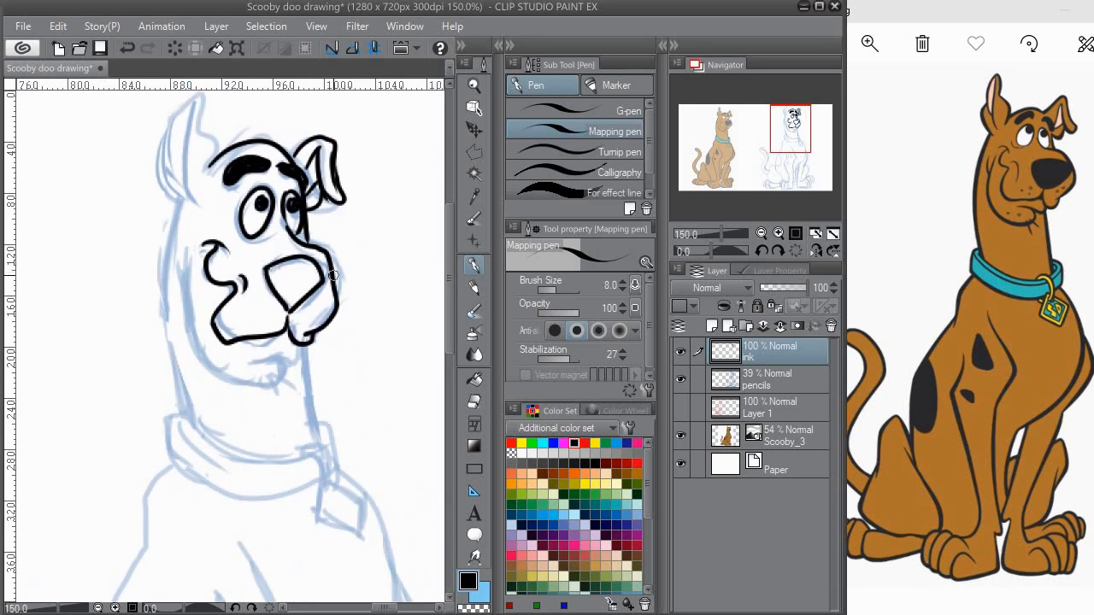
# Step: Erase the uneven front edge of the muzzle and re-ink it with a smoother curve
pyautogui.click(474, 401)
pyautogui.moveTo(325, 253); pyautogui.dragTo(335, 295)
pyautogui.click(474, 266)
pyautogui.moveTo(320, 249); pyautogui.dragTo(338, 305)
pyautogui.click(474, 401)
pyautogui.click(474, 269)
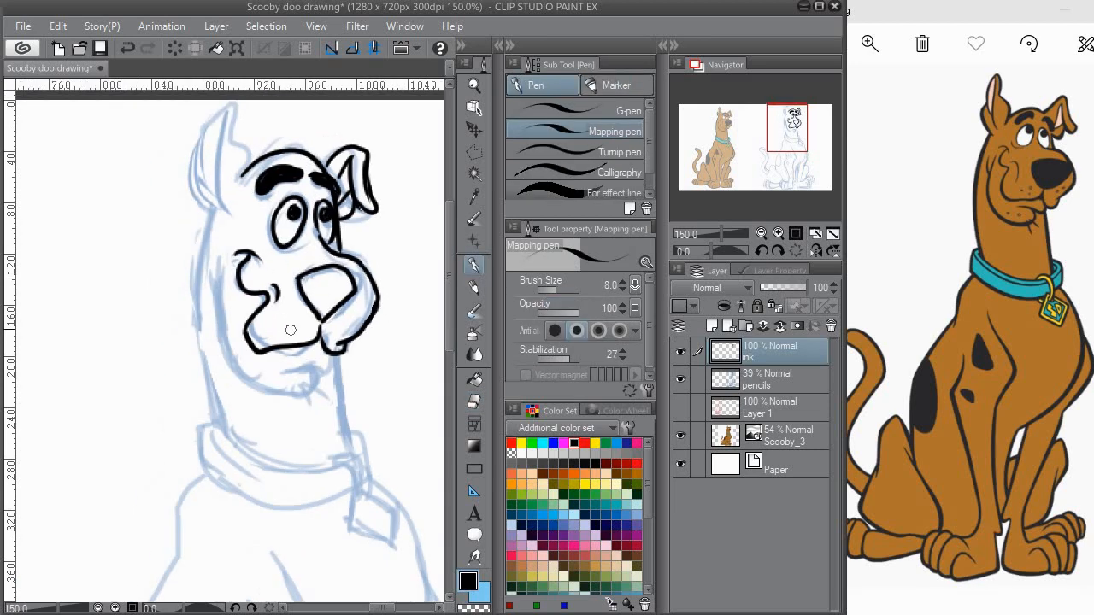
# Step: Add whisker dots on the muzzle and ink the lower lip, jaw line and chin details
pyautogui.click(351, 320)
pyautogui.moveTo(281, 322); pyautogui.dragTo(290, 299)
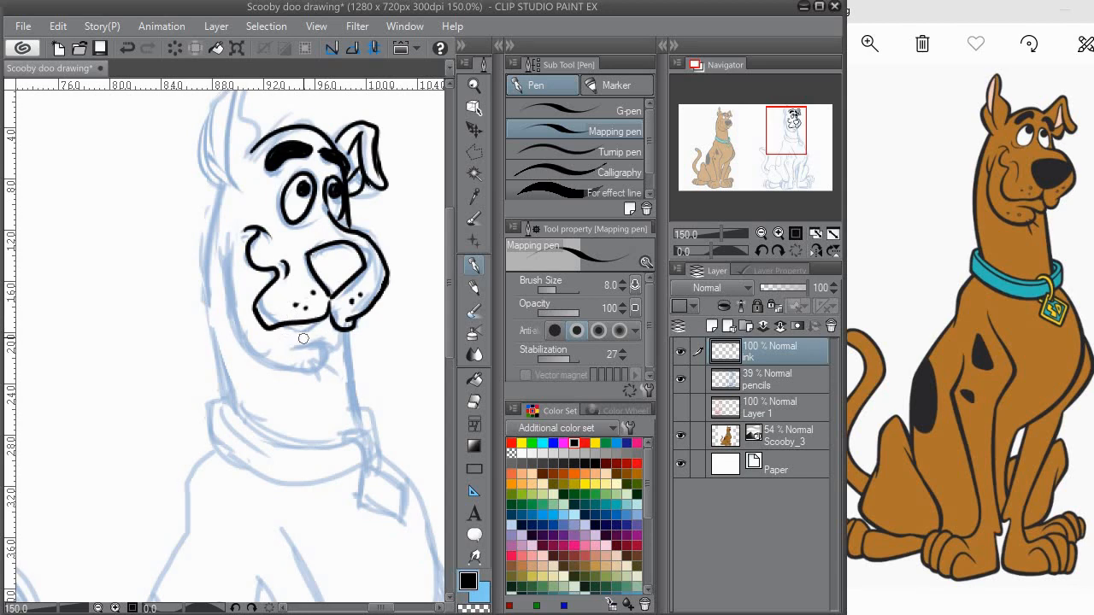
pyautogui.moveTo(296, 337)
pyautogui.mouseDown()
pyautogui.moveTo(344, 336)
pyautogui.moveTo(278, 352)
pyautogui.moveTo(231, 244)
pyautogui.moveTo(234, 265)
pyautogui.mouseUp()
pyautogui.moveTo(256, 311); pyautogui.dragTo(245, 293)
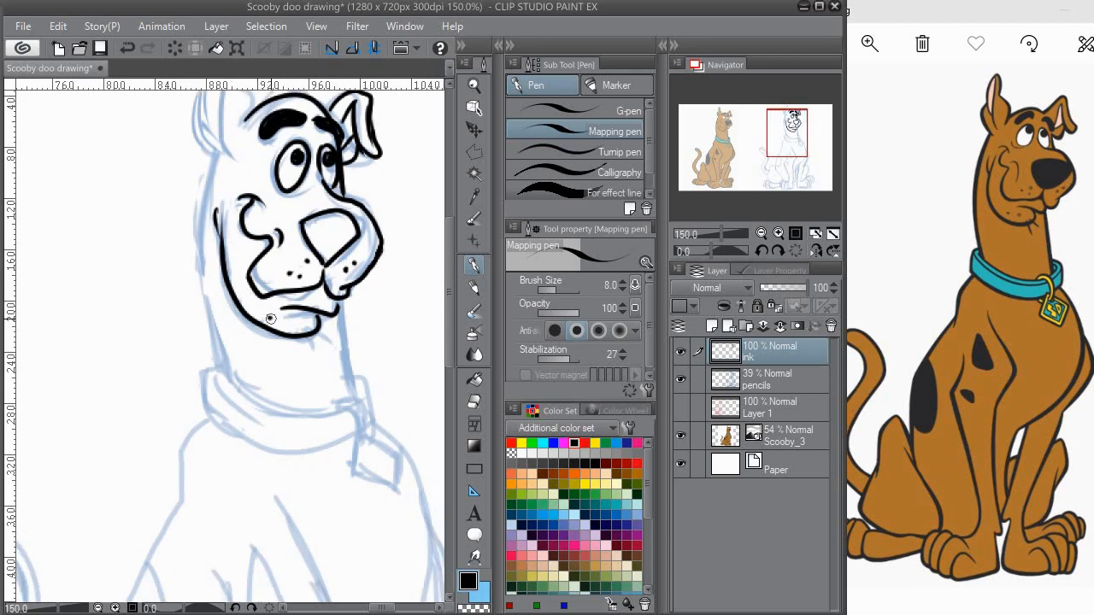
pyautogui.moveTo(305, 333); pyautogui.dragTo(322, 342)
# Step: Ink the upright near ear with its inner fold, undoing and redrawing misplaced strokes
pyautogui.moveTo(213, 131)
pyautogui.mouseDown()
pyautogui.moveTo(248, 257)
pyautogui.moveTo(237, 273)
pyautogui.moveTo(249, 196)
pyautogui.moveTo(253, 279)
pyautogui.mouseUp()
pyautogui.moveTo(282, 216)
pyautogui.mouseDown()
pyautogui.moveTo(284, 232)
pyautogui.moveTo(277, 205)
pyautogui.moveTo(278, 240)
pyautogui.moveTo(268, 201)
pyautogui.moveTo(278, 278)
pyautogui.mouseUp()
pyautogui.hotkey('ctrl', 'z')
pyautogui.hotkey('ctrl', 'z')
pyautogui.moveTo(240, 252); pyautogui.dragTo(253, 220)
pyautogui.moveTo(262, 305)
pyautogui.mouseDown()
pyautogui.moveTo(268, 226)
pyautogui.moveTo(277, 327)
pyautogui.mouseUp()
# Step: Ink the back and front lines of the neck down to the collar
pyautogui.hotkey('ctrl', 'z')
pyautogui.moveTo(271, 193); pyautogui.dragTo(282, 364)
pyautogui.hotkey('ctrl', 'z')
pyautogui.moveTo(271, 192)
pyautogui.mouseDown()
pyautogui.moveTo(293, 427)
pyautogui.moveTo(220, 376)
pyautogui.mouseUp()
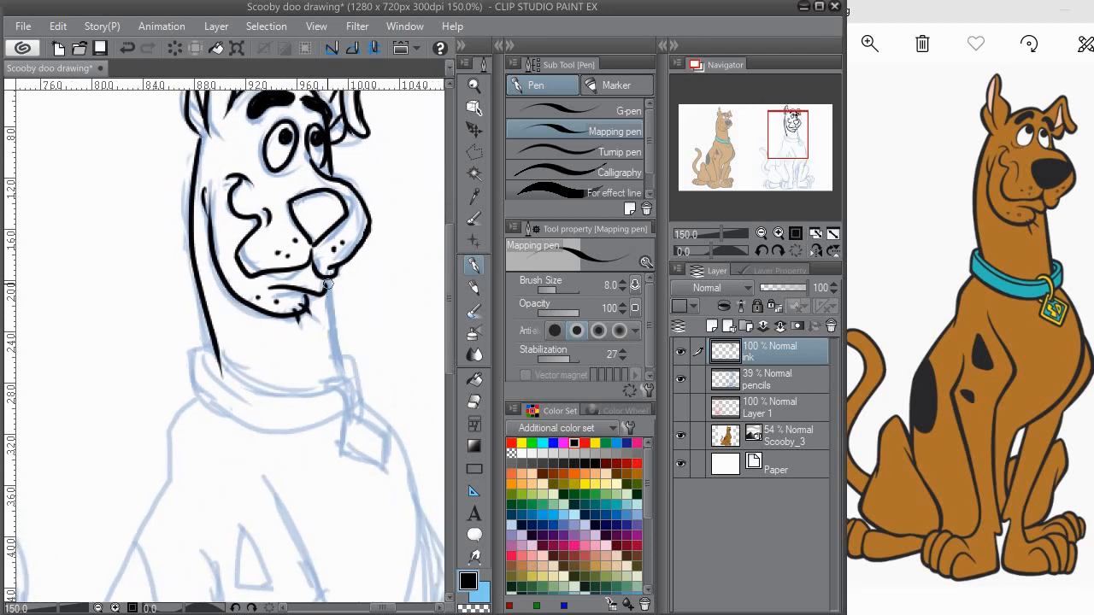
pyautogui.moveTo(328, 282); pyautogui.dragTo(340, 392)
pyautogui.hotkey('ctrl', 'z')
pyautogui.moveTo(329, 280); pyautogui.dragTo(346, 391)
# Step: Ink the collar's near end and upper edge, and the ring that holds the tag
pyautogui.moveTo(344, 385); pyautogui.dragTo(349, 340)
pyautogui.press('e')
pyautogui.moveTo(225, 326)
pyautogui.mouseDown()
pyautogui.moveTo(196, 267)
pyautogui.moveTo(174, 299)
pyautogui.moveTo(141, 304)
pyautogui.moveTo(209, 323)
pyautogui.moveTo(257, 319)
pyautogui.mouseUp()
pyautogui.click(472, 267)
pyautogui.hotkey('ctrl', 'z')
pyautogui.moveTo(136, 283)
pyautogui.mouseDown()
pyautogui.moveTo(257, 318)
pyautogui.moveTo(244, 315)
pyautogui.moveTo(242, 344)
pyautogui.mouseUp()
pyautogui.moveTo(222, 307); pyautogui.dragTo(245, 338)
pyautogui.moveTo(250, 283); pyautogui.dragTo(251, 306)
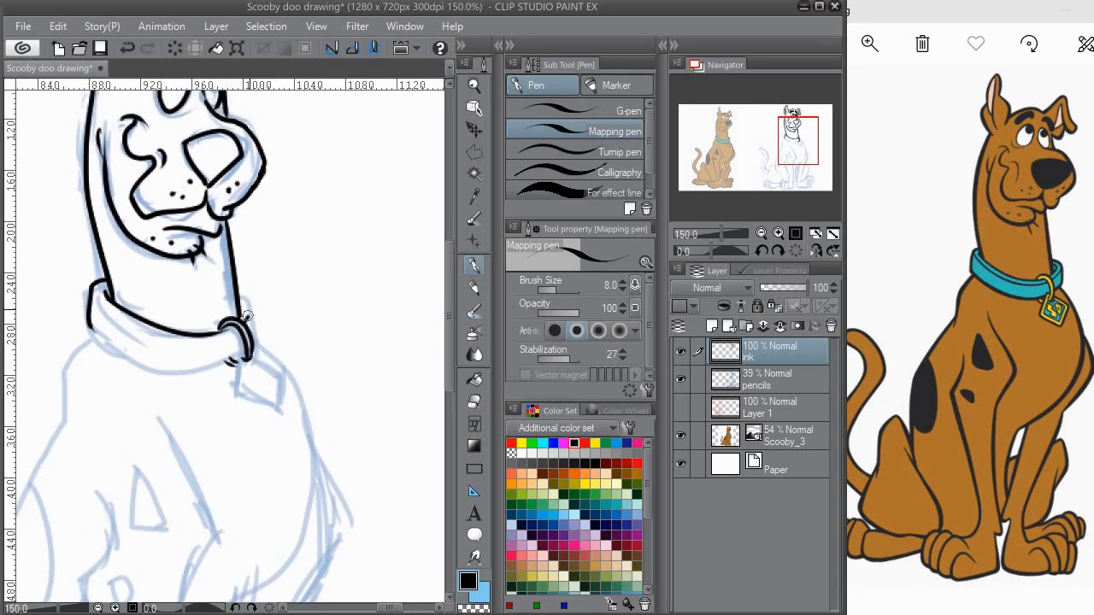
# Step: Undo the last stroke and ink the collar's far end and lower edge
pyautogui.hotkey('ctrl', 'z')
pyautogui.moveTo(241, 296)
pyautogui.mouseDown()
pyautogui.moveTo(256, 321)
pyautogui.moveTo(256, 296)
pyautogui.moveTo(260, 318)
pyautogui.moveTo(307, 316)
pyautogui.mouseUp()
pyautogui.moveTo(159, 296)
pyautogui.mouseDown()
pyautogui.moveTo(197, 323)
pyautogui.moveTo(315, 328)
pyautogui.mouseUp()
# Step: Ink the diamond-shaped tag outline hanging from the collar ring, undoing the misplaced strokes
pyautogui.moveTo(162, 261)
pyautogui.mouseDown()
pyautogui.moveTo(233, 307)
pyautogui.moveTo(289, 313)
pyautogui.mouseUp()
pyautogui.hotkey('ctrl', 'z')
pyautogui.moveTo(164, 262)
pyautogui.mouseDown()
pyautogui.moveTo(239, 305)
pyautogui.moveTo(286, 318)
pyautogui.moveTo(274, 311)
pyautogui.moveTo(299, 300)
pyautogui.moveTo(243, 268)
pyautogui.moveTo(221, 288)
pyautogui.moveTo(229, 271)
pyautogui.moveTo(251, 334)
pyautogui.mouseUp()
pyautogui.hotkey('ctrl', 'z')
pyautogui.moveTo(229, 272); pyautogui.dragTo(275, 335)
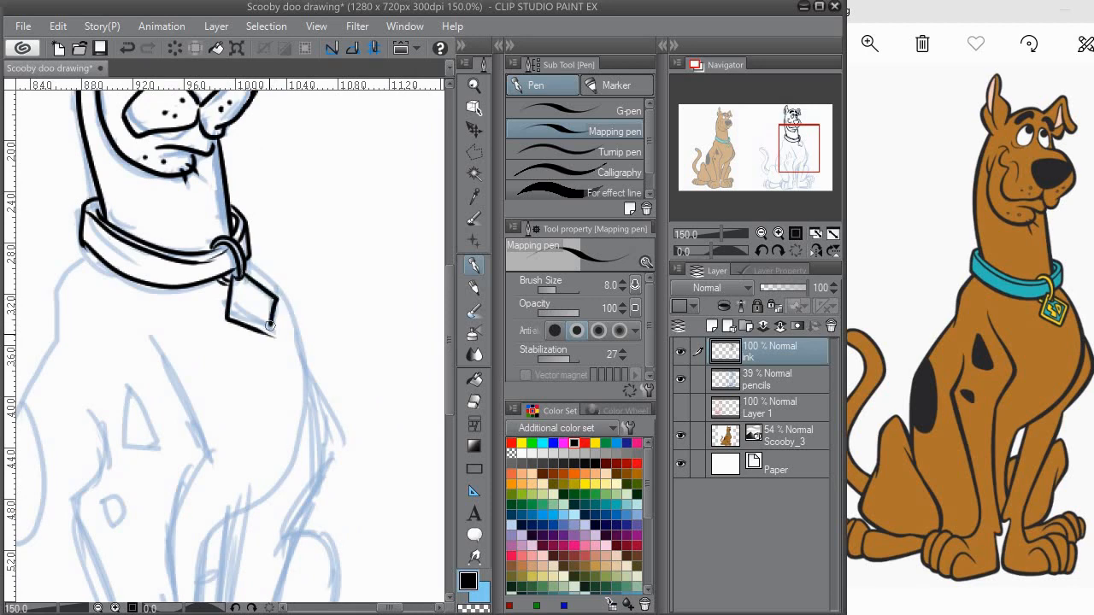
# Step: Reduce the pen's brush size to 4.0 and ink the inner border line of the diamond-shaped tag
pyautogui.click(622, 288)
pyautogui.click(623, 288)
pyautogui.click(622, 288)
pyautogui.scroll(3, 252, 300)
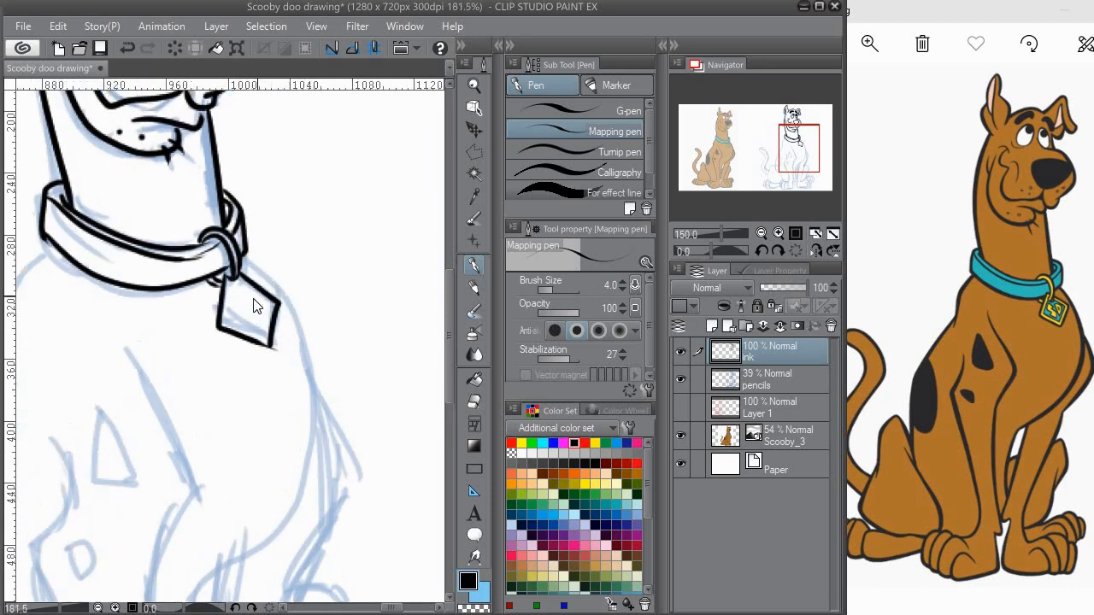
pyautogui.moveTo(218, 276)
pyautogui.mouseDown()
pyautogui.moveTo(214, 338)
pyautogui.moveTo(210, 295)
pyautogui.moveTo(233, 350)
pyautogui.moveTo(272, 369)
pyautogui.moveTo(273, 312)
pyautogui.moveTo(234, 302)
pyautogui.mouseUp()
pyautogui.hotkey('ctrl', 'z')
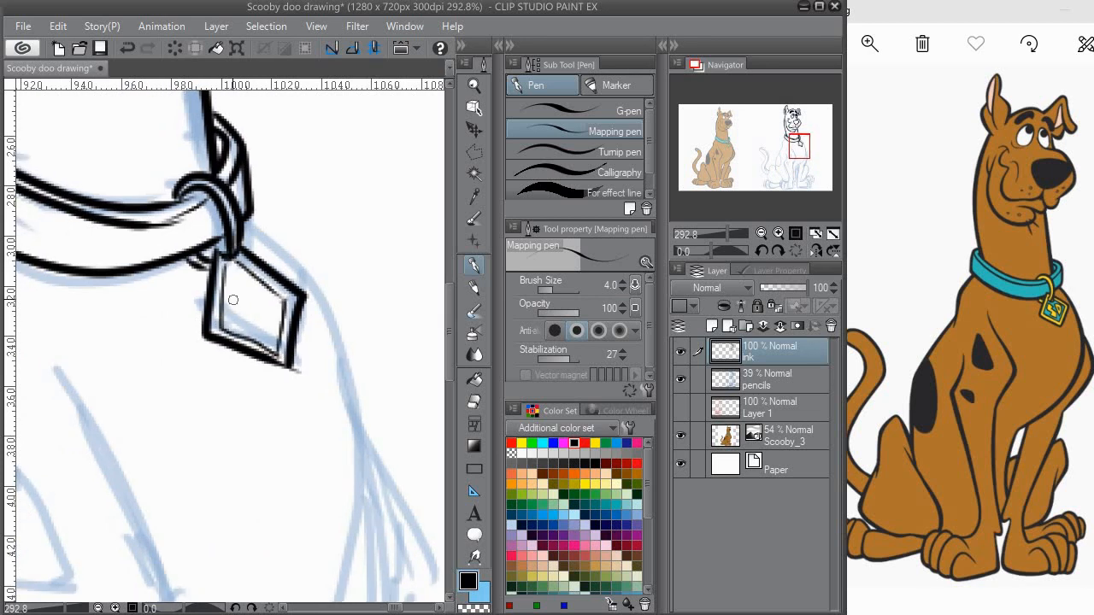
# Step: Ink the SD lettering inside the tag, undoing the misplaced strokes
pyautogui.moveTo(229, 289); pyautogui.dragTo(245, 309)
pyautogui.hotkey('ctrl', 'z')
pyautogui.hotkey('ctrl', 'z')
pyautogui.moveTo(251, 285); pyautogui.dragTo(274, 323)
pyautogui.hotkey('ctrl', 'z')
pyautogui.scroll(-4, 308, 265)
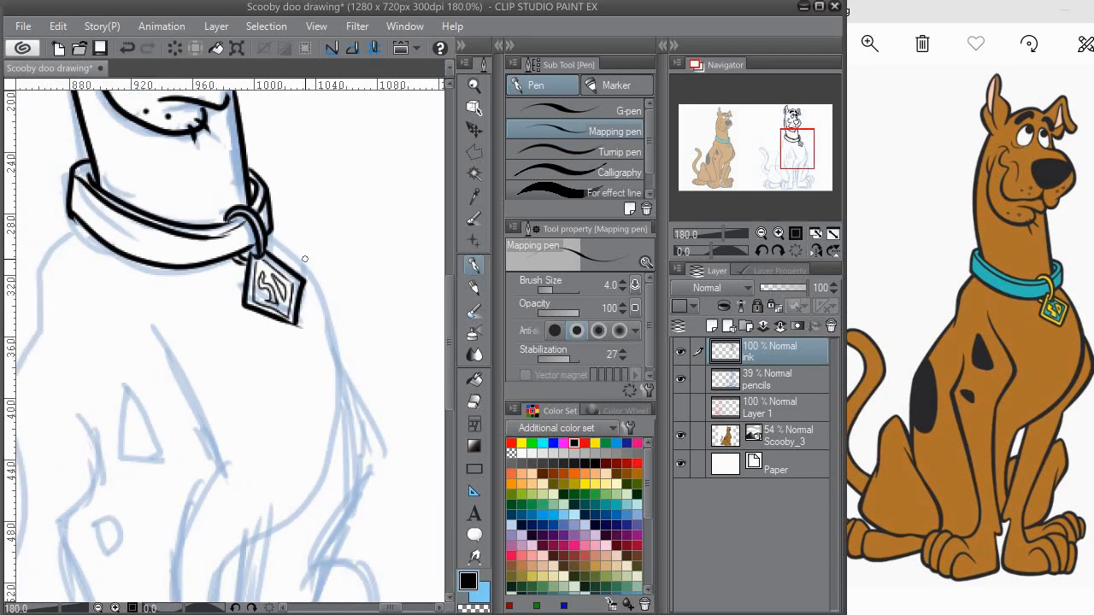
# Step: Set the pen's brush size back to 8.0 and ink the upper back line from the collar over the shoulder
pyautogui.click(625, 283)
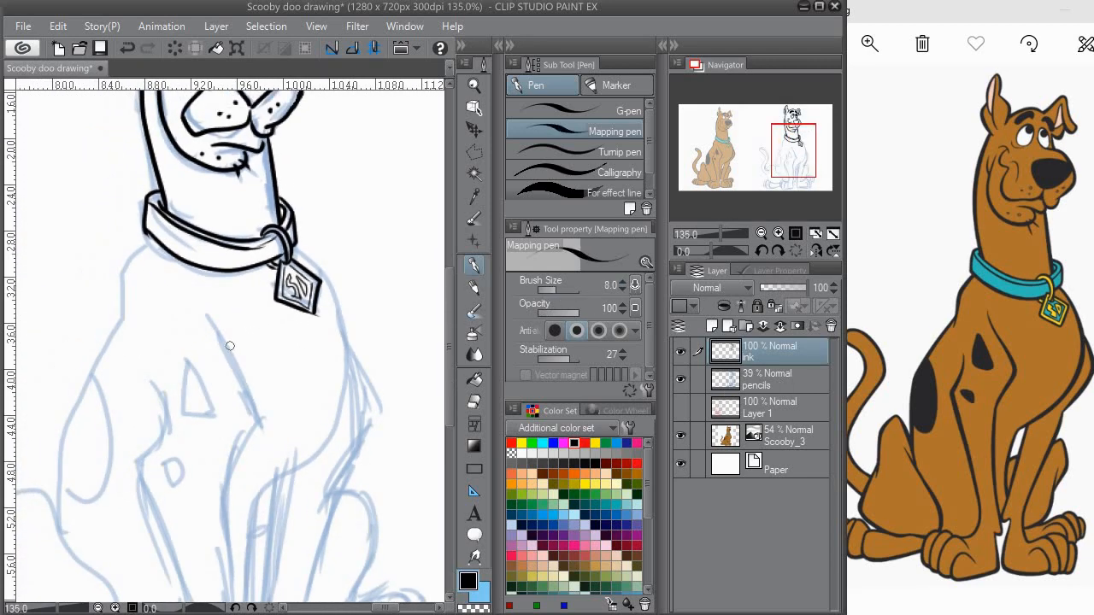
pyautogui.moveTo(191, 343); pyautogui.dragTo(266, 304)
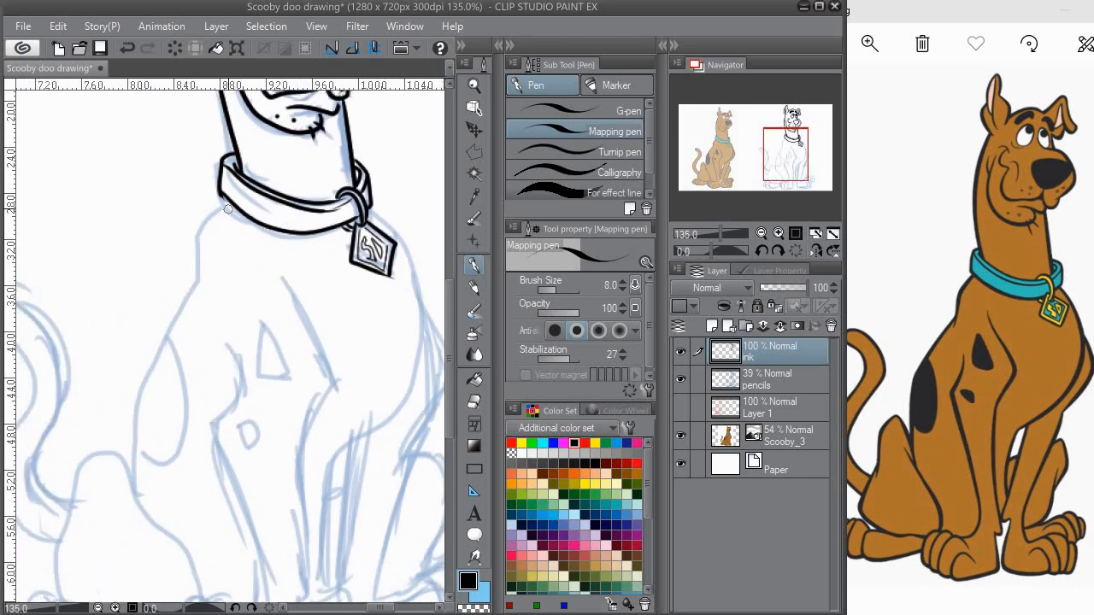
pyautogui.moveTo(225, 201); pyautogui.dragTo(201, 306)
pyautogui.moveTo(222, 264); pyautogui.dragTo(166, 196)
pyautogui.moveTo(365, 156)
pyautogui.mouseDown()
pyautogui.moveTo(309, 278)
pyautogui.moveTo(316, 218)
pyautogui.mouseUp()
pyautogui.moveTo(299, 264); pyautogui.dragTo(306, 213)
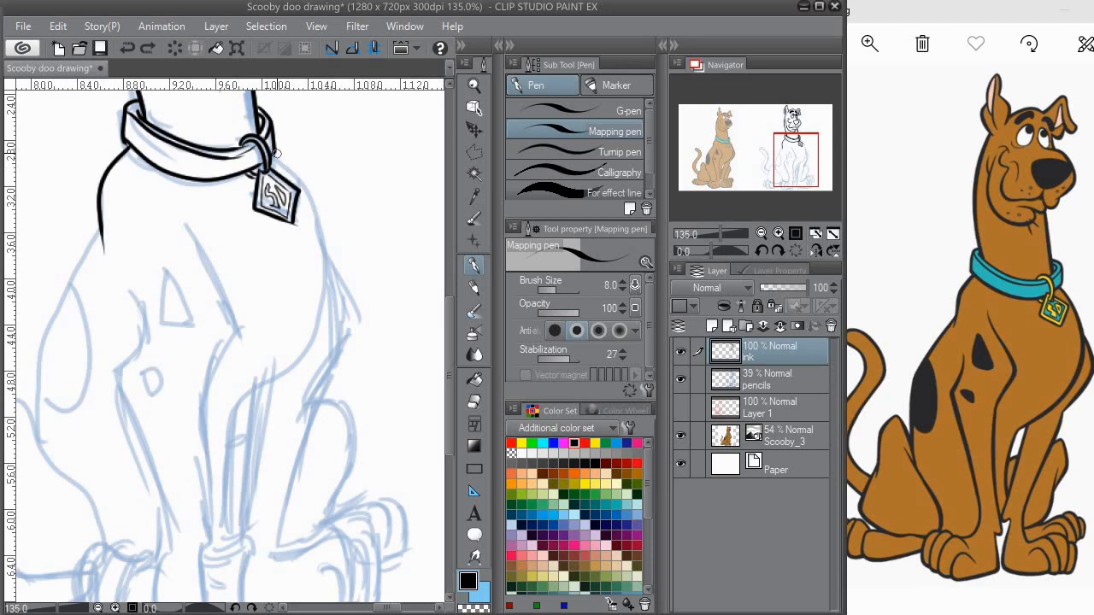
# Step: Ink the chest line curving from under the collar ring down to the top of the far front leg
pyautogui.moveTo(273, 152)
pyautogui.mouseDown()
pyautogui.moveTo(316, 274)
pyautogui.moveTo(282, 355)
pyautogui.moveTo(323, 292)
pyautogui.moveTo(240, 404)
pyautogui.mouseUp()
pyautogui.hotkey('ctrl', 'z')
pyautogui.moveTo(260, 392)
pyautogui.mouseDown()
pyautogui.moveTo(311, 277)
pyautogui.moveTo(282, 401)
pyautogui.moveTo(294, 346)
pyautogui.mouseUp()
pyautogui.hotkey('ctrl', 'z')
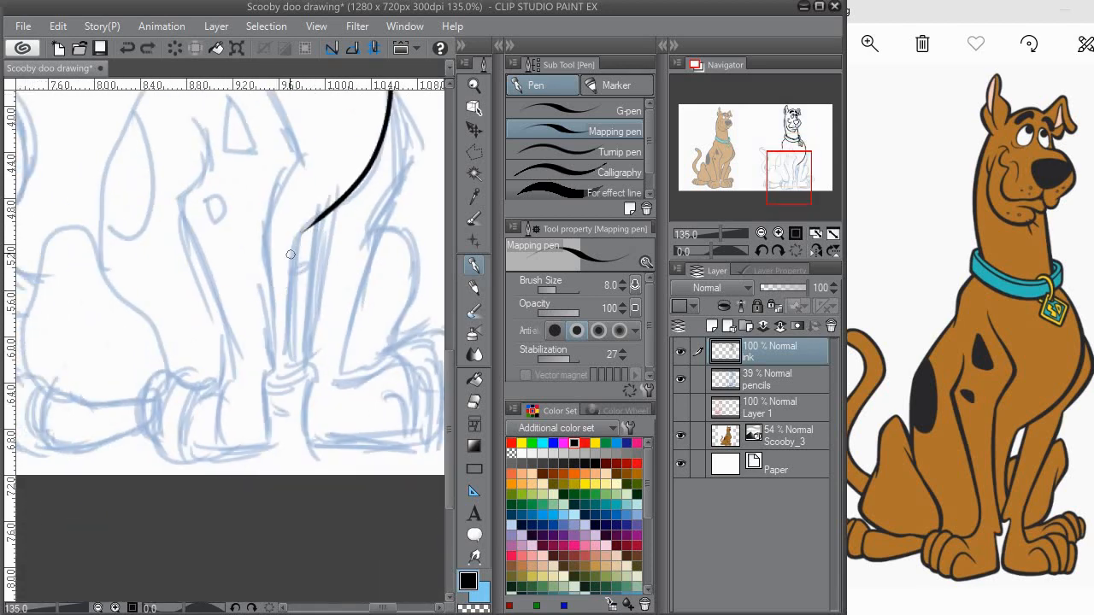
# Step: Ink the far front leg's inner line from the chest down to the paw, undoing the misplaced strokes
pyautogui.moveTo(313, 218); pyautogui.dragTo(291, 357)
pyautogui.moveTo(307, 295); pyautogui.dragTo(297, 306)
pyautogui.moveTo(305, 233)
pyautogui.mouseDown()
pyautogui.moveTo(282, 388)
pyautogui.moveTo(276, 320)
pyautogui.moveTo(278, 365)
pyautogui.moveTo(207, 511)
pyautogui.moveTo(199, 565)
pyautogui.mouseUp()
pyautogui.hotkey('ctrl', 'z')
pyautogui.moveTo(308, 177)
pyautogui.mouseDown()
pyautogui.moveTo(288, 325)
pyautogui.moveTo(325, 231)
pyautogui.moveTo(282, 402)
pyautogui.mouseUp()
pyautogui.hotkey('ctrl', 'z')
# Step: Ink the far front paw's heel, sole and rounded toes, undoing the strokes that miss the sketch
pyautogui.moveTo(325, 231)
pyautogui.mouseDown()
pyautogui.moveTo(282, 398)
pyautogui.moveTo(282, 254)
pyautogui.moveTo(233, 241)
pyautogui.moveTo(262, 271)
pyautogui.moveTo(237, 280)
pyautogui.moveTo(292, 304)
pyautogui.moveTo(291, 326)
pyautogui.mouseUp()
pyautogui.moveTo(262, 282)
pyautogui.mouseDown()
pyautogui.moveTo(211, 287)
pyautogui.moveTo(265, 273)
pyautogui.moveTo(287, 323)
pyautogui.mouseUp()
pyautogui.hotkey('ctrl', 'z')
pyautogui.moveTo(273, 270)
pyautogui.mouseDown()
pyautogui.moveTo(306, 310)
pyautogui.moveTo(295, 337)
pyautogui.moveTo(300, 292)
pyautogui.moveTo(285, 341)
pyautogui.moveTo(303, 298)
pyautogui.moveTo(307, 327)
pyautogui.moveTo(296, 280)
pyautogui.moveTo(310, 308)
pyautogui.moveTo(305, 334)
pyautogui.moveTo(283, 340)
pyautogui.moveTo(323, 325)
pyautogui.mouseUp()
pyautogui.press('e')
pyautogui.press('p')
pyautogui.moveTo(400, 302); pyautogui.dragTo(451, 273)
pyautogui.moveTo(368, 289)
pyautogui.mouseDown()
pyautogui.moveTo(285, 281)
pyautogui.moveTo(381, 286)
pyautogui.mouseUp()
pyautogui.hotkey('ctrl', 'z')
pyautogui.moveTo(279, 282)
pyautogui.mouseDown()
pyautogui.moveTo(380, 290)
pyautogui.moveTo(369, 291)
pyautogui.mouseUp()
pyautogui.hotkey('ctrl', 'z')
# Step: Ink the far front leg's outer line from the chest, and remove its lower part down to the paw
pyautogui.moveTo(370, 118)
pyautogui.mouseDown()
pyautogui.moveTo(274, 254)
pyautogui.moveTo(335, 271)
pyautogui.moveTo(361, 314)
pyautogui.mouseUp()
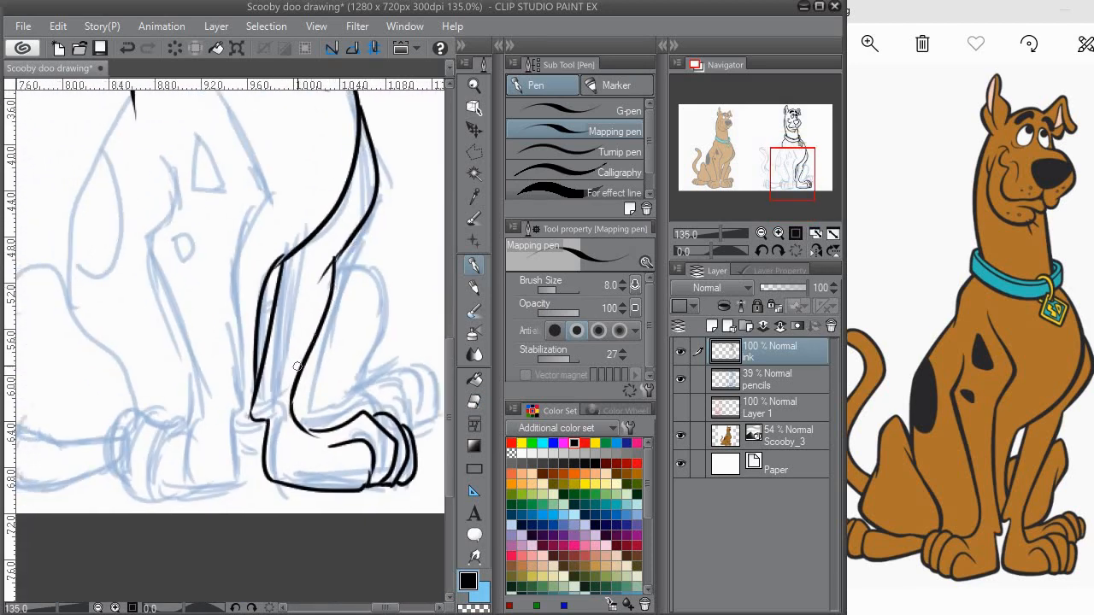
pyautogui.press('e')
pyautogui.moveTo(298, 363)
pyautogui.mouseDown()
pyautogui.moveTo(292, 393)
pyautogui.moveTo(307, 430)
pyautogui.mouseUp()
pyautogui.moveTo(297, 385)
pyautogui.mouseDown()
pyautogui.moveTo(335, 276)
pyautogui.moveTo(314, 259)
pyautogui.mouseUp()
pyautogui.moveTo(330, 289)
pyautogui.mouseDown()
pyautogui.moveTo(355, 231)
pyautogui.moveTo(301, 295)
pyautogui.moveTo(293, 373)
pyautogui.mouseUp()
pyautogui.press('p')
pyautogui.hotkey('ctrl', 'z')
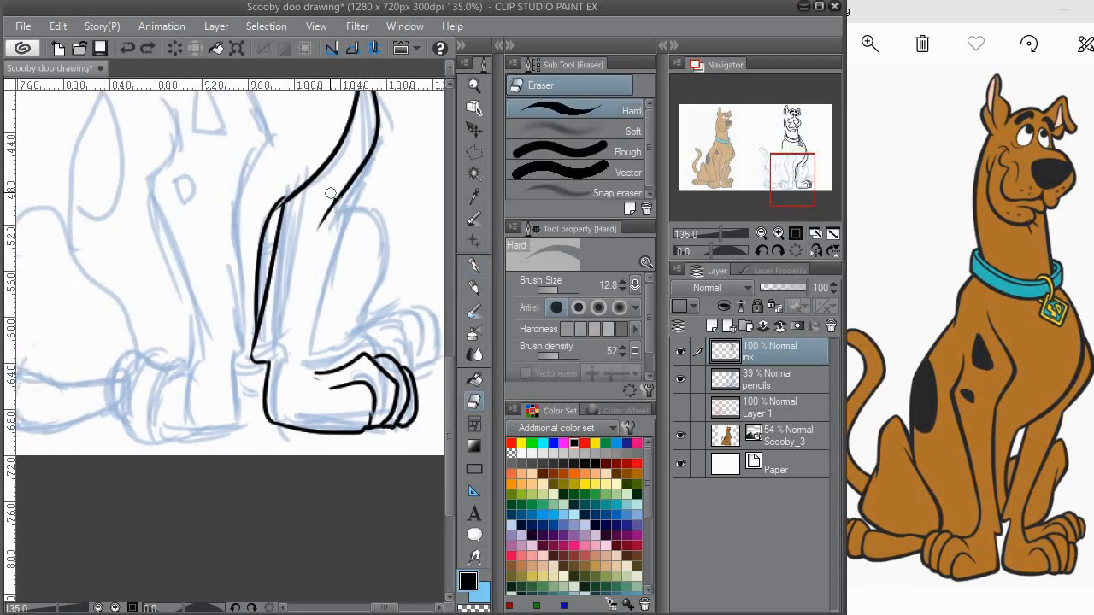
# Step: Re-ink the far front leg's lower outer line and ink the far hind leg and foot behind it
pyautogui.moveTo(326, 212)
pyautogui.mouseDown()
pyautogui.moveTo(295, 368)
pyautogui.moveTo(318, 382)
pyautogui.moveTo(354, 364)
pyautogui.mouseUp()
pyautogui.press('e')
pyautogui.click(480, 272)
pyautogui.moveTo(299, 337)
pyautogui.mouseDown()
pyautogui.moveTo(234, 369)
pyautogui.moveTo(239, 394)
pyautogui.mouseUp()
pyautogui.moveTo(220, 289); pyautogui.dragTo(203, 295)
pyautogui.moveTo(325, 272)
pyautogui.mouseDown()
pyautogui.moveTo(325, 322)
pyautogui.moveTo(300, 345)
pyautogui.mouseUp()
pyautogui.moveTo(300, 335)
pyautogui.mouseDown()
pyautogui.moveTo(303, 283)
pyautogui.moveTo(269, 365)
pyautogui.mouseUp()
pyautogui.moveTo(288, 300); pyautogui.dragTo(311, 263)
# Step: Ink the near front leg's inner line, heel and sole, and the paw's first toes, undoing misplaced strokes
pyautogui.moveTo(327, 228)
pyautogui.mouseDown()
pyautogui.moveTo(289, 319)
pyautogui.moveTo(258, 305)
pyautogui.moveTo(295, 307)
pyautogui.moveTo(331, 335)
pyautogui.moveTo(320, 342)
pyautogui.mouseUp()
pyautogui.hotkey('ctrl', 'z')
pyautogui.moveTo(154, 248)
pyautogui.mouseDown()
pyautogui.moveTo(259, 319)
pyautogui.moveTo(270, 295)
pyautogui.moveTo(276, 357)
pyautogui.moveTo(286, 326)
pyautogui.moveTo(324, 437)
pyautogui.mouseUp()
pyautogui.hotkey('ctrl', 'z')
pyautogui.moveTo(320, 427); pyautogui.dragTo(320, 377)
pyautogui.moveTo(306, 233); pyautogui.dragTo(325, 407)
pyautogui.moveTo(315, 427)
pyautogui.mouseDown()
pyautogui.moveTo(322, 323)
pyautogui.moveTo(326, 379)
pyautogui.moveTo(344, 364)
pyautogui.moveTo(274, 375)
pyautogui.moveTo(308, 348)
pyautogui.moveTo(260, 340)
pyautogui.moveTo(306, 320)
pyautogui.mouseUp()
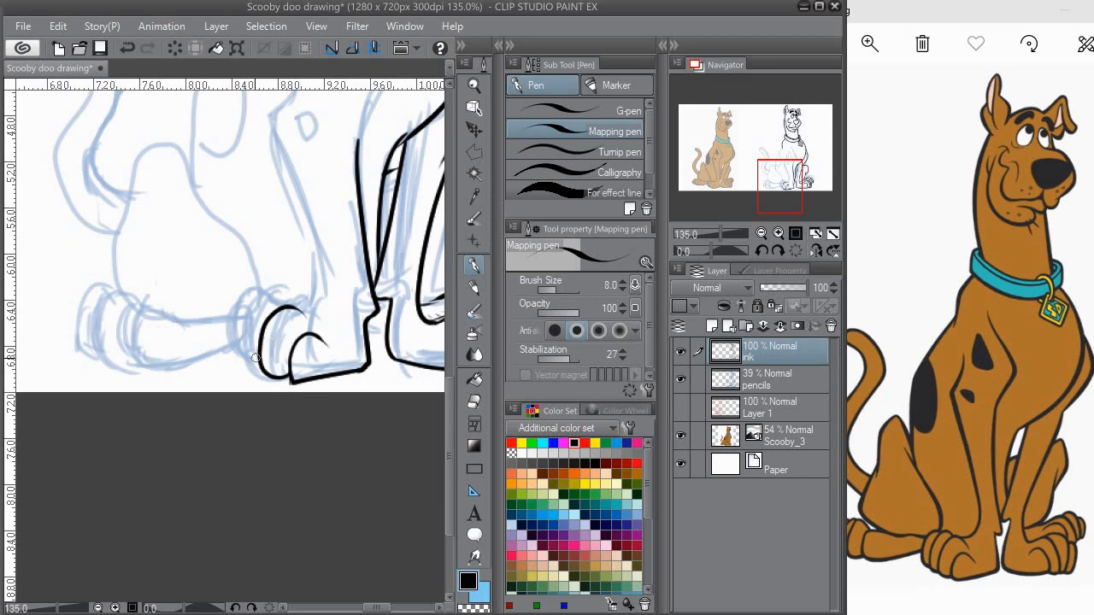
# Step: Ink the near front paw's outer toes and its upper edge up to the ankle
pyautogui.moveTo(258, 371); pyautogui.dragTo(264, 298)
pyautogui.moveTo(241, 365)
pyautogui.mouseDown()
pyautogui.moveTo(238, 323)
pyautogui.moveTo(262, 296)
pyautogui.mouseUp()
pyautogui.moveTo(262, 297)
pyautogui.mouseDown()
pyautogui.moveTo(237, 320)
pyautogui.moveTo(311, 314)
pyautogui.mouseUp()
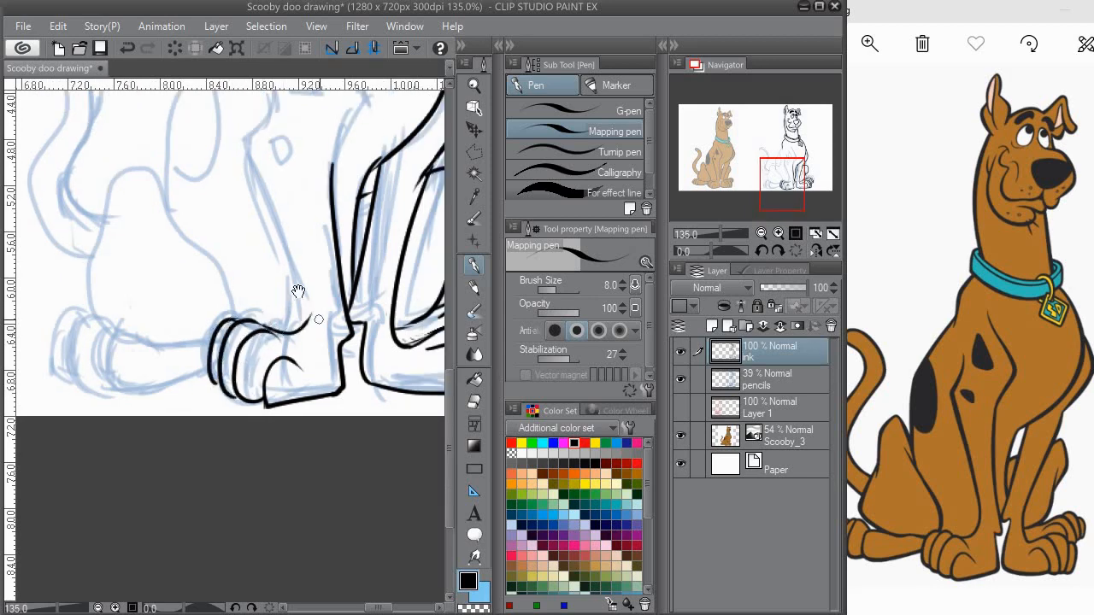
# Step: Ink the near front leg's outer line from elbow to paw and the shoulder line running into its inner edge
pyautogui.moveTo(290, 265); pyautogui.dragTo(252, 381)
pyautogui.moveTo(240, 258); pyautogui.dragTo(263, 331)
pyautogui.moveTo(245, 242); pyautogui.dragTo(301, 510)
pyautogui.moveTo(300, 504); pyautogui.dragTo(296, 436)
pyautogui.hotkey('ctrl', 'z')
pyautogui.moveTo(241, 180)
pyautogui.mouseDown()
pyautogui.moveTo(301, 438)
pyautogui.moveTo(278, 397)
pyautogui.mouseUp()
pyautogui.hotkey('ctrl', 'z')
pyautogui.moveTo(219, 144)
pyautogui.mouseDown()
pyautogui.moveTo(220, 258)
pyautogui.moveTo(266, 397)
pyautogui.mouseUp()
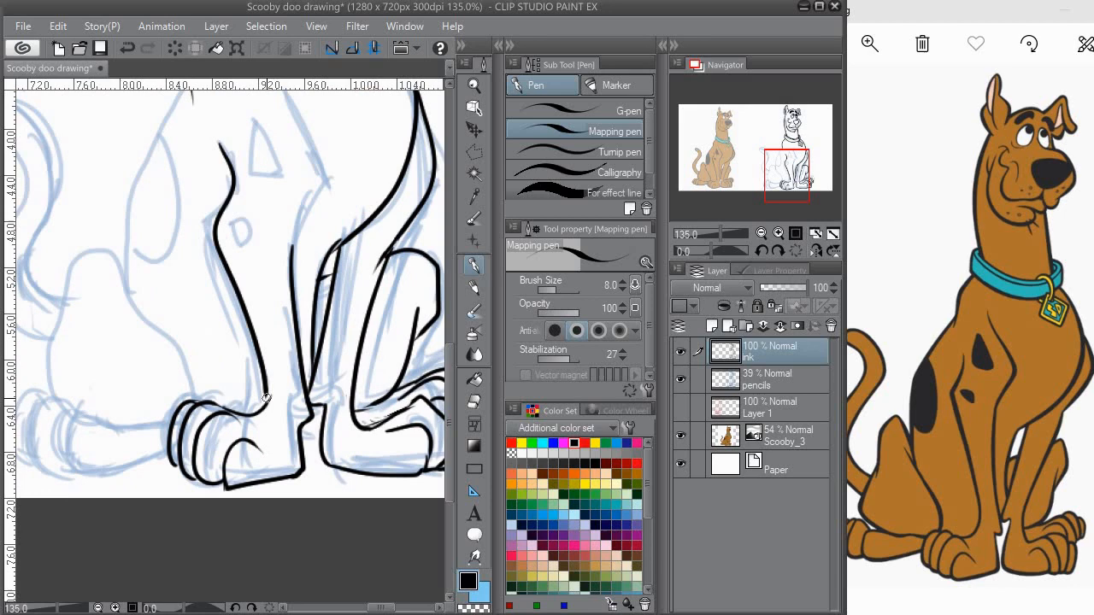
pyautogui.moveTo(284, 189)
pyautogui.mouseDown()
pyautogui.moveTo(292, 309)
pyautogui.moveTo(328, 293)
pyautogui.moveTo(299, 385)
pyautogui.mouseUp()
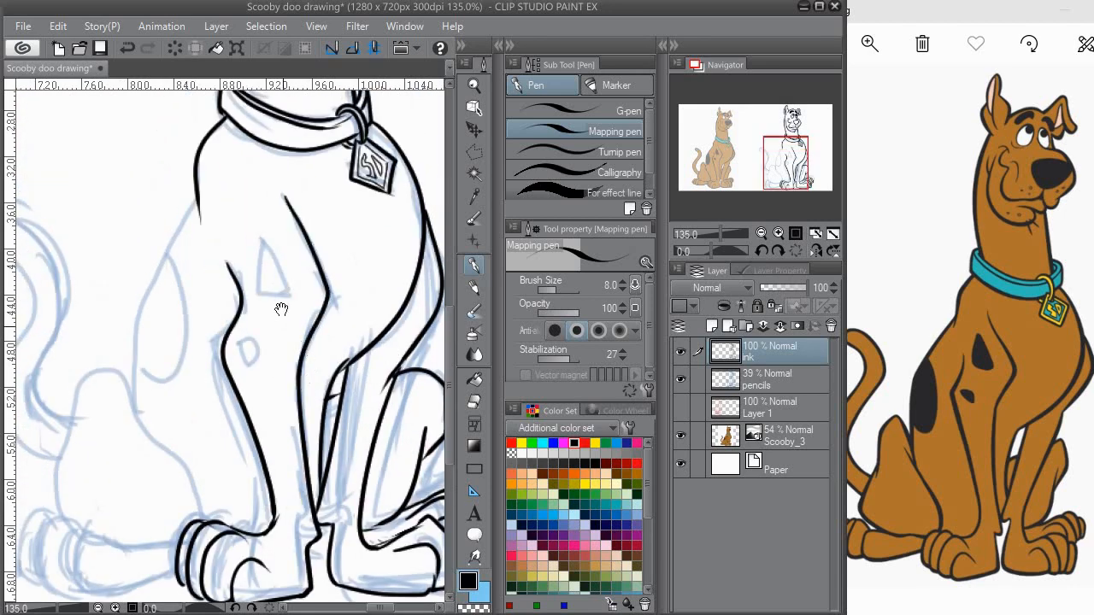
# Step: Ink the outlines of the teardrop spot on the shoulder and the small spot below it
pyautogui.moveTo(272, 296); pyautogui.dragTo(283, 313)
pyautogui.moveTo(272, 266)
pyautogui.mouseDown()
pyautogui.moveTo(270, 306)
pyautogui.moveTo(281, 267)
pyautogui.moveTo(270, 258)
pyautogui.mouseUp()
pyautogui.press('e')
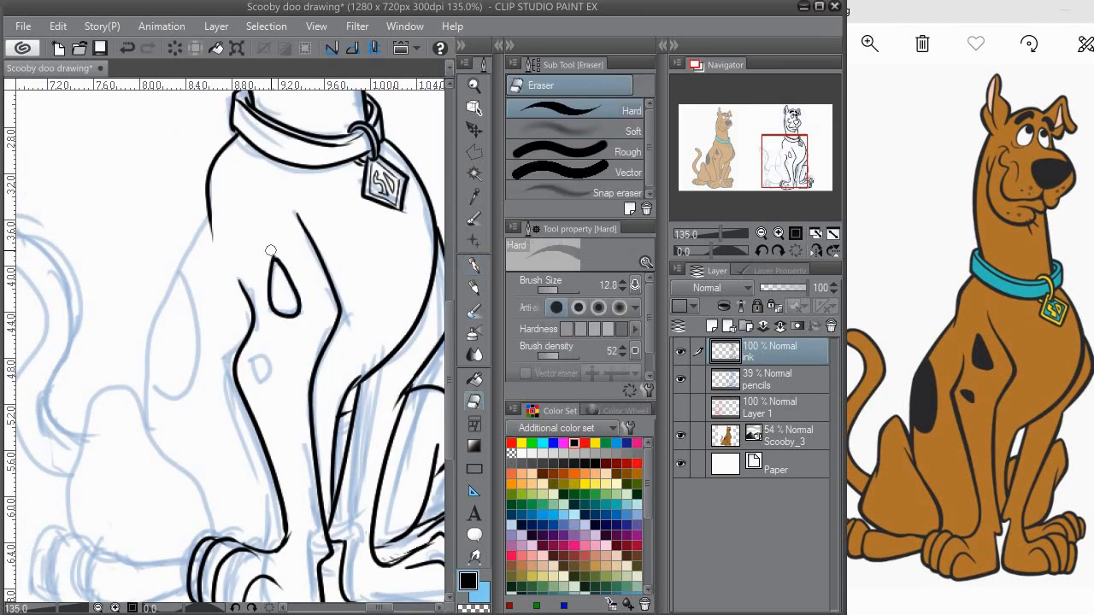
pyautogui.click(474, 266)
pyautogui.moveTo(257, 359)
pyautogui.mouseDown()
pyautogui.moveTo(279, 282)
pyautogui.moveTo(291, 306)
pyautogui.mouseUp()
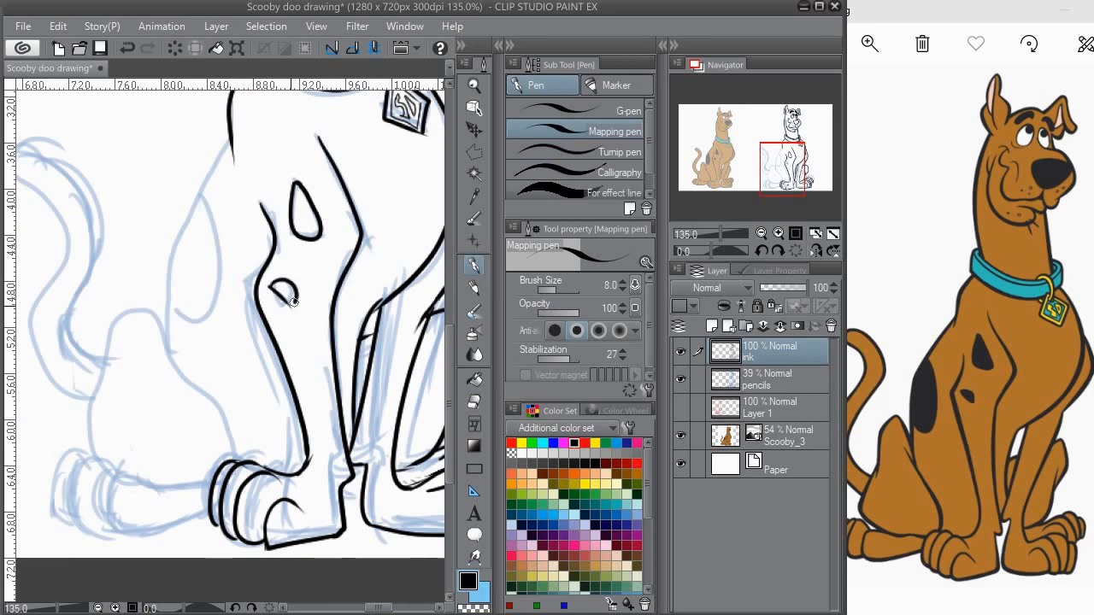
pyautogui.moveTo(242, 258); pyautogui.dragTo(299, 267)
# Step: Ink the back line from the shoulder down to the haunch and clean up where the strokes meet
pyautogui.moveTo(261, 209); pyautogui.dragTo(231, 325)
pyautogui.hotkey('ctrl', 'z')
pyautogui.moveTo(271, 249); pyautogui.dragTo(272, 283)
pyautogui.moveTo(292, 182)
pyautogui.mouseDown()
pyautogui.moveTo(246, 254)
pyautogui.moveTo(229, 409)
pyautogui.moveTo(225, 290)
pyautogui.moveTo(246, 307)
pyautogui.moveTo(239, 315)
pyautogui.moveTo(208, 257)
pyautogui.mouseUp()
pyautogui.press('e')
pyautogui.click(474, 266)
# Step: Ink the near haunch's rounded back, its underside and the thigh line down to the front paw
pyautogui.moveTo(147, 314)
pyautogui.mouseDown()
pyautogui.moveTo(152, 257)
pyautogui.moveTo(203, 273)
pyautogui.moveTo(224, 309)
pyautogui.moveTo(143, 303)
pyautogui.moveTo(202, 240)
pyautogui.mouseUp()
pyautogui.hotkey('ctrl', 'z')
pyautogui.moveTo(204, 291)
pyautogui.mouseDown()
pyautogui.moveTo(181, 278)
pyautogui.moveTo(246, 368)
pyautogui.mouseUp()
pyautogui.moveTo(122, 299)
pyautogui.mouseDown()
pyautogui.moveTo(180, 268)
pyautogui.moveTo(166, 325)
pyautogui.moveTo(223, 362)
pyautogui.mouseUp()
pyautogui.moveTo(216, 386)
pyautogui.mouseDown()
pyautogui.moveTo(201, 364)
pyautogui.moveTo(269, 343)
pyautogui.moveTo(210, 328)
pyautogui.moveTo(242, 304)
pyautogui.mouseUp()
pyautogui.press('e')
pyautogui.click(474, 265)
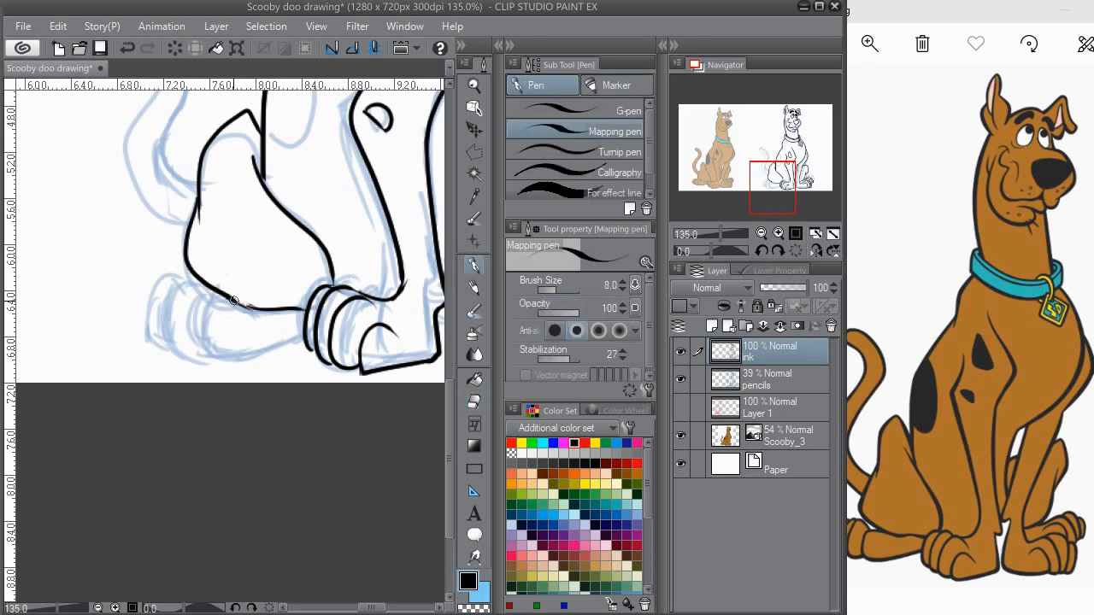
# Step: Erase the overlapping ink along the haunch's lower edge and return to the Mapping pen
pyautogui.press('e')
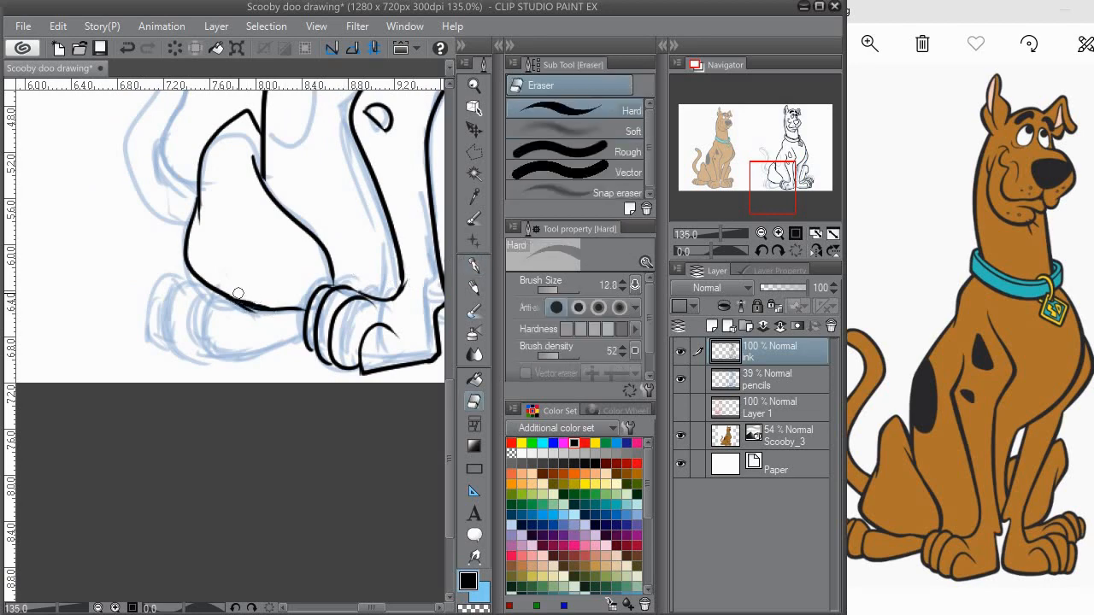
pyautogui.moveTo(240, 310)
pyautogui.mouseDown()
pyautogui.moveTo(260, 340)
pyautogui.moveTo(276, 328)
pyautogui.moveTo(306, 432)
pyautogui.mouseUp()
pyautogui.click(478, 268)
pyautogui.moveTo(266, 233); pyautogui.dragTo(146, 185)
# Step: Bring the Scooby_3.png reference window forward, move it clear of the layer controls, and return to the drawing
pyautogui.click(953, 314)
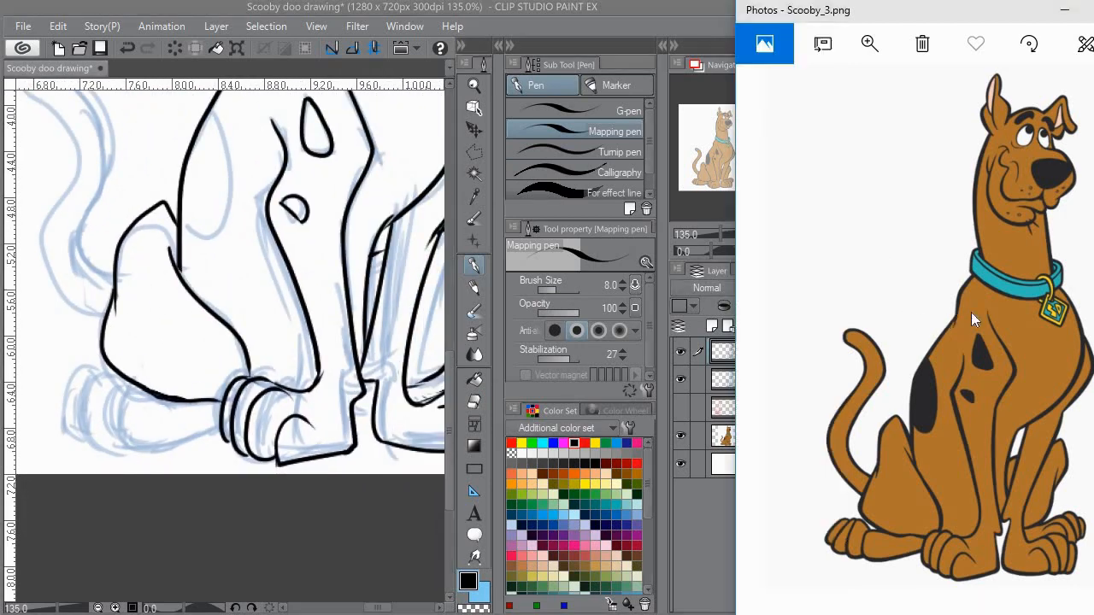
pyautogui.moveTo(954, 15); pyautogui.dragTo(999, 19)
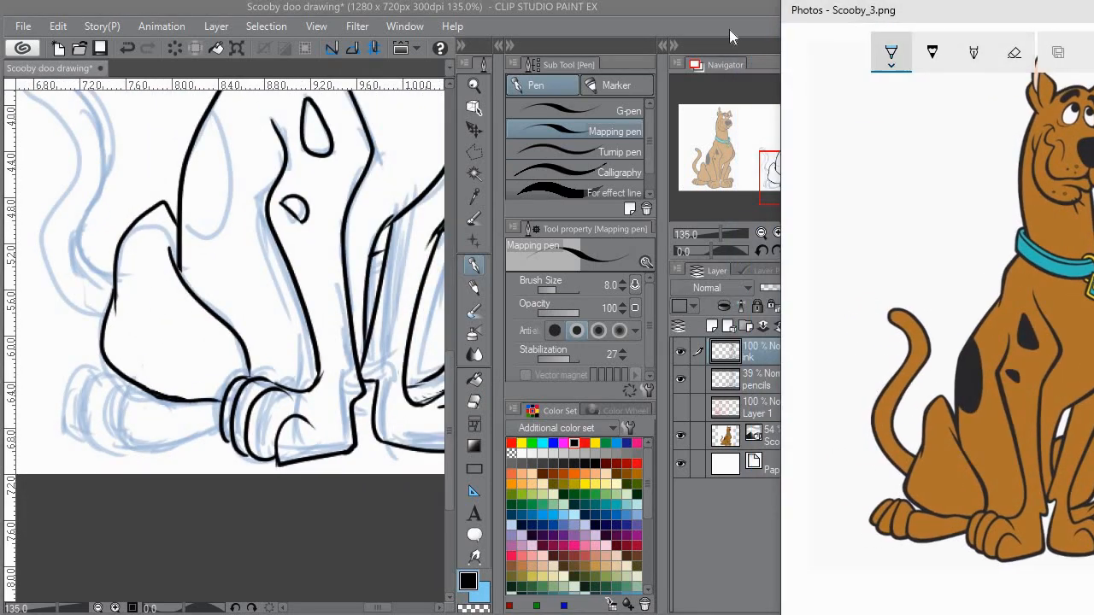
pyautogui.click(1088, 52)
pyautogui.click(172, 371)
# Step: Ink the near hind foot's top, sole and first toe curve below the haunch, undoing the misplaced strokes
pyautogui.moveTo(172, 373)
pyautogui.mouseDown()
pyautogui.moveTo(191, 305)
pyautogui.moveTo(139, 353)
pyautogui.moveTo(164, 360)
pyautogui.moveTo(138, 332)
pyautogui.moveTo(255, 346)
pyautogui.mouseUp()
pyautogui.hotkey('ctrl', 'z')
pyautogui.hotkey('ctrl', 'z')
pyautogui.moveTo(176, 330)
pyautogui.mouseDown()
pyautogui.moveTo(139, 371)
pyautogui.moveTo(244, 360)
pyautogui.mouseUp()
pyautogui.moveTo(156, 356); pyautogui.dragTo(168, 363)
pyautogui.press('e')
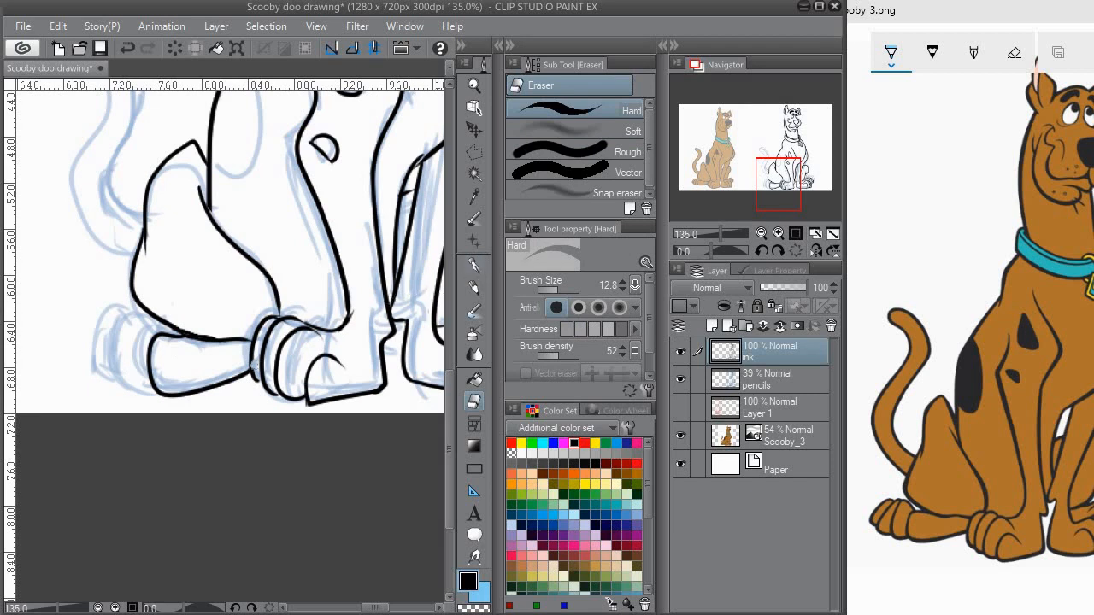
# Step: Ink the remaining rounded toes of the near hind foot
pyautogui.press('p')
pyautogui.moveTo(141, 349)
pyautogui.mouseDown()
pyautogui.moveTo(170, 336)
pyautogui.moveTo(153, 350)
pyautogui.moveTo(183, 378)
pyautogui.mouseUp()
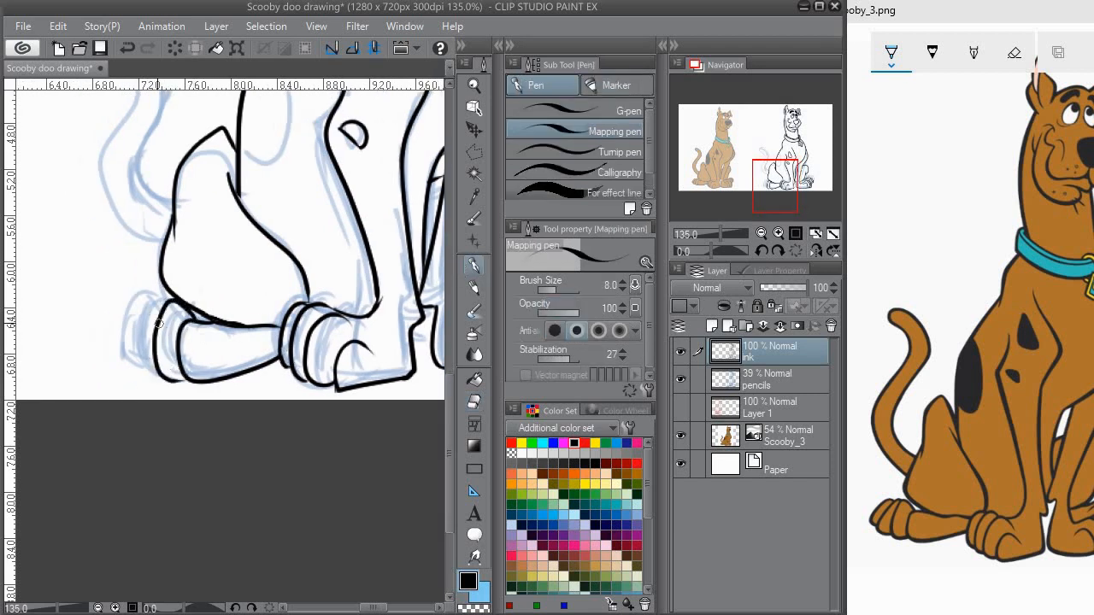
pyautogui.moveTo(158, 305)
pyautogui.mouseDown()
pyautogui.moveTo(150, 378)
pyautogui.moveTo(159, 307)
pyautogui.mouseUp()
pyautogui.moveTo(252, 232)
pyautogui.mouseDown()
pyautogui.moveTo(133, 314)
pyautogui.moveTo(99, 402)
pyautogui.mouseUp()
pyautogui.moveTo(124, 146)
pyautogui.mouseDown()
pyautogui.moveTo(203, 323)
pyautogui.moveTo(315, 211)
pyautogui.mouseUp()
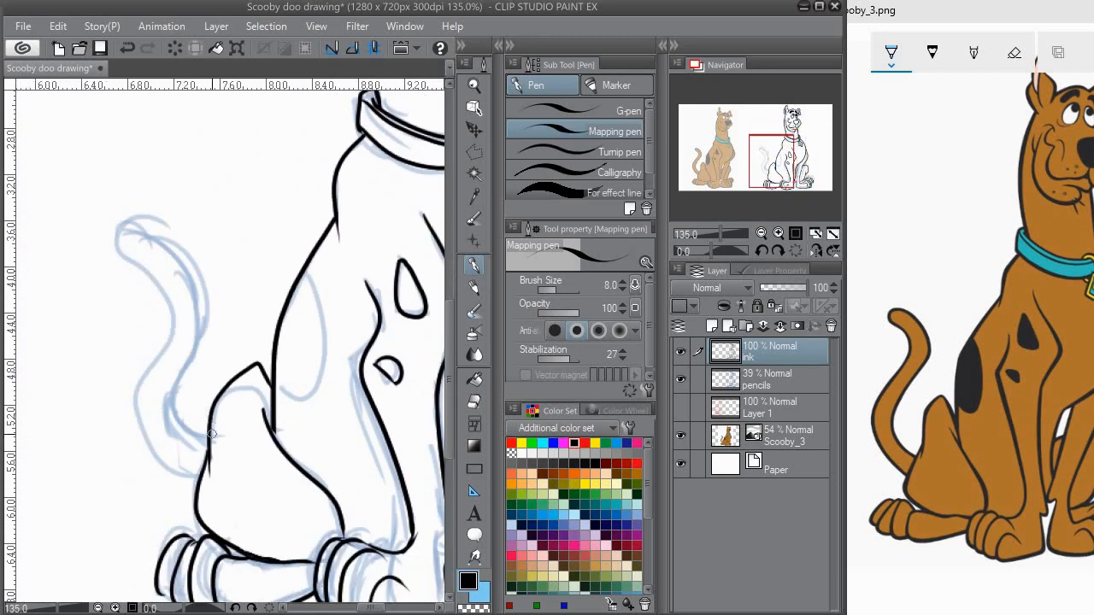
pyautogui.moveTo(202, 440)
pyautogui.mouseDown()
pyautogui.moveTo(176, 239)
pyautogui.moveTo(128, 250)
pyautogui.moveTo(160, 301)
pyautogui.mouseUp()
pyautogui.hotkey('ctrl', 'z')
pyautogui.moveTo(198, 433)
pyautogui.mouseDown()
pyautogui.moveTo(175, 244)
pyautogui.moveTo(143, 235)
pyautogui.moveTo(164, 417)
pyautogui.mouseUp()
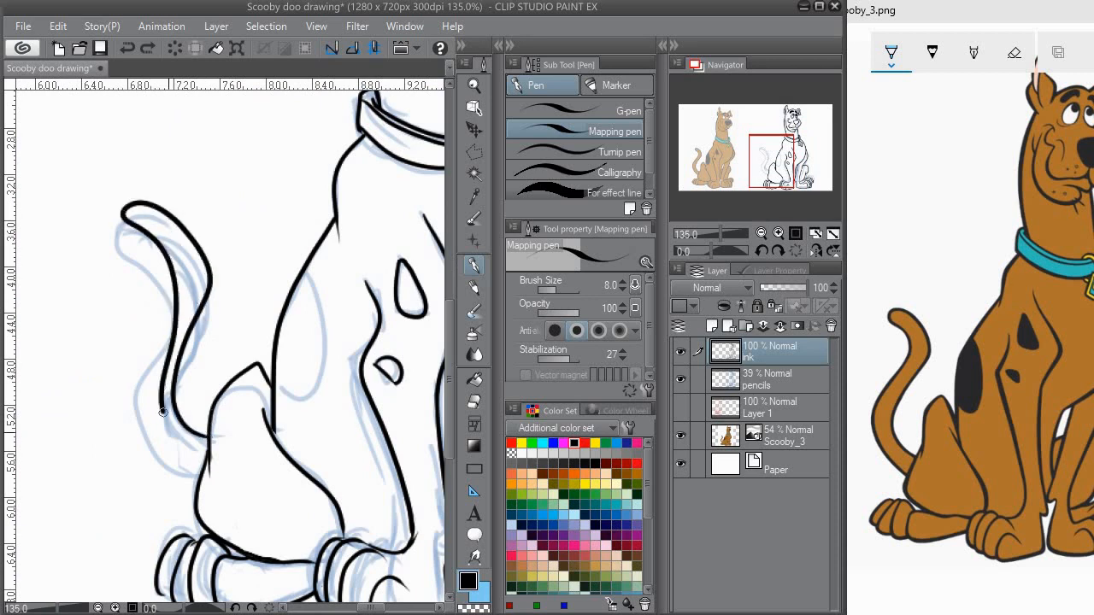
pyautogui.hotkey('ctrl', 'z')
pyautogui.moveTo(124, 213)
pyautogui.mouseDown()
pyautogui.moveTo(212, 430)
pyautogui.moveTo(194, 239)
pyautogui.moveTo(136, 213)
pyautogui.moveTo(155, 339)
pyautogui.moveTo(200, 453)
pyautogui.moveTo(210, 441)
pyautogui.moveTo(210, 311)
pyautogui.moveTo(118, 231)
pyautogui.moveTo(141, 377)
pyautogui.moveTo(199, 476)
pyautogui.mouseUp()
pyautogui.hotkey('ctrl', 'z')
pyautogui.hotkey('ctrl', 'z')
pyautogui.moveTo(192, 290)
pyautogui.mouseDown()
pyautogui.moveTo(189, 318)
pyautogui.moveTo(125, 324)
pyautogui.mouseUp()
pyautogui.scroll(-7, 193, 249)
pyautogui.moveTo(193, 249)
pyautogui.mouseDown()
pyautogui.moveTo(136, 362)
pyautogui.moveTo(176, 328)
pyautogui.moveTo(167, 288)
pyautogui.mouseUp()
pyautogui.scroll(2, 135, 363)
pyautogui.scroll(1, 165, 317)
pyautogui.hotkey('ctrl', 'z')
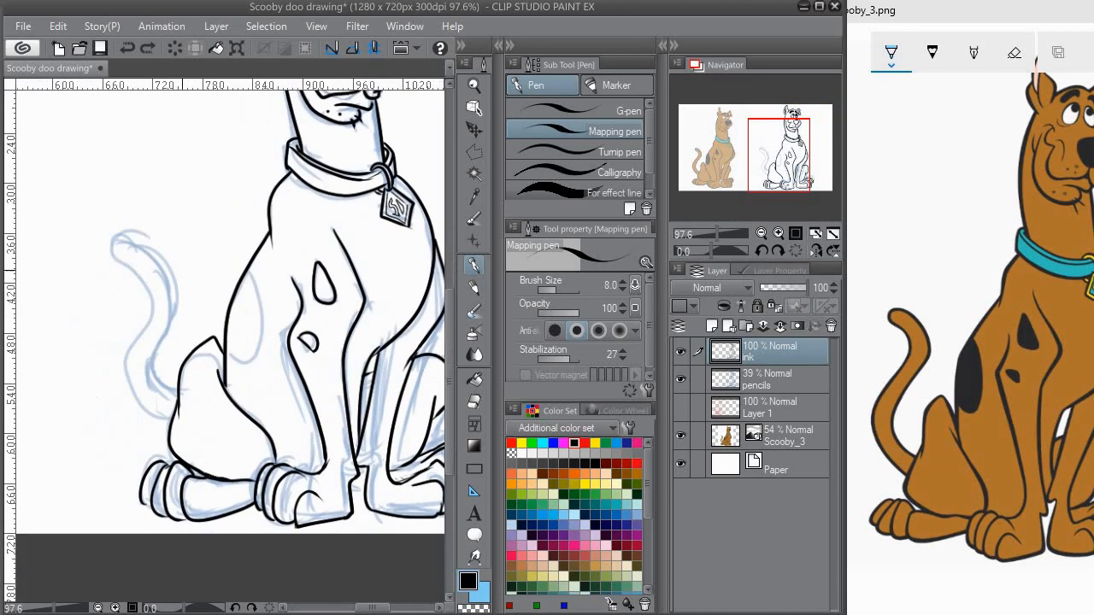
pyautogui.moveTo(162, 423); pyautogui.dragTo(112, 327)
pyautogui.hotkey('ctrl', 'z')
pyautogui.moveTo(167, 432)
pyautogui.mouseDown()
pyautogui.moveTo(113, 220)
pyautogui.moveTo(156, 315)
pyautogui.moveTo(104, 316)
pyautogui.moveTo(162, 209)
pyautogui.moveTo(175, 295)
pyautogui.mouseUp()
pyautogui.hotkey('ctrl', 'z')
pyautogui.hotkey('ctrl', 'z')
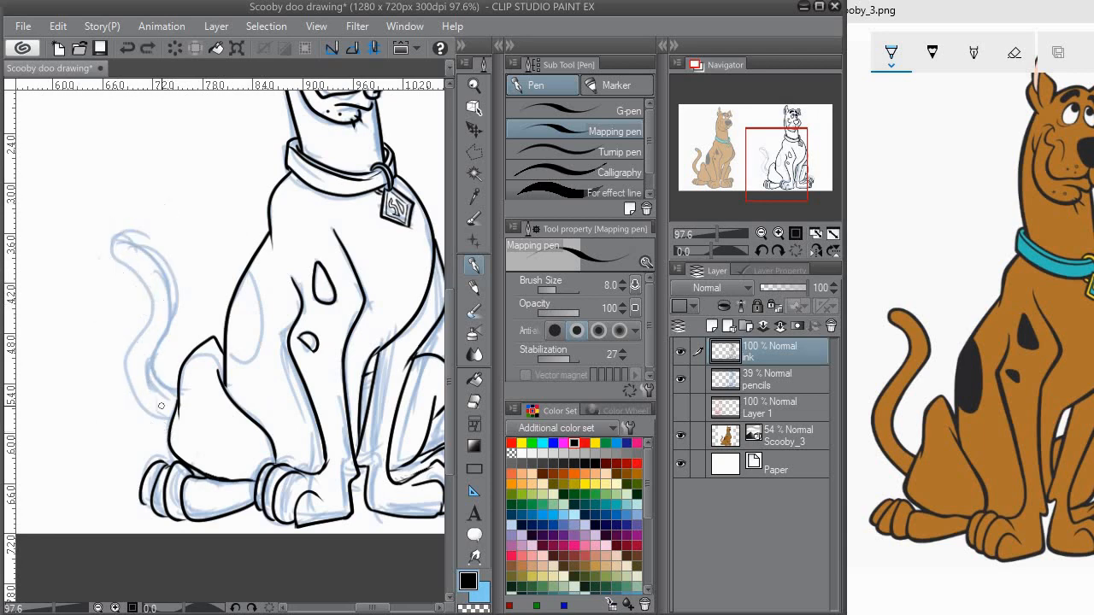
# Step: Ink both edges of the curved tail from the haunch upward and clean up where its strokes meet
pyautogui.moveTo(137, 409)
pyautogui.mouseDown()
pyautogui.moveTo(124, 229)
pyautogui.moveTo(168, 304)
pyautogui.moveTo(147, 400)
pyautogui.moveTo(176, 407)
pyautogui.mouseUp()
pyautogui.moveTo(209, 272)
pyautogui.mouseDown()
pyautogui.moveTo(213, 331)
pyautogui.moveTo(185, 309)
pyautogui.mouseUp()
pyautogui.press('e')
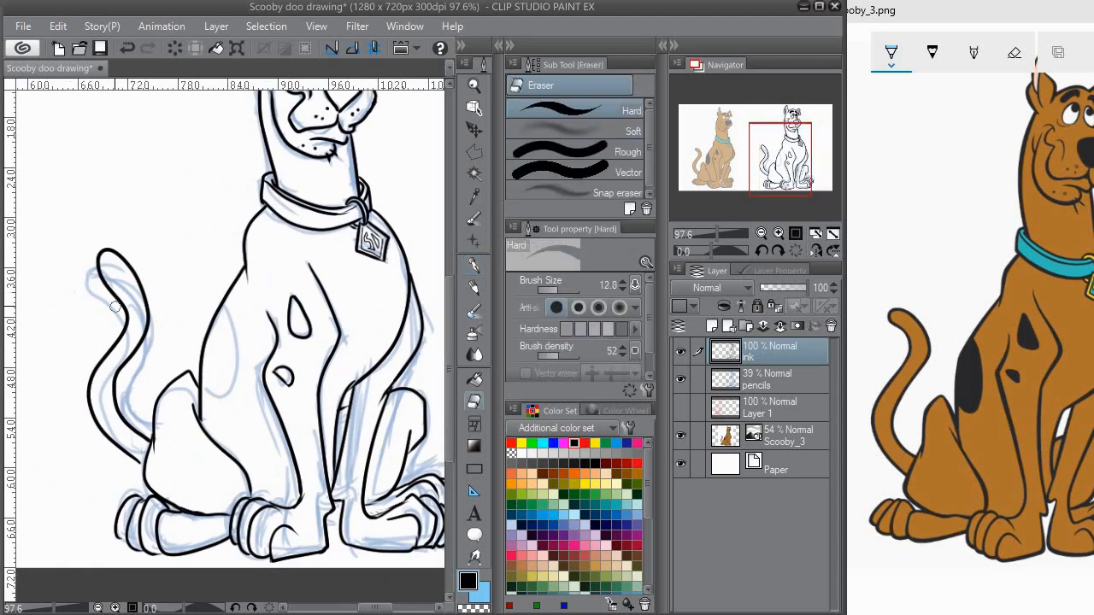
pyautogui.moveTo(103, 251)
pyautogui.mouseDown()
pyautogui.moveTo(104, 282)
pyautogui.moveTo(147, 303)
pyautogui.moveTo(221, 289)
pyautogui.mouseUp()
pyautogui.click(474, 266)
# Step: Undo the tail's upper strokes and re-ink its outer edge and rounded tip to join the lower curve
pyautogui.moveTo(132, 264)
pyautogui.mouseDown()
pyautogui.moveTo(182, 313)
pyautogui.moveTo(151, 279)
pyautogui.moveTo(177, 336)
pyautogui.moveTo(173, 296)
pyautogui.moveTo(182, 320)
pyautogui.mouseUp()
pyautogui.hotkey('ctrl', 'z')
pyautogui.hotkey('ctrl', 'z')
pyautogui.hotkey('ctrl', 'z')
pyautogui.hotkey('ctrl', 'z')
pyautogui.moveTo(140, 286)
pyautogui.mouseDown()
pyautogui.moveTo(162, 291)
pyautogui.moveTo(145, 298)
pyautogui.mouseUp()
pyautogui.hotkey('ctrl', 'z')
pyautogui.hotkey('ctrl', 'z')
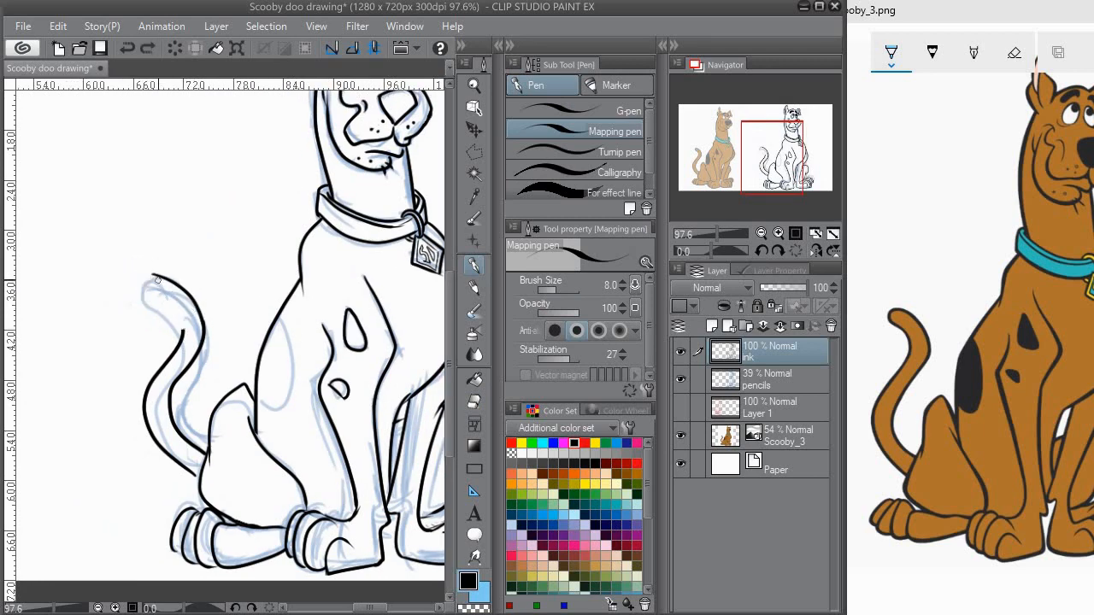
pyautogui.hotkey('ctrl', 'z')
pyautogui.hotkey('ctrl', 'z')
pyautogui.moveTo(147, 302); pyautogui.dragTo(181, 333)
pyautogui.hotkey('ctrl', 'z')
pyautogui.press('e')
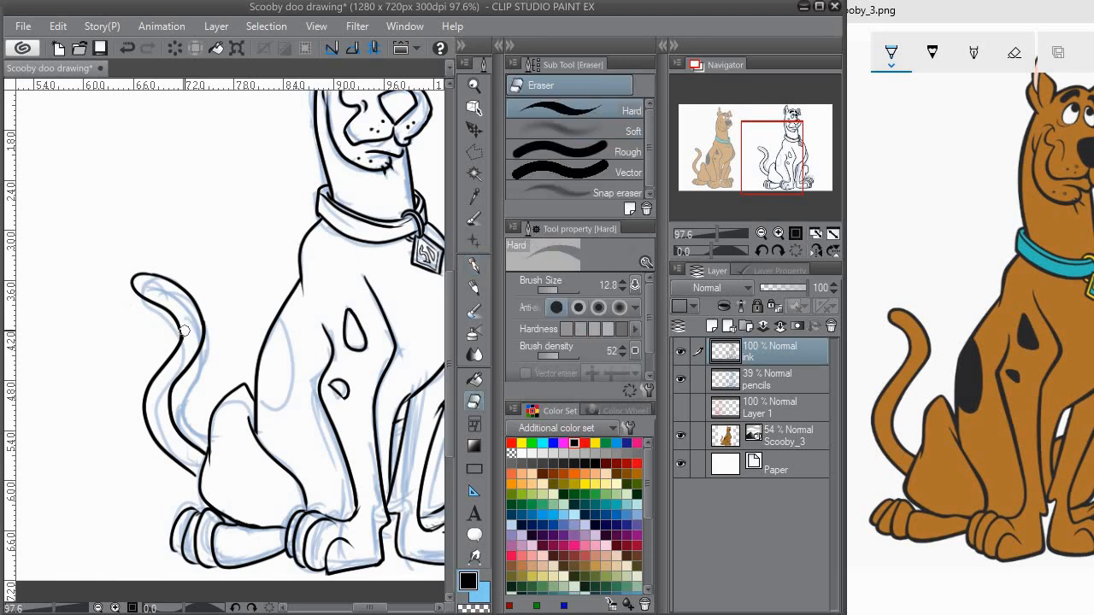
pyautogui.click(468, 266)
# Step: Hide the pencils layer to show the clean line art of the whole dog
pyautogui.scroll(-4, 178, 330)
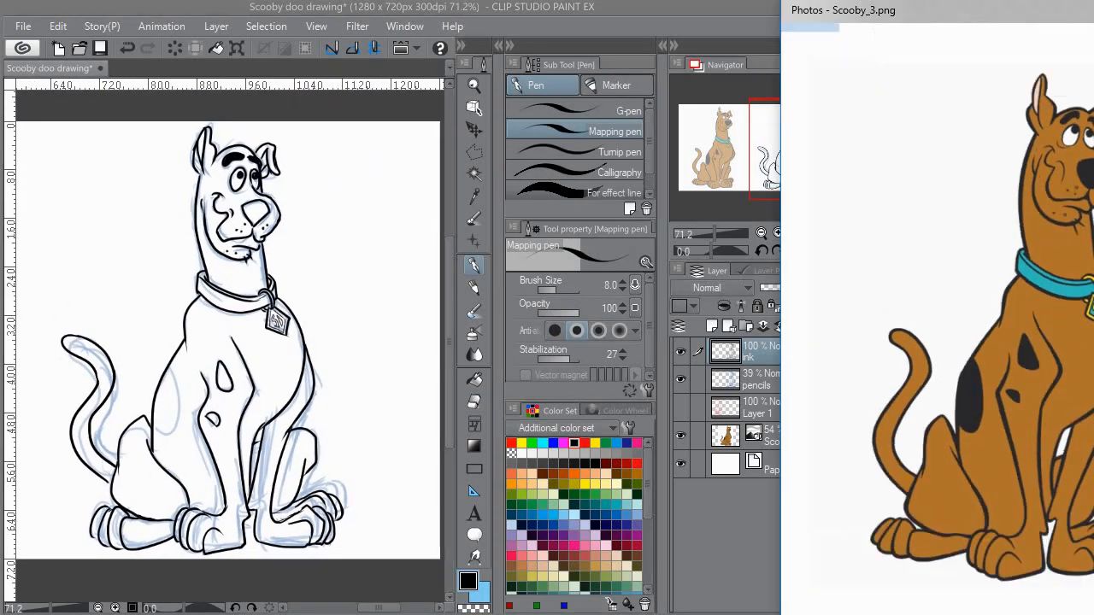
pyautogui.scroll(-1, 300, 262)
pyautogui.click(759, 392)
pyautogui.click(680, 379)
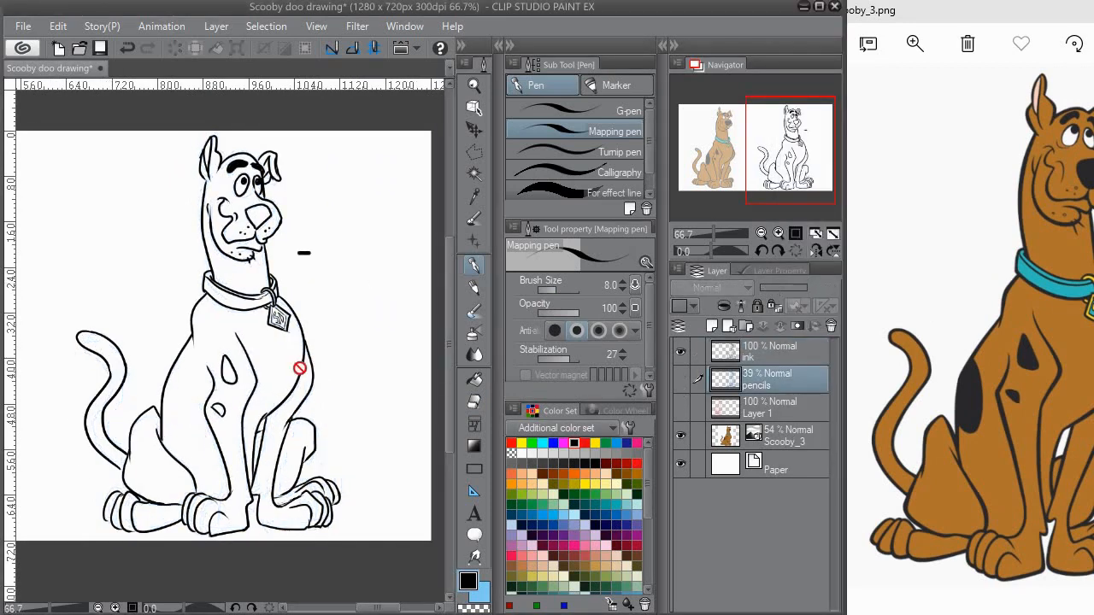
pyautogui.scroll(-3, 317, 379)
pyautogui.scroll(1, 339, 349)
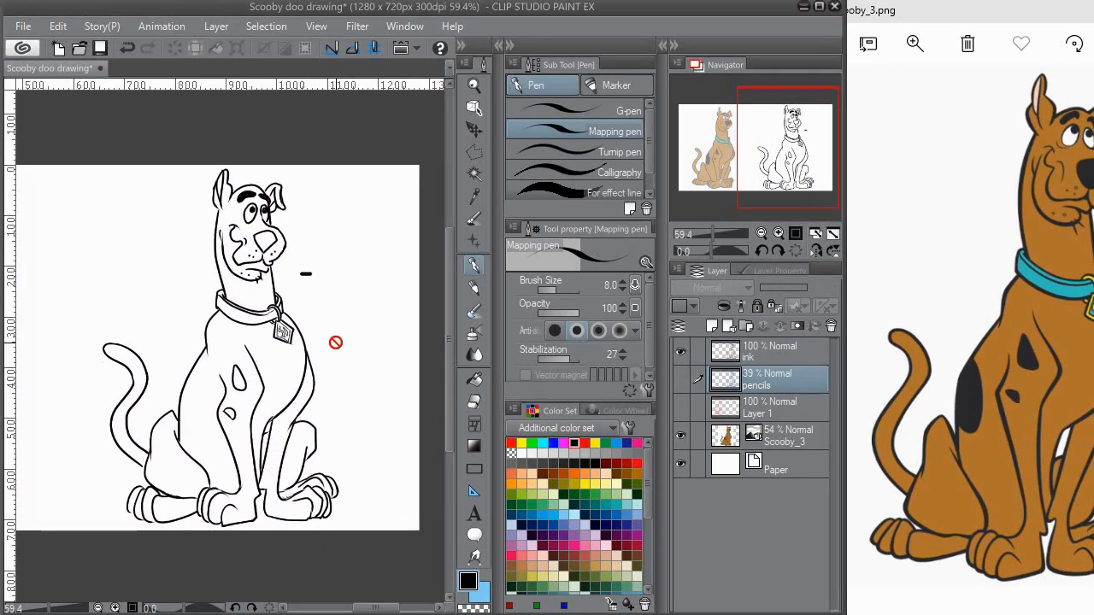
# Step: Fill the nose solid black on the ink layer with the Opaque watercolor brush
pyautogui.press('e')
pyautogui.press('w')
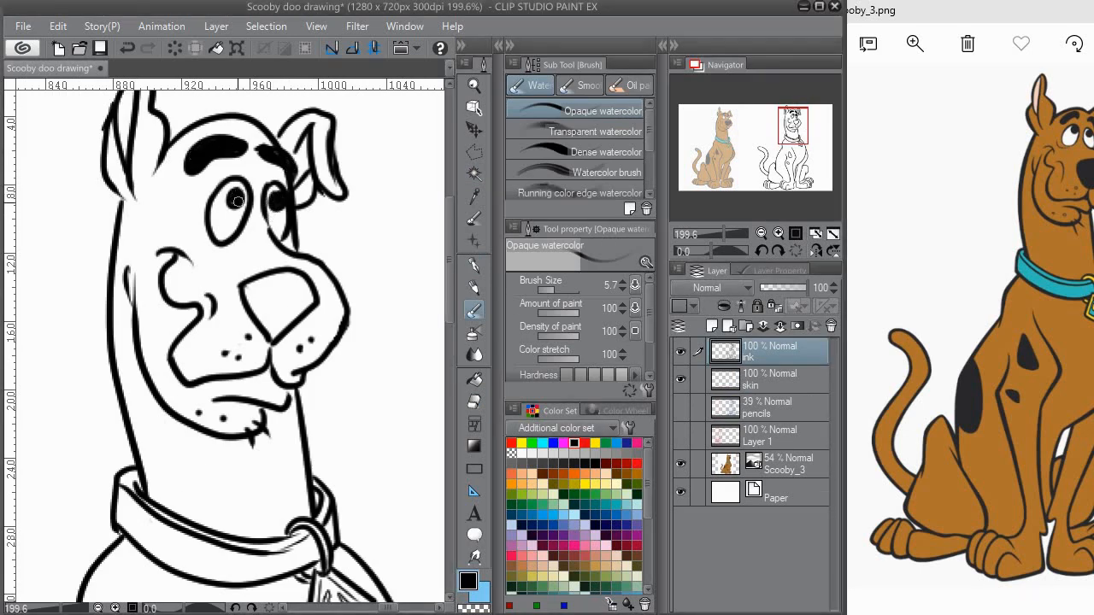
pyautogui.scroll(-2, 241, 198)
pyautogui.moveTo(246, 207)
pyautogui.mouseDown()
pyautogui.moveTo(265, 254)
pyautogui.moveTo(295, 224)
pyautogui.moveTo(265, 240)
pyautogui.moveTo(255, 233)
pyautogui.moveTo(278, 205)
pyautogui.moveTo(256, 214)
pyautogui.moveTo(282, 224)
pyautogui.moveTo(273, 196)
pyautogui.moveTo(305, 218)
pyautogui.mouseUp()
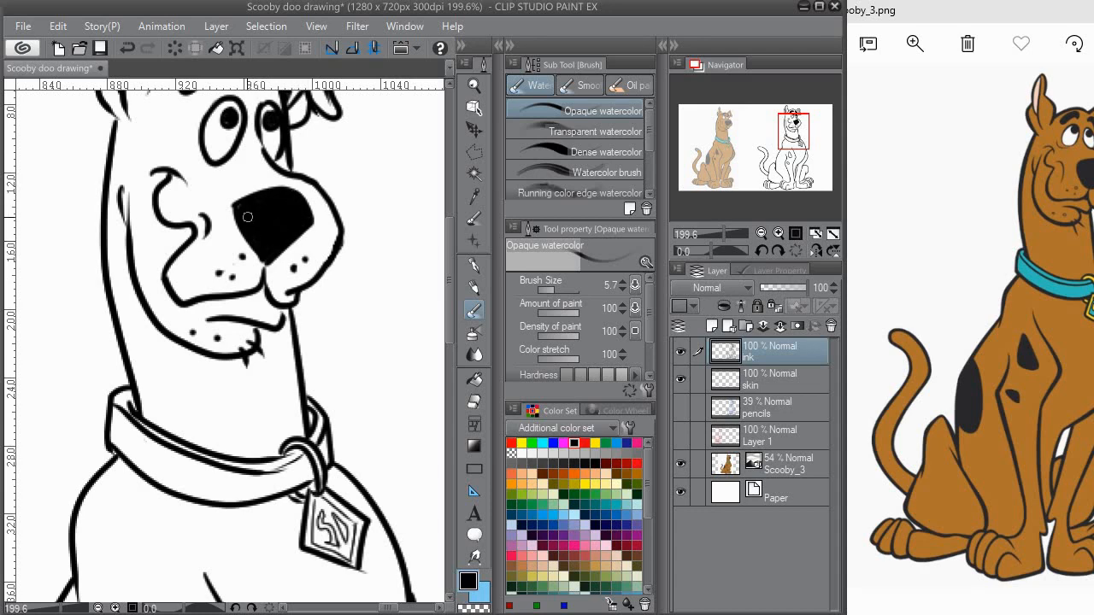
# Step: Fill the two spots on the chest and shoulder solid black on the ink layer
pyautogui.moveTo(249, 234); pyautogui.dragTo(224, 330)
pyautogui.moveTo(92, 552)
pyautogui.mouseDown()
pyautogui.moveTo(225, 140)
pyautogui.moveTo(197, 26)
pyautogui.mouseUp()
pyautogui.moveTo(259, 232)
pyautogui.mouseDown()
pyautogui.moveTo(254, 246)
pyautogui.moveTo(259, 213)
pyautogui.moveTo(283, 277)
pyautogui.mouseUp()
pyautogui.scroll(-3, 287, 274)
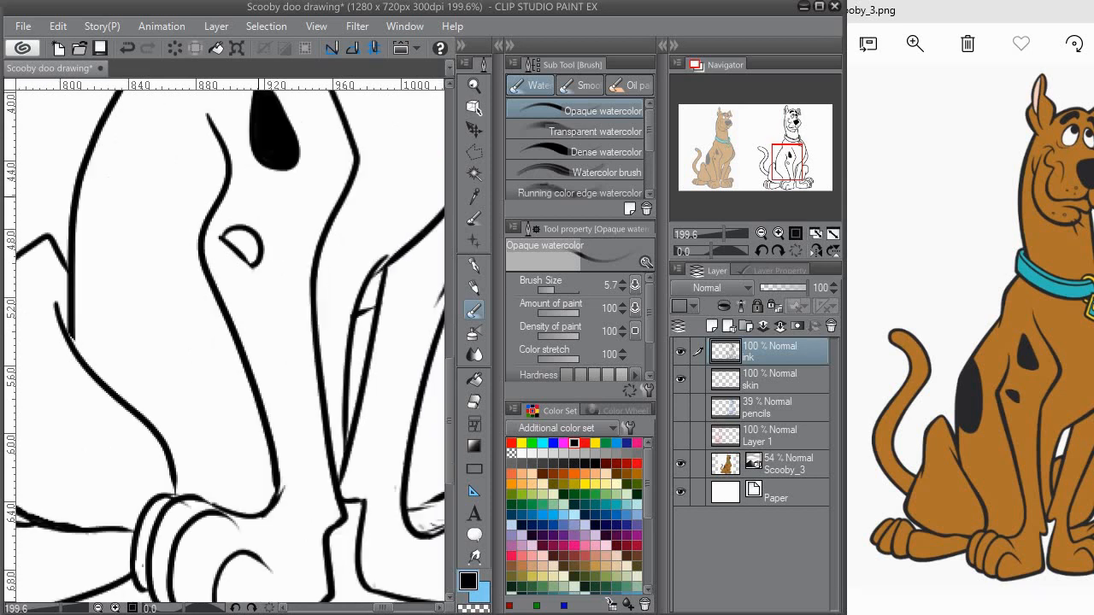
pyautogui.moveTo(227, 236)
pyautogui.mouseDown()
pyautogui.moveTo(244, 239)
pyautogui.moveTo(255, 260)
pyautogui.mouseUp()
# Step: Close the outline of the large spot on the back and fill it solid black with the Fill tool
pyautogui.moveTo(262, 315); pyautogui.dragTo(445, 491)
pyautogui.moveTo(202, 242); pyautogui.dragTo(106, 176)
pyautogui.moveTo(177, 354)
pyautogui.mouseDown()
pyautogui.moveTo(236, 310)
pyautogui.moveTo(215, 219)
pyautogui.mouseUp()
pyautogui.hotkey('ctrl', 'z')
pyautogui.moveTo(172, 345)
pyautogui.mouseDown()
pyautogui.moveTo(211, 211)
pyautogui.moveTo(224, 351)
pyautogui.moveTo(155, 345)
pyautogui.mouseUp()
pyautogui.hotkey('ctrl', 'z')
pyautogui.press('e')
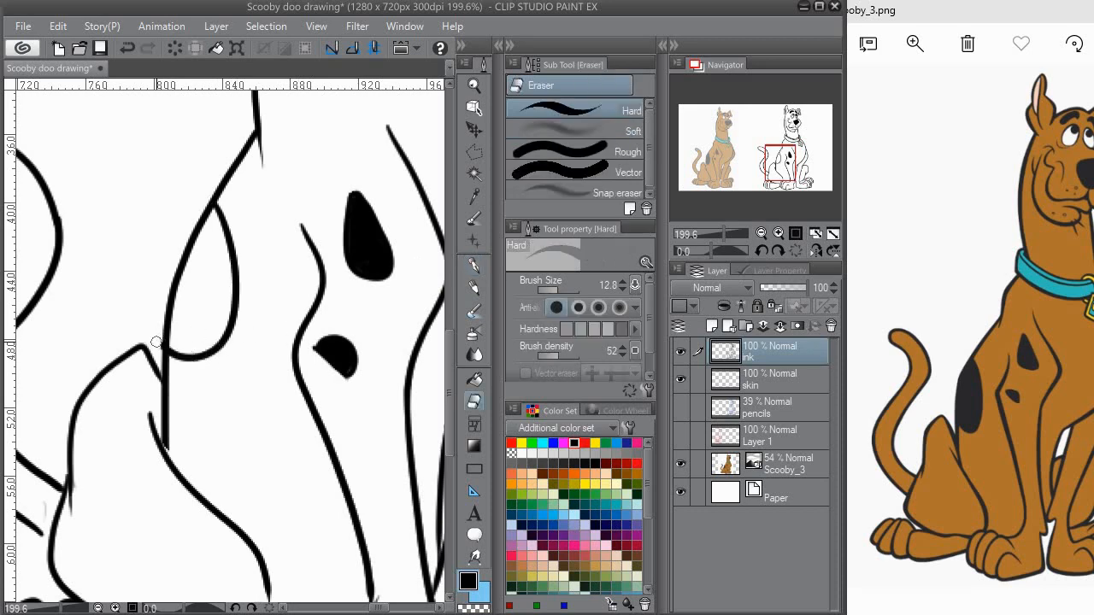
pyautogui.press('g')
pyautogui.click(213, 286)
pyautogui.press('b')
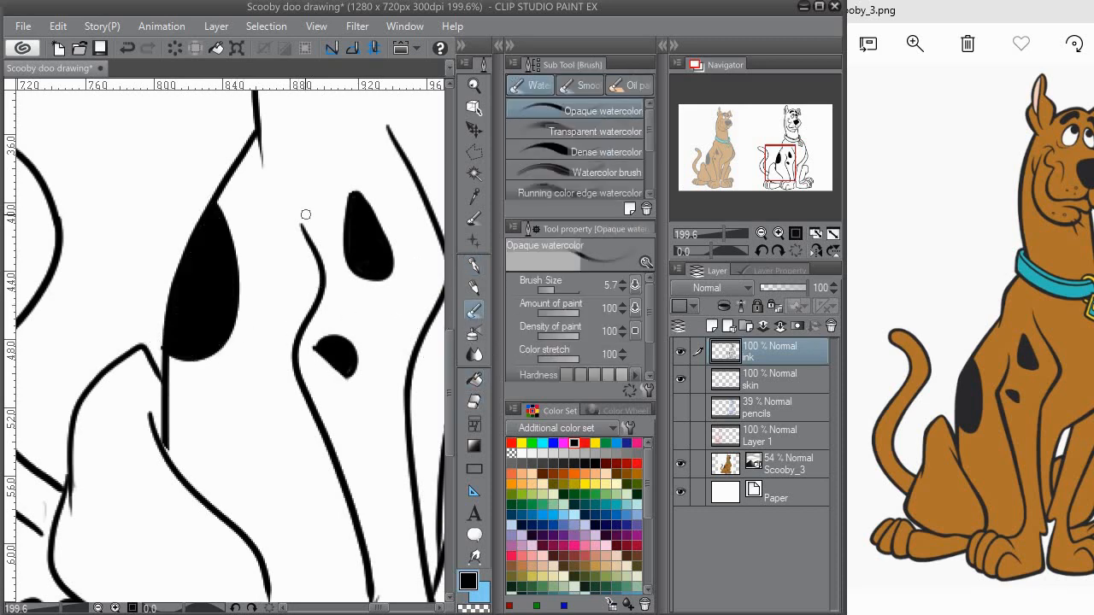
pyautogui.scroll(-5, 271, 238)
pyautogui.moveTo(291, 235); pyautogui.dragTo(226, 354)
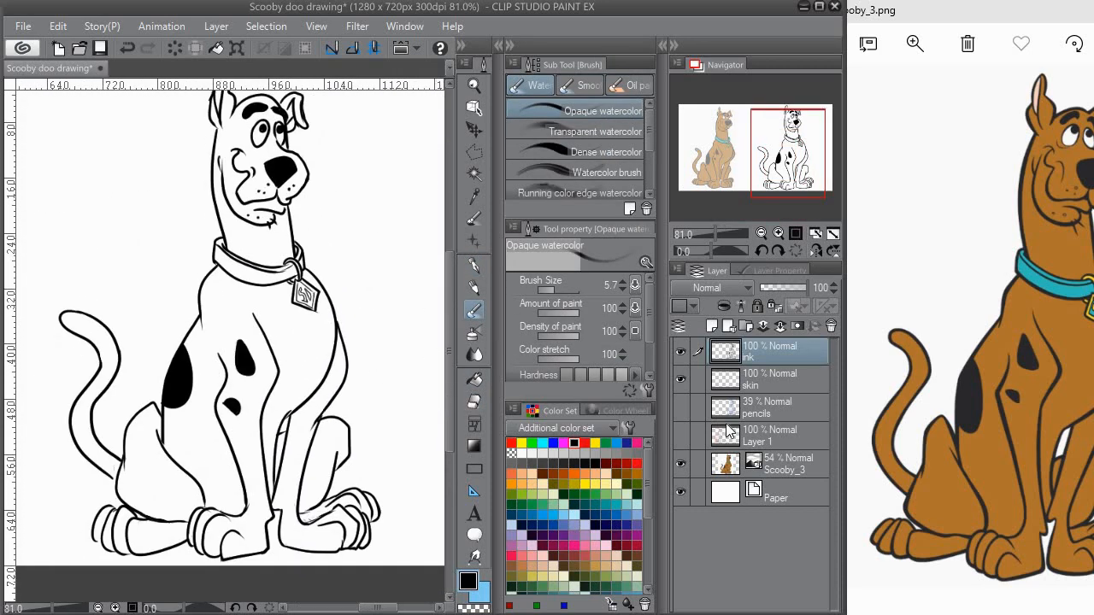
# Step: Select the skin layer and set a brown of H 33, S 92, V 60 for the Fill tool
pyautogui.click(778, 386)
pyautogui.click(638, 470)
pyautogui.click(613, 410)
pyautogui.click(557, 411)
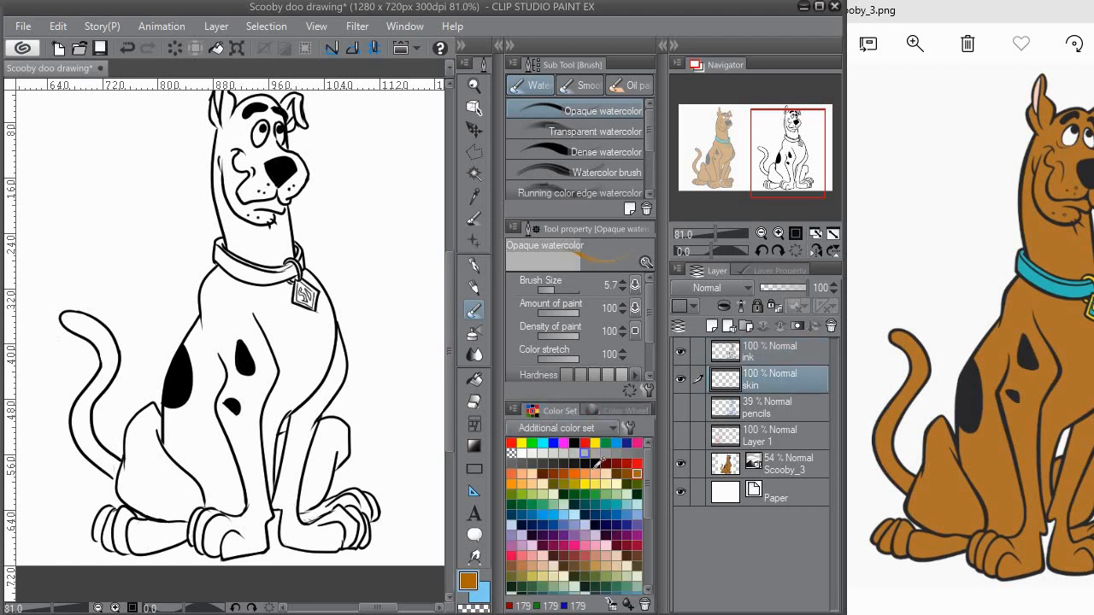
pyautogui.click(564, 470)
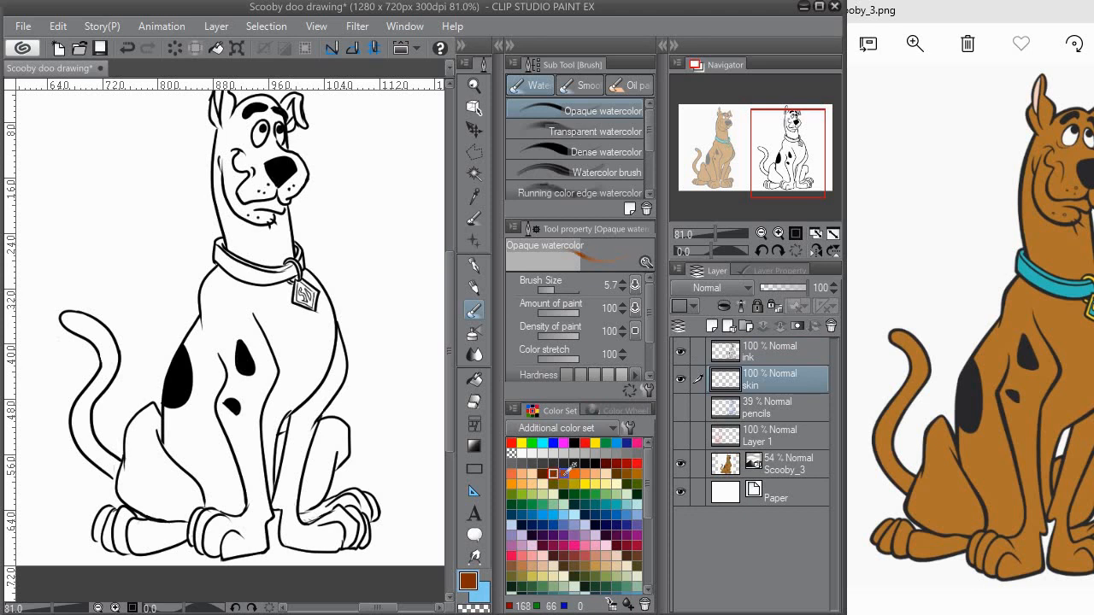
pyautogui.click(617, 410)
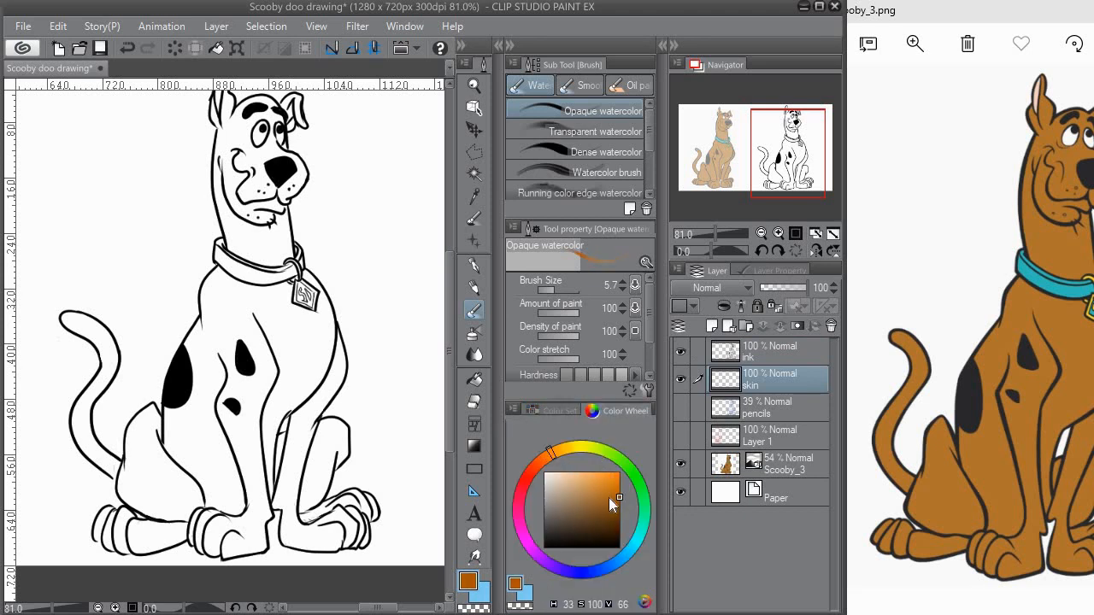
pyautogui.press('g')
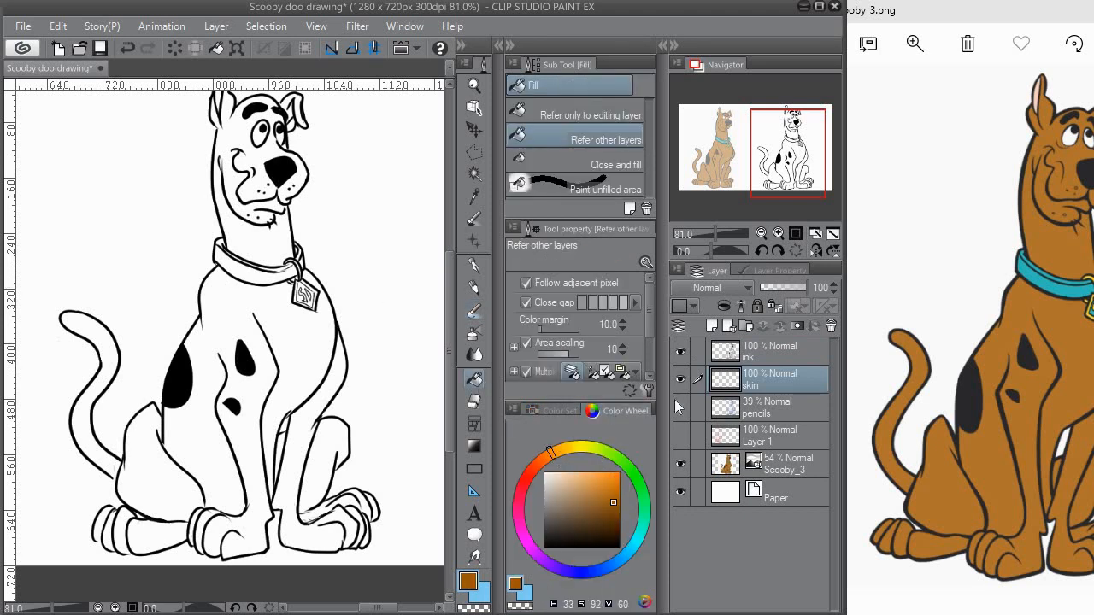
# Step: Fill the torso, front legs and all toes of the front and far hind paws with brown on the skin layer
pyautogui.click(295, 331)
pyautogui.click(268, 382)
pyautogui.click(305, 464)
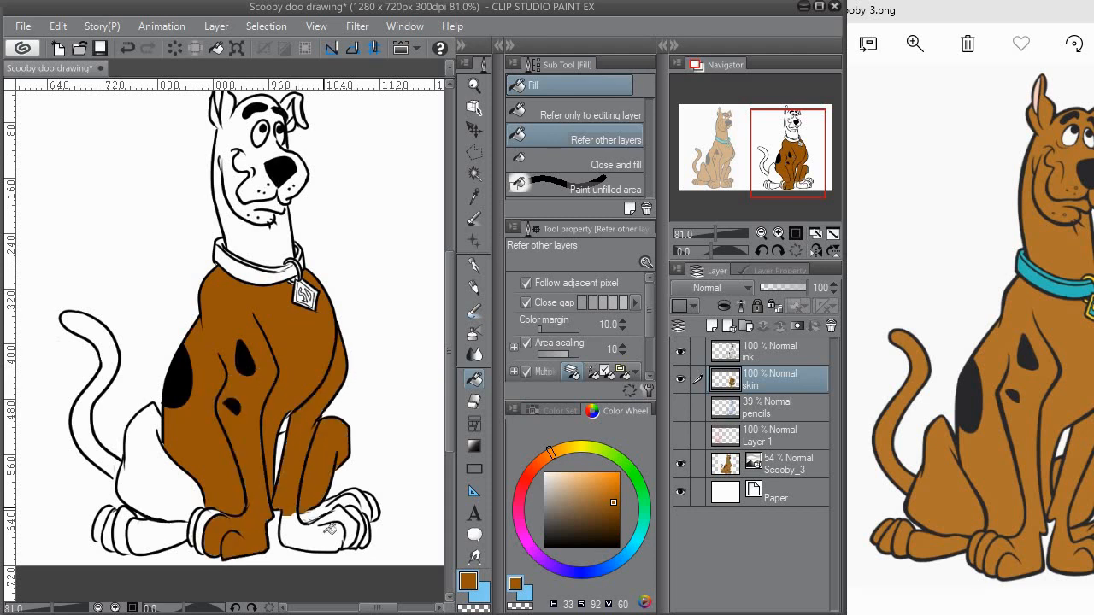
pyautogui.click(338, 526)
pyautogui.click(359, 501)
pyautogui.click(366, 516)
pyautogui.click(374, 510)
pyautogui.click(367, 535)
pyautogui.click(204, 519)
pyautogui.click(195, 521)
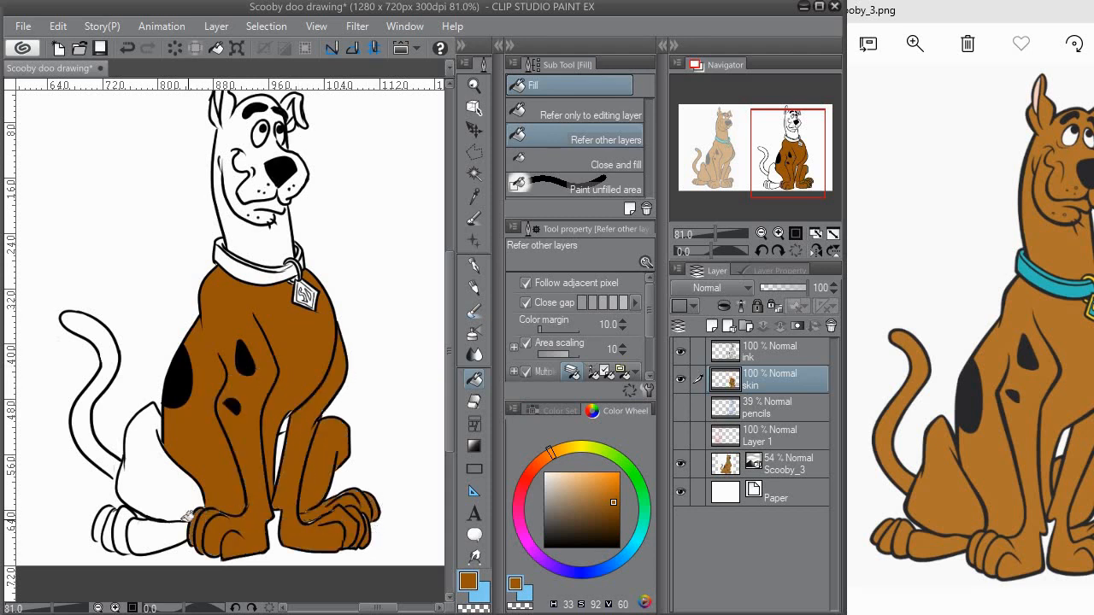
# Step: Fill the near hind foot, its toes, the haunch and the curved tail with brown
pyautogui.click(154, 535)
pyautogui.click(124, 530)
pyautogui.click(107, 528)
pyautogui.click(137, 462)
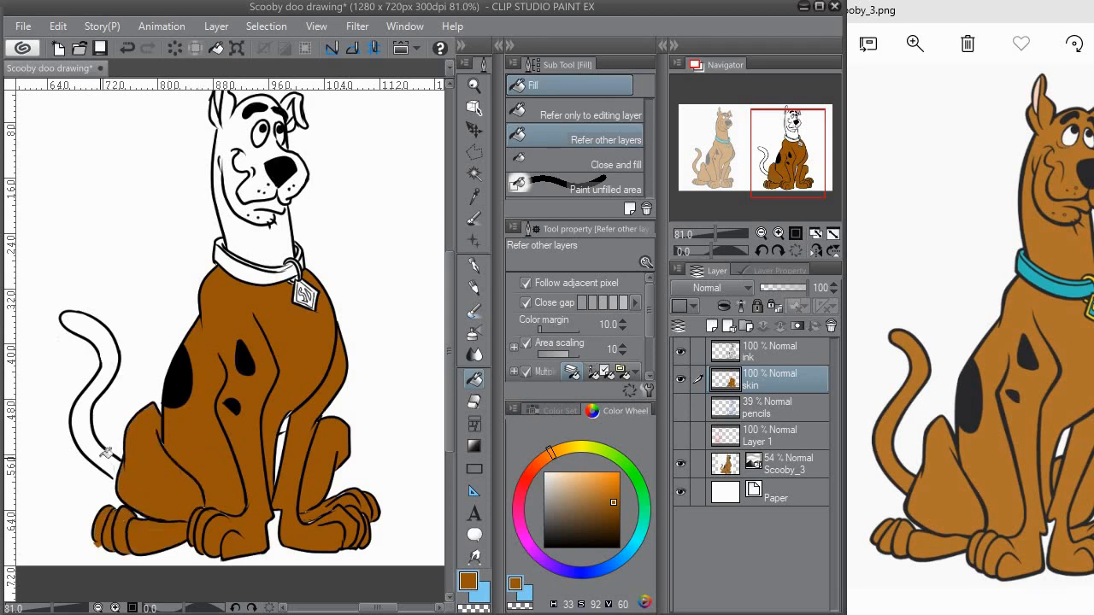
pyautogui.click(102, 448)
pyautogui.click(104, 346)
# Step: Fill the neck, face, muzzle, forehead and outer ears with brown, leaving the eyes white
pyautogui.click(224, 247)
pyautogui.scroll(3, 242, 366)
pyautogui.click(255, 335)
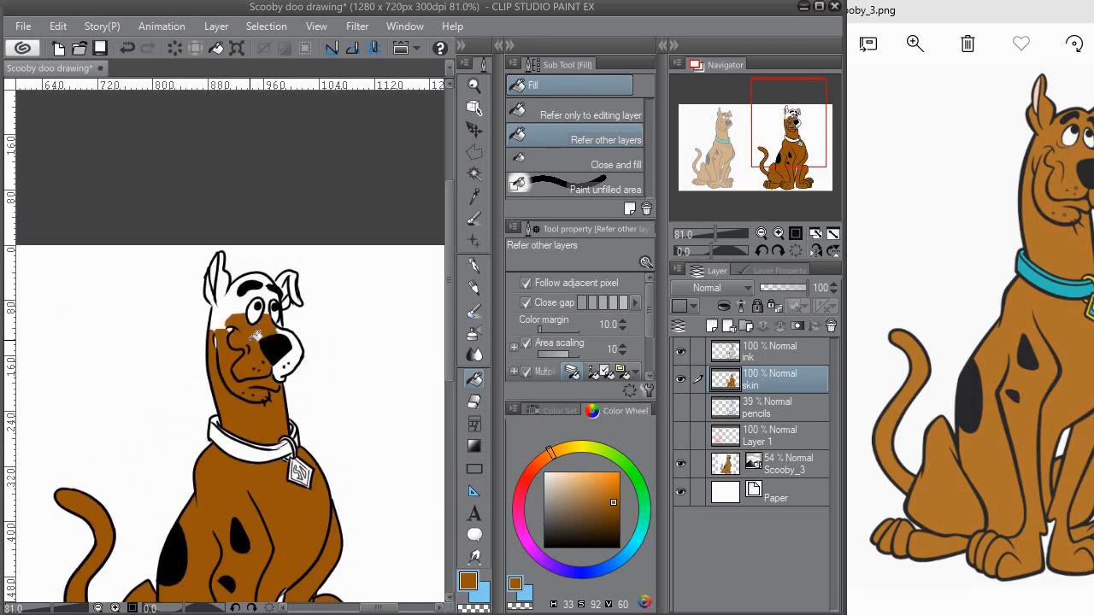
pyautogui.click(248, 321)
pyautogui.click(295, 357)
pyautogui.click(292, 278)
pyautogui.click(291, 301)
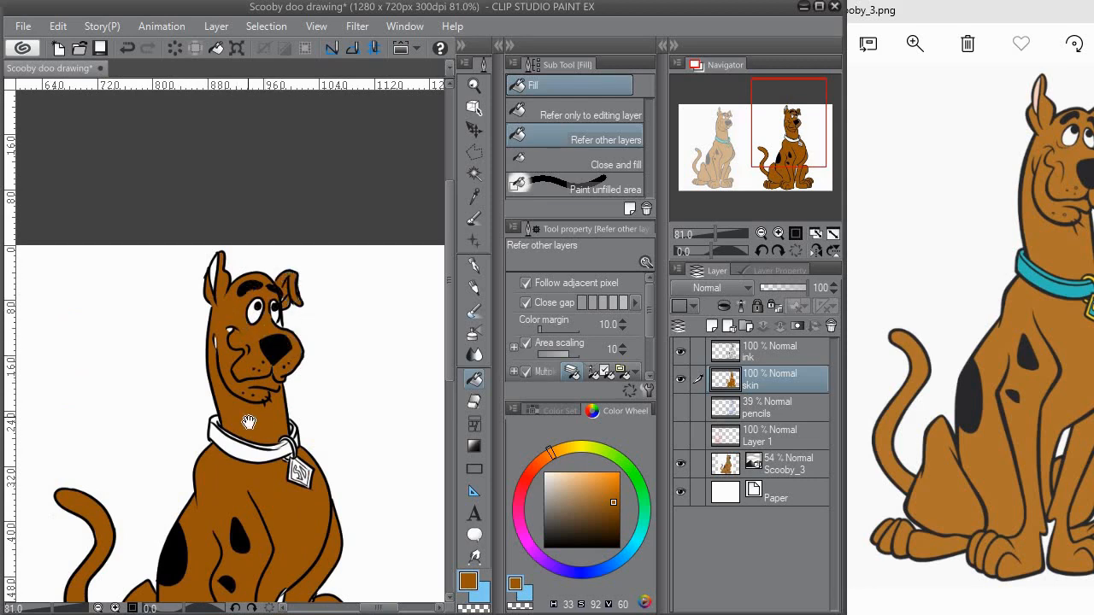
# Step: Paint over the white gaps left at the cheek crease and jaw line with the Opaque watercolor brush
pyautogui.moveTo(249, 423); pyautogui.dragTo(308, 269)
pyautogui.press('b')
pyautogui.scroll(5, 303, 154)
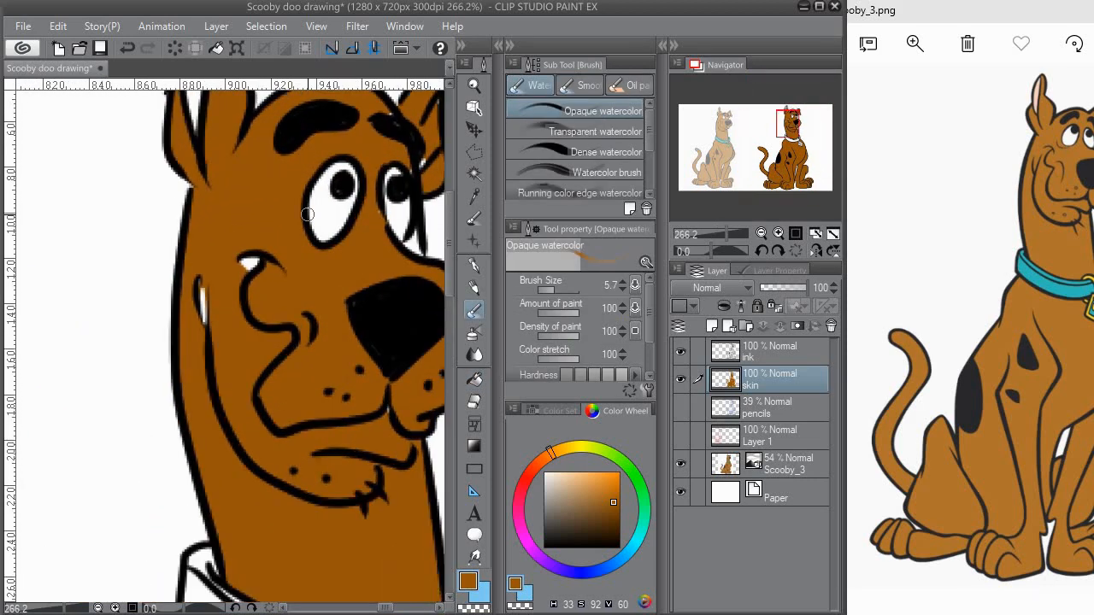
pyautogui.press('e')
pyautogui.moveTo(253, 257)
pyautogui.mouseDown()
pyautogui.moveTo(232, 273)
pyautogui.moveTo(247, 255)
pyautogui.moveTo(239, 282)
pyautogui.moveTo(261, 262)
pyautogui.mouseUp()
pyautogui.press('b')
pyautogui.moveTo(204, 320)
pyautogui.mouseDown()
pyautogui.moveTo(202, 298)
pyautogui.moveTo(203, 317)
pyautogui.mouseUp()
pyautogui.moveTo(284, 157); pyautogui.dragTo(194, 259)
pyautogui.moveTo(371, 178); pyautogui.dragTo(339, 213)
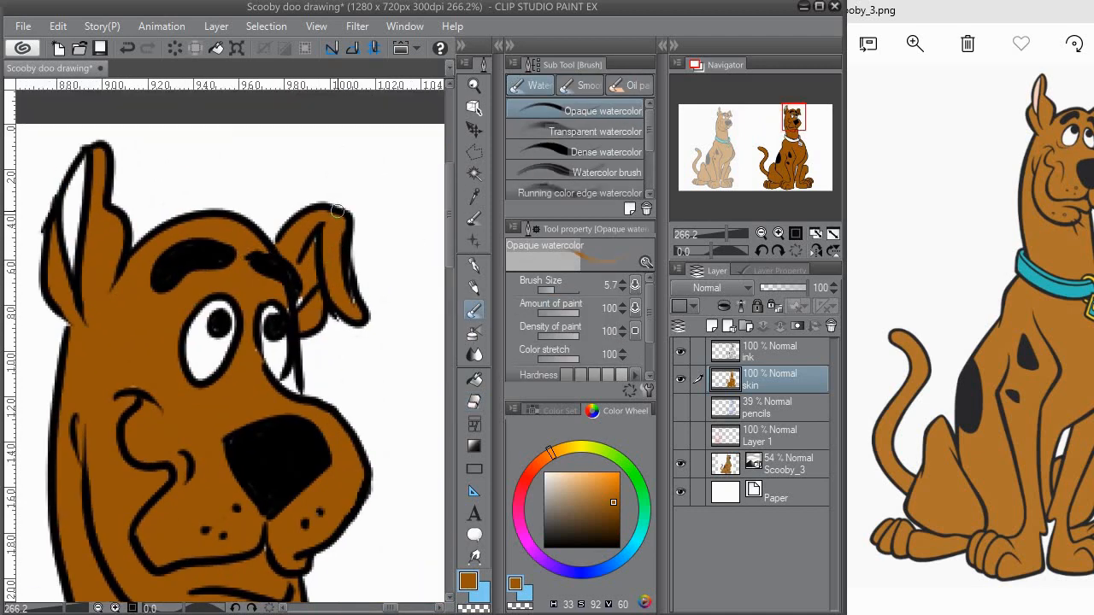
# Step: Erase the brown from the inside of the folded ear on the skin layer
pyautogui.click(475, 402)
pyautogui.moveTo(302, 295); pyautogui.dragTo(314, 260)
pyautogui.moveTo(293, 217)
pyautogui.mouseDown()
pyautogui.moveTo(283, 215)
pyautogui.moveTo(281, 117)
pyautogui.mouseUp()
pyautogui.press('b')
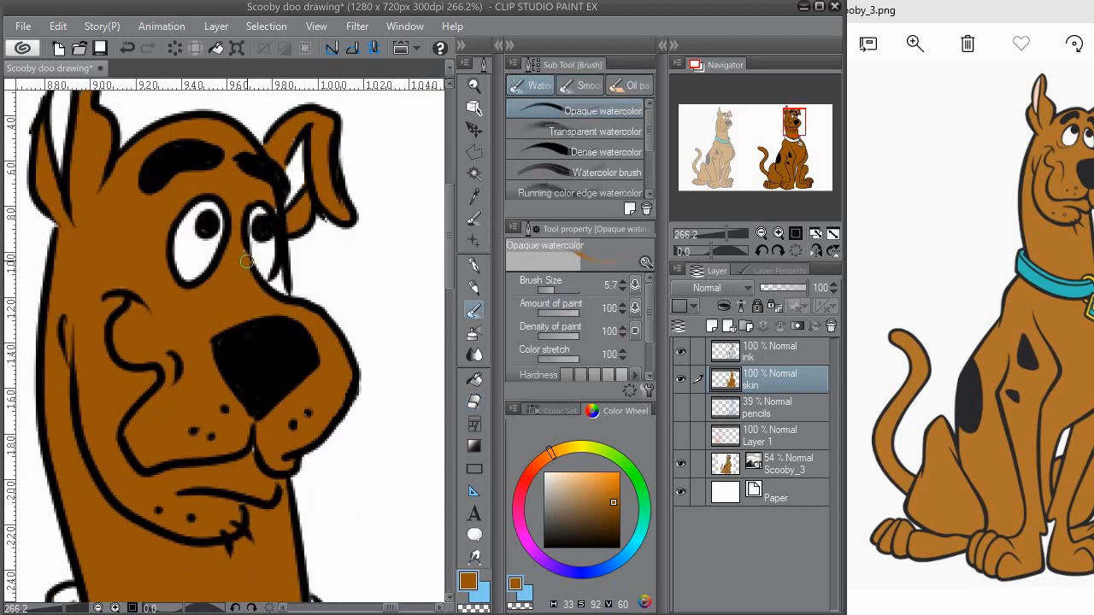
# Step: Touch up the brown in the small gaps around the collar ring, tag and chest lines
pyautogui.moveTo(276, 485); pyautogui.dragTo(258, 207)
pyautogui.moveTo(218, 427)
pyautogui.mouseDown()
pyautogui.moveTo(232, 219)
pyautogui.moveTo(179, 205)
pyautogui.mouseUp()
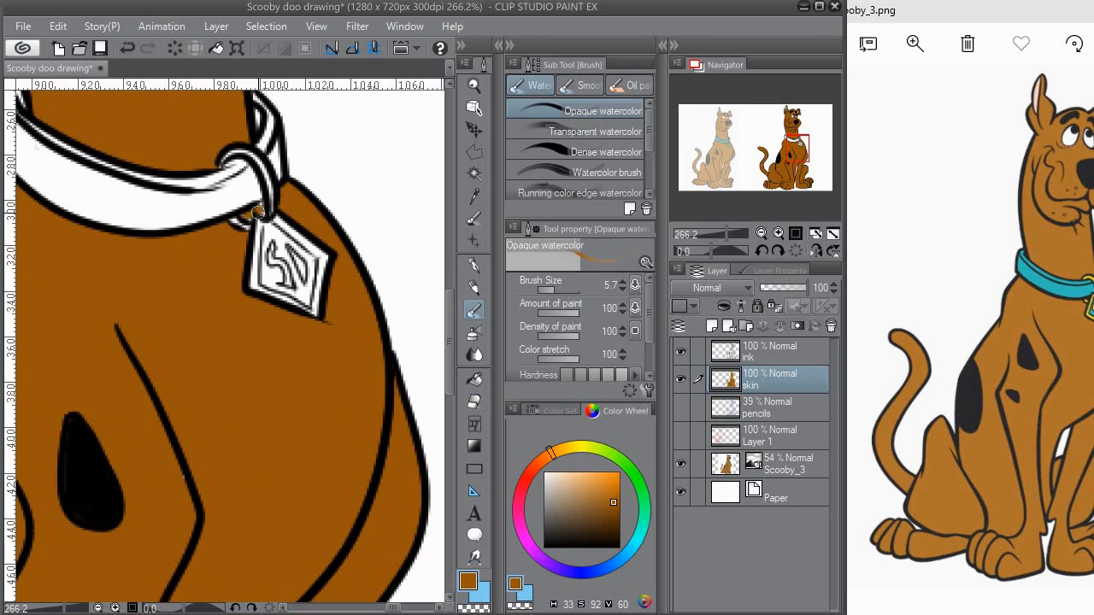
pyautogui.moveTo(347, 414)
pyautogui.mouseDown()
pyautogui.moveTo(249, 322)
pyautogui.moveTo(232, 224)
pyautogui.mouseUp()
pyautogui.moveTo(196, 409); pyautogui.dragTo(244, 200)
pyautogui.moveTo(145, 261); pyautogui.dragTo(171, 252)
pyautogui.moveTo(255, 281); pyautogui.dragTo(269, 265)
# Step: Paint the remaining white gaps along the legs and between the toes of the paws brown
pyautogui.moveTo(219, 325); pyautogui.dragTo(298, 163)
pyautogui.moveTo(210, 176)
pyautogui.mouseDown()
pyautogui.moveTo(224, 168)
pyautogui.moveTo(208, 195)
pyautogui.moveTo(237, 202)
pyautogui.moveTo(203, 320)
pyautogui.mouseUp()
pyautogui.moveTo(280, 295); pyautogui.dragTo(143, 179)
pyautogui.moveTo(173, 338); pyautogui.dragTo(240, 311)
pyautogui.moveTo(275, 255); pyautogui.dragTo(216, 272)
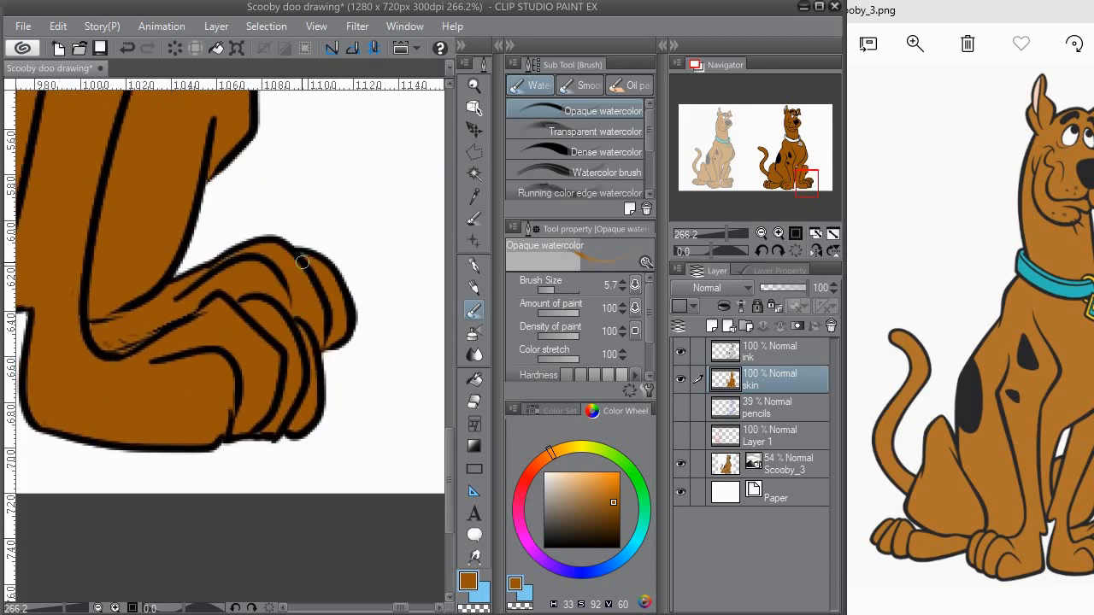
pyautogui.moveTo(197, 111); pyautogui.dragTo(385, 119)
pyautogui.moveTo(194, 341); pyautogui.dragTo(258, 313)
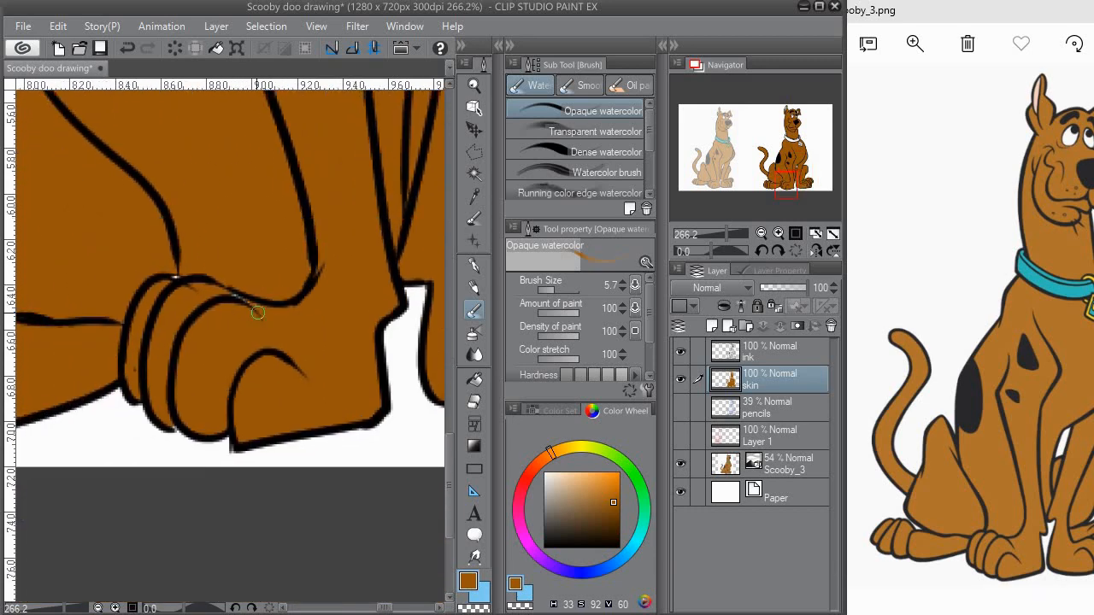
pyautogui.moveTo(81, 306); pyautogui.dragTo(353, 279)
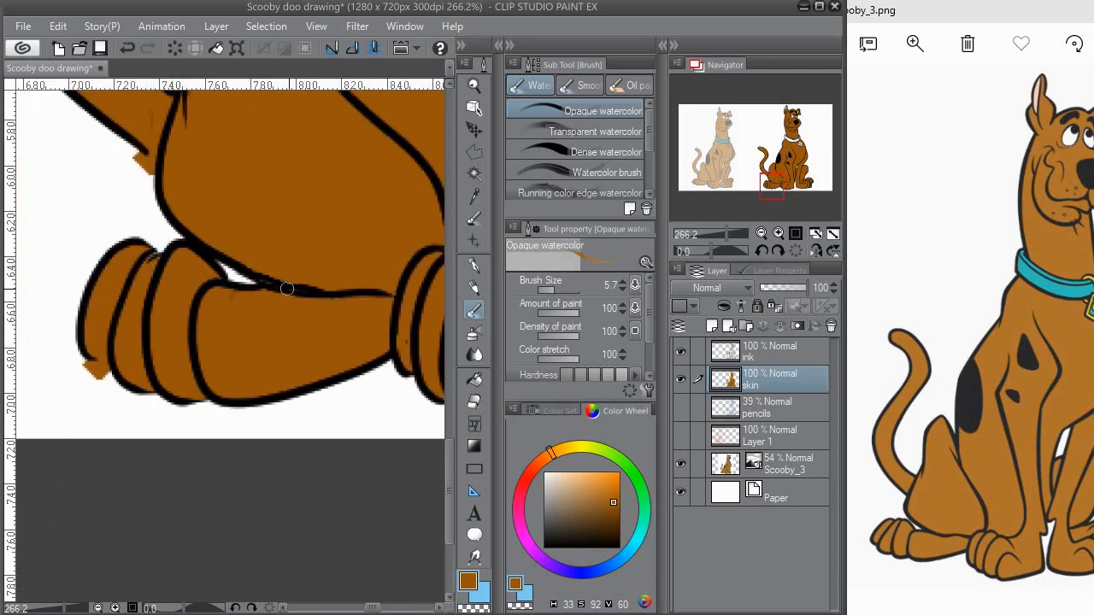
# Step: Erase the brown spilling past the near hind paw and tail base, and tidy the edges around the haunch
pyautogui.press('e')
pyautogui.moveTo(99, 357); pyautogui.dragTo(98, 374)
pyautogui.moveTo(124, 229)
pyautogui.mouseDown()
pyautogui.moveTo(164, 399)
pyautogui.moveTo(193, 462)
pyautogui.mouseUp()
pyautogui.moveTo(206, 384); pyautogui.dragTo(219, 400)
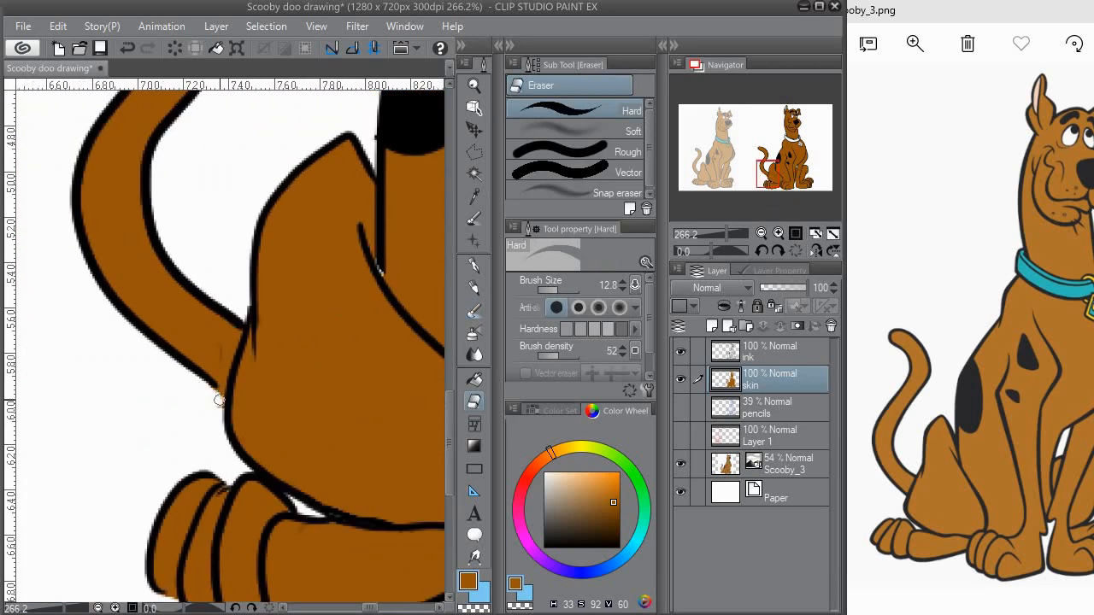
pyautogui.click(764, 355)
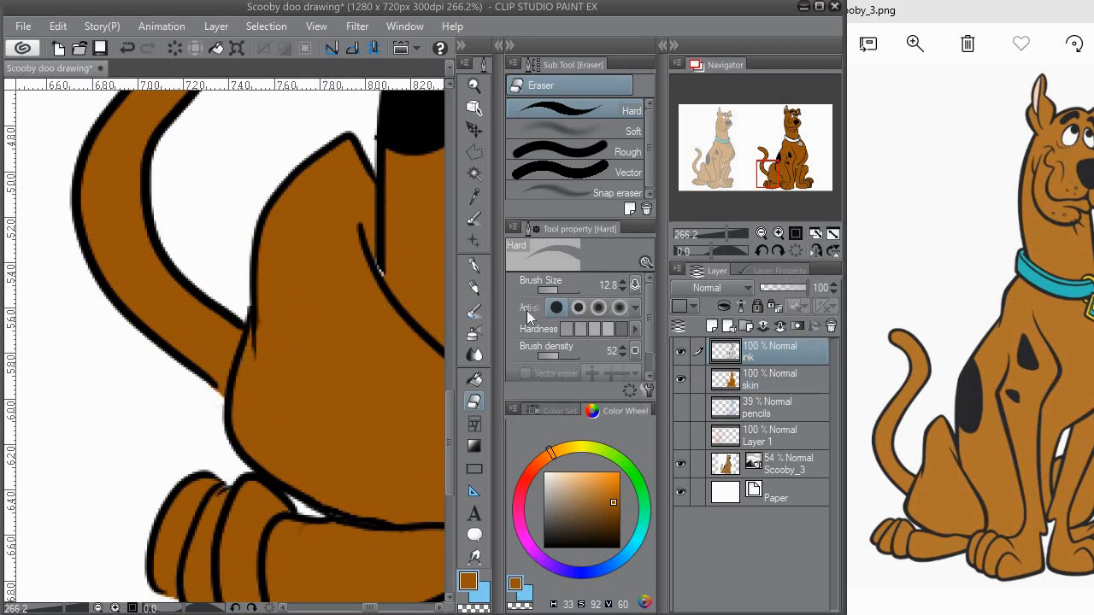
pyautogui.click(478, 309)
pyautogui.click(764, 384)
pyautogui.moveTo(349, 238); pyautogui.dragTo(283, 308)
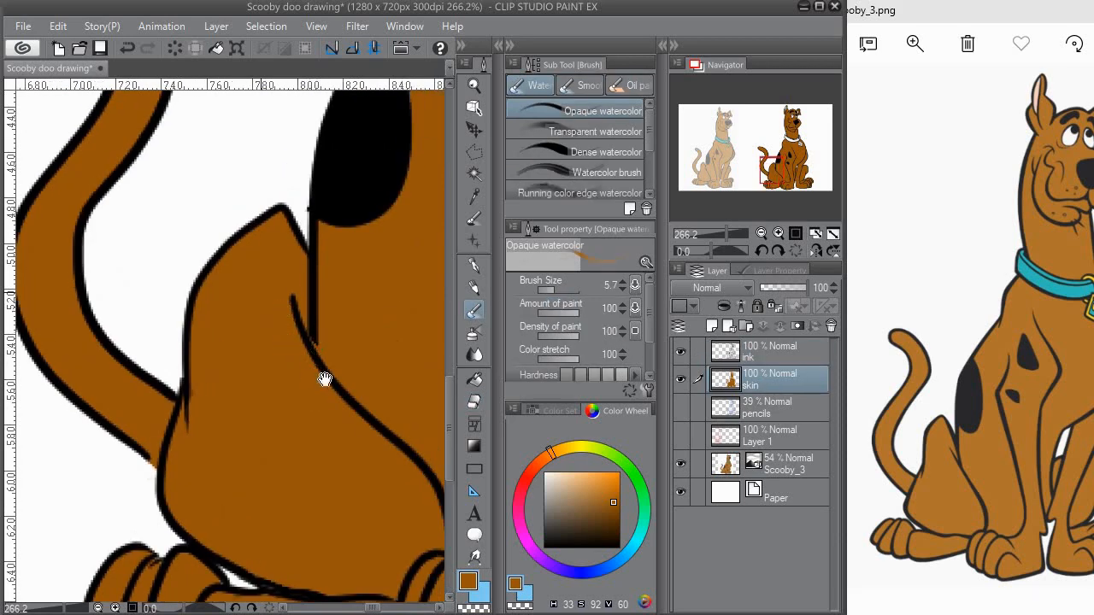
pyautogui.moveTo(325, 378); pyautogui.dragTo(385, 556)
pyautogui.moveTo(348, 337); pyautogui.dragTo(127, 313)
pyautogui.moveTo(410, 102); pyautogui.dragTo(277, 292)
pyautogui.scroll(-6, 277, 291)
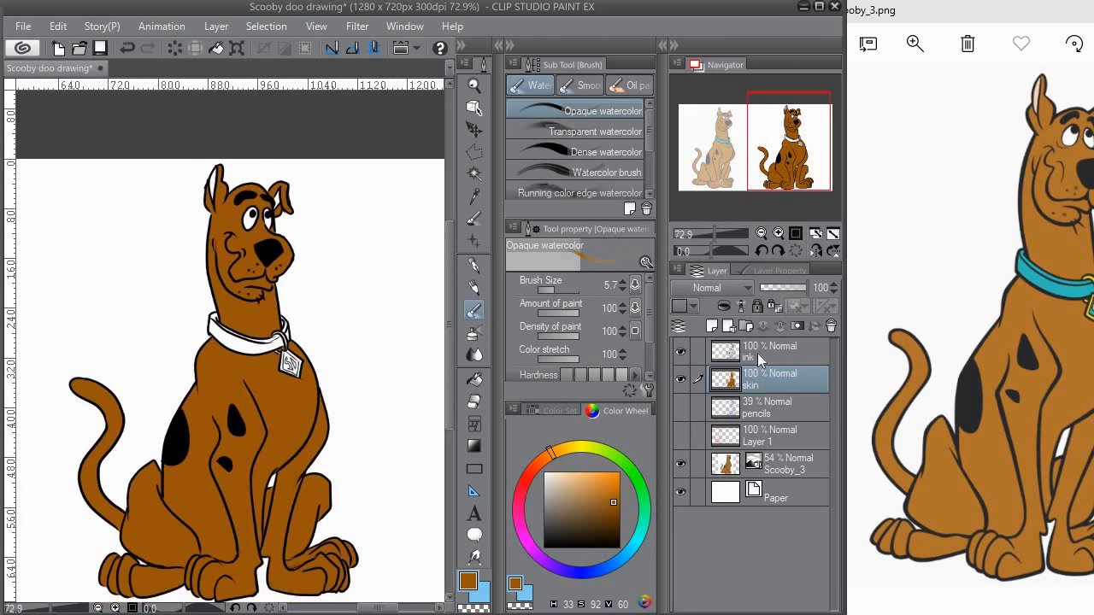
# Step: Add a new layer named "ears" above the skin layer
pyautogui.click(714, 329)
pyautogui.doubleClick(770, 385)
pyautogui.write('ears')
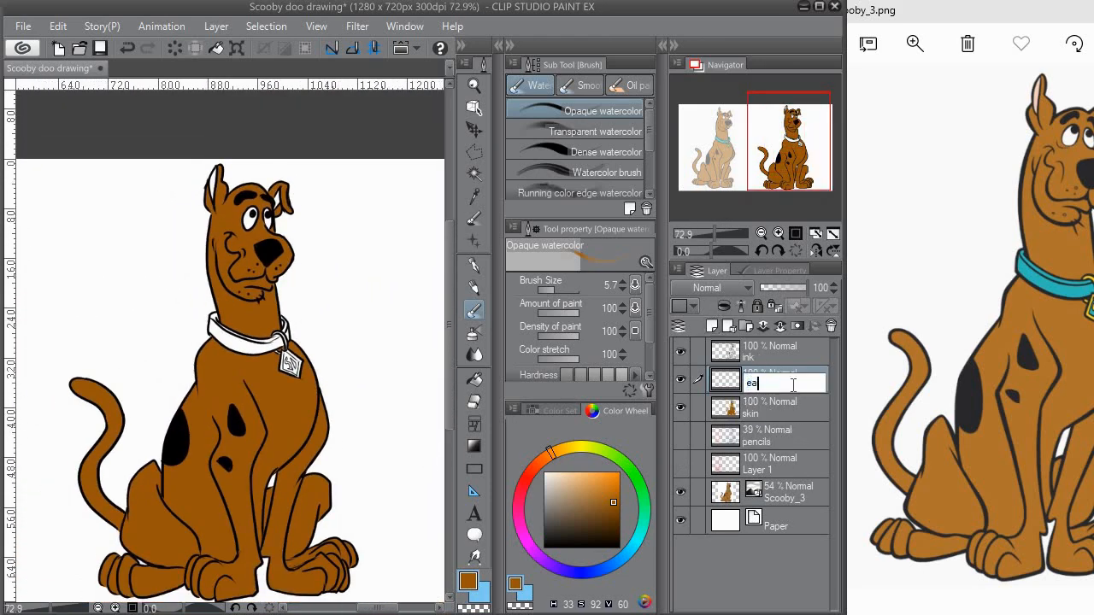
pyautogui.press('Return')
# Step: Paint the inside of both ears pale pink on the ears layer and erase the excess
pyautogui.click(560, 411)
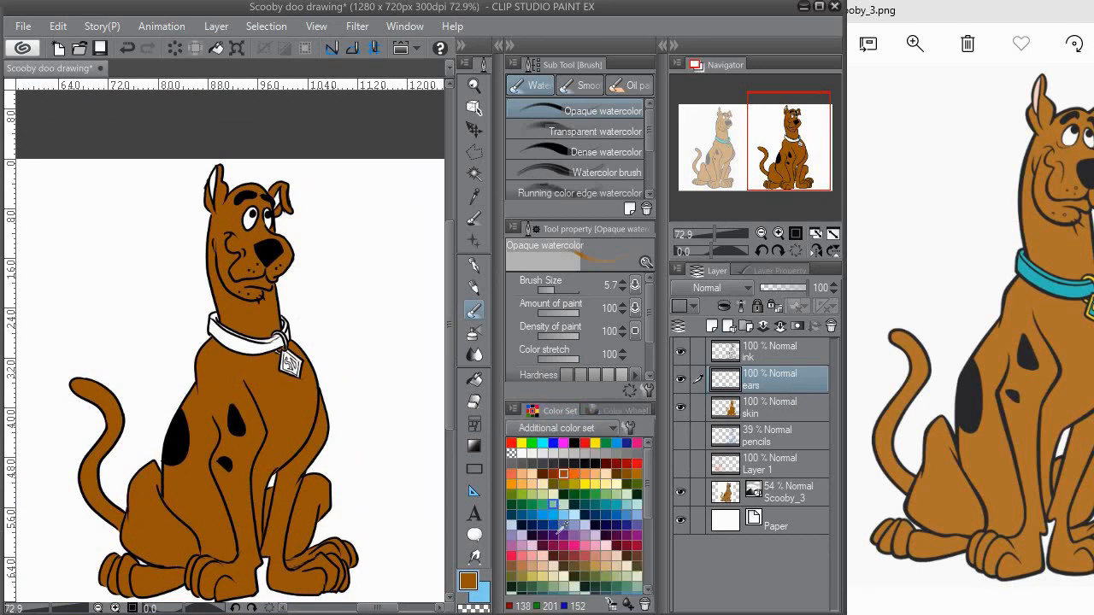
pyautogui.click(606, 545)
pyautogui.scroll(4, 211, 176)
pyautogui.scroll(1, 210, 176)
pyautogui.moveTo(220, 172)
pyautogui.mouseDown()
pyautogui.moveTo(214, 227)
pyautogui.moveTo(220, 175)
pyautogui.mouseUp()
pyautogui.moveTo(386, 205)
pyautogui.mouseDown()
pyautogui.moveTo(345, 220)
pyautogui.moveTo(346, 207)
pyautogui.mouseUp()
pyautogui.press('e')
pyautogui.moveTo(391, 312); pyautogui.dragTo(341, 286)
# Step: Add a new layer named "collar" above the ears layer
pyautogui.click(712, 326)
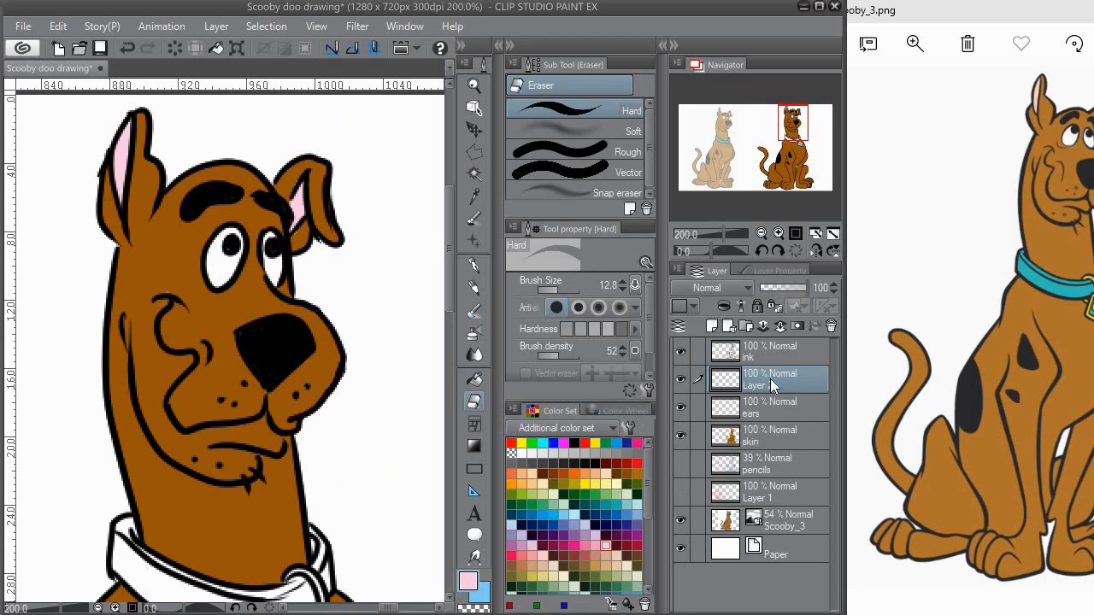
pyautogui.doubleClick(770, 381)
pyautogui.write('collar')
pyautogui.press('Return')
# Step: Paint the left end of the collar dark teal with the Opaque watercolor brush and tidy the ink line beside it
pyautogui.click(616, 504)
pyautogui.moveTo(269, 505); pyautogui.dragTo(286, 382)
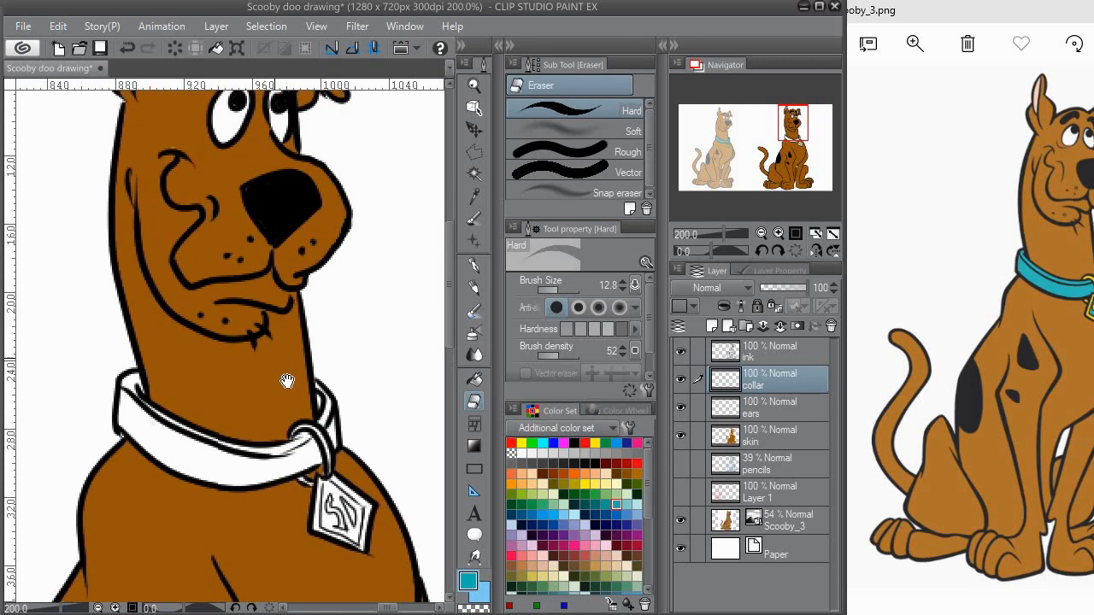
pyautogui.scroll(1, 287, 381)
pyautogui.click(474, 311)
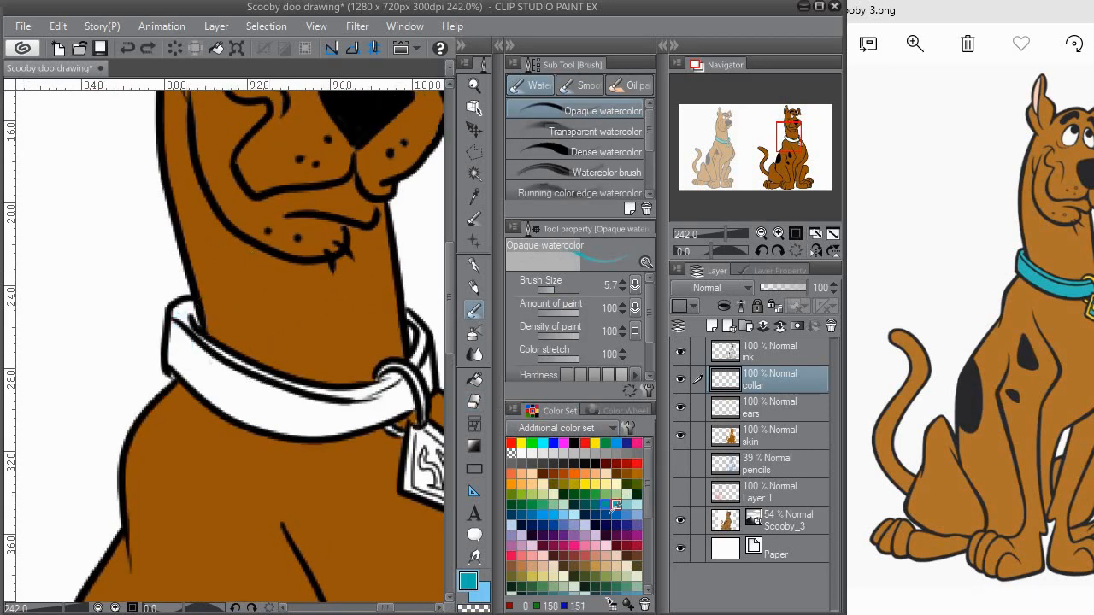
pyautogui.click(544, 516)
pyautogui.click(553, 503)
pyautogui.click(543, 515)
pyautogui.click(606, 505)
pyautogui.moveTo(205, 357)
pyautogui.mouseDown()
pyautogui.moveTo(220, 384)
pyautogui.moveTo(183, 323)
pyautogui.moveTo(175, 350)
pyautogui.moveTo(176, 328)
pyautogui.moveTo(205, 368)
pyautogui.moveTo(178, 373)
pyautogui.mouseUp()
pyautogui.click(733, 357)
pyautogui.press('e')
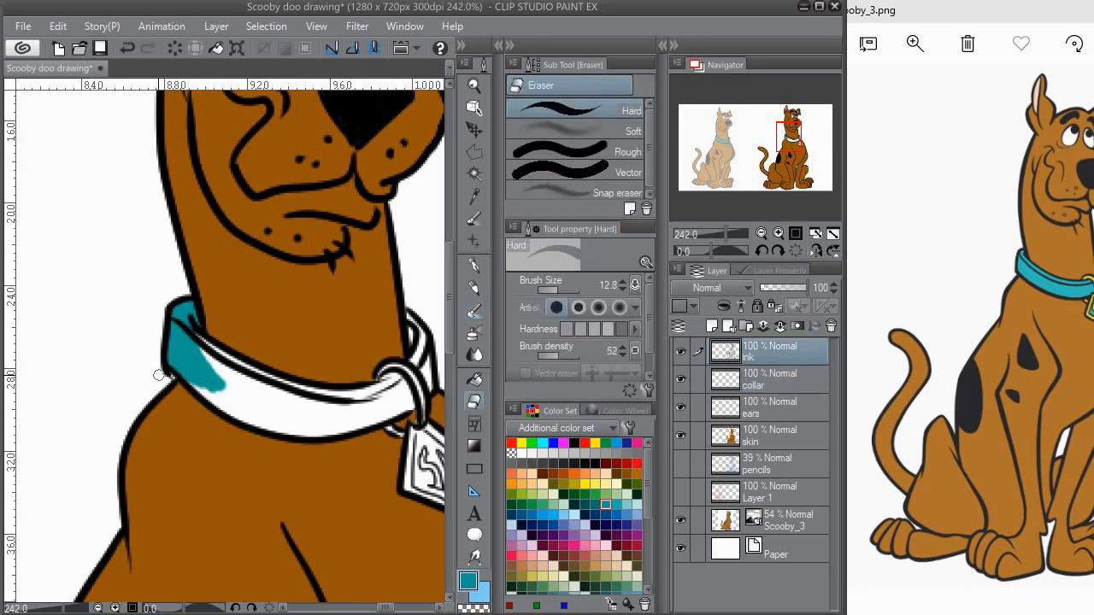
pyautogui.press('b')
pyautogui.click(746, 374)
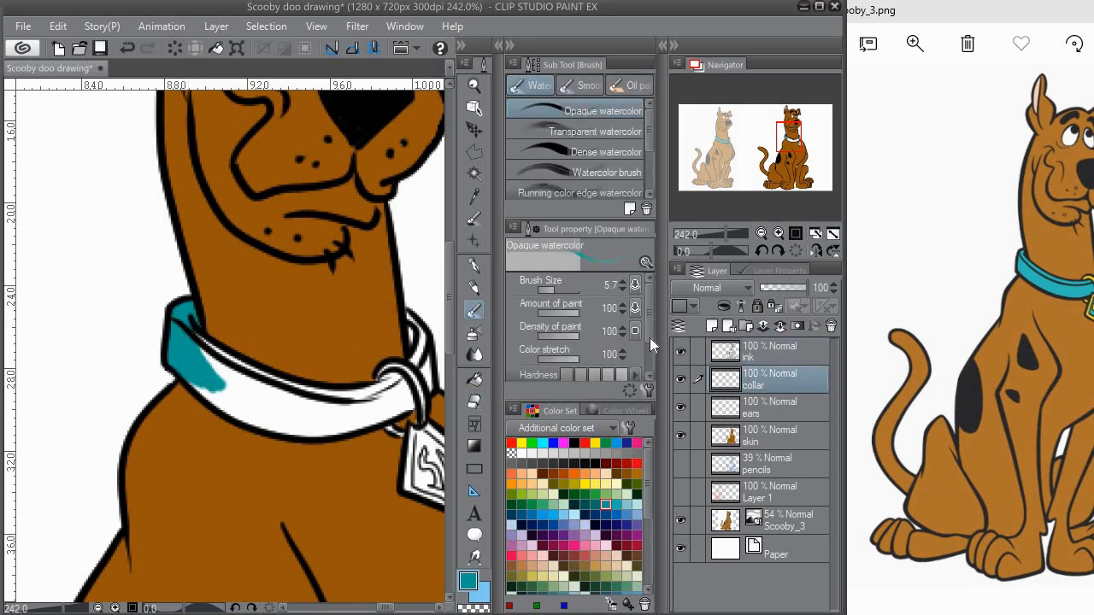
# Step: Paint the rest of the collar band and the centre of the diamond tag teal on the collar layer
pyautogui.moveTo(192, 365)
pyautogui.mouseDown()
pyautogui.moveTo(235, 378)
pyautogui.moveTo(200, 340)
pyautogui.moveTo(280, 384)
pyautogui.moveTo(216, 350)
pyautogui.moveTo(282, 331)
pyautogui.moveTo(370, 344)
pyautogui.moveTo(397, 331)
pyautogui.moveTo(412, 352)
pyautogui.mouseUp()
pyautogui.moveTo(362, 315); pyautogui.dragTo(352, 273)
pyautogui.moveTo(401, 306)
pyautogui.mouseDown()
pyautogui.moveTo(290, 338)
pyautogui.moveTo(241, 299)
pyautogui.moveTo(341, 330)
pyautogui.moveTo(247, 317)
pyautogui.moveTo(302, 350)
pyautogui.mouseUp()
pyautogui.moveTo(327, 339)
pyautogui.mouseDown()
pyautogui.moveTo(242, 339)
pyautogui.moveTo(133, 365)
pyautogui.mouseUp()
pyautogui.moveTo(265, 276)
pyautogui.mouseDown()
pyautogui.moveTo(266, 313)
pyautogui.moveTo(298, 348)
pyautogui.mouseUp()
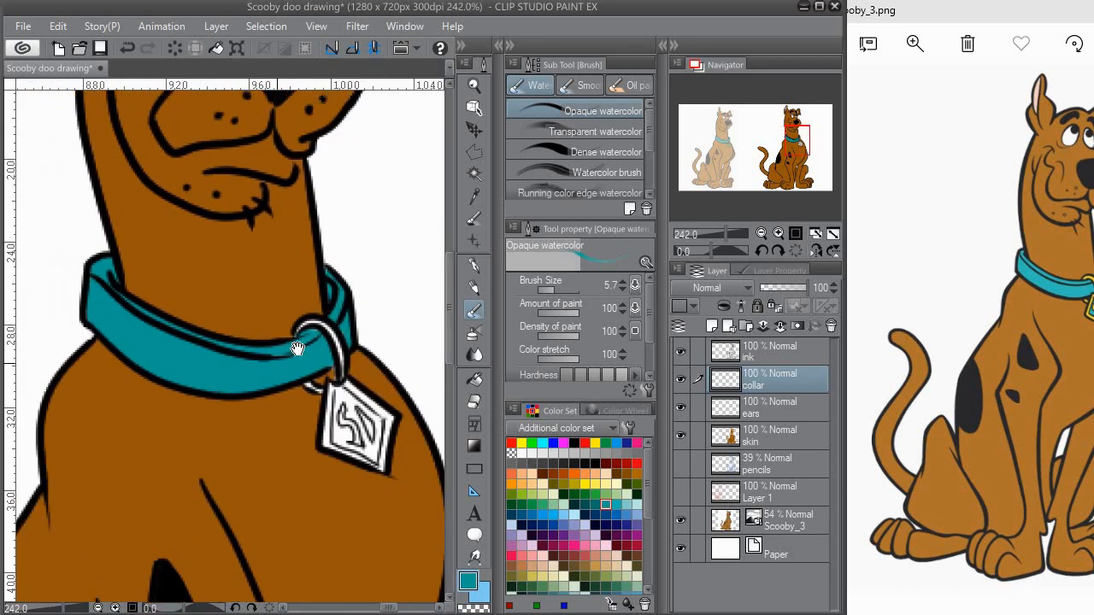
pyautogui.moveTo(338, 395)
pyautogui.mouseDown()
pyautogui.moveTo(303, 334)
pyautogui.moveTo(306, 374)
pyautogui.moveTo(336, 394)
pyautogui.moveTo(320, 355)
pyautogui.mouseUp()
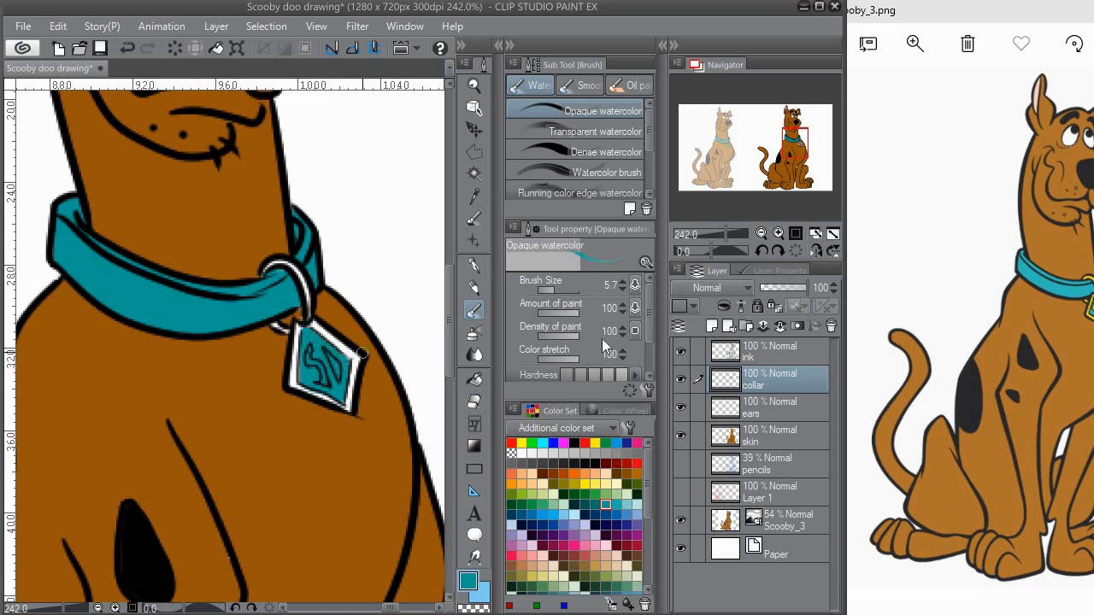
# Step: Add a new layer named "collar1" above the collar layer and choose bright yellow as the drawing colour
pyautogui.click(711, 327)
pyautogui.doubleClick(782, 384)
pyautogui.write('colloar1')
pyautogui.press('Return')
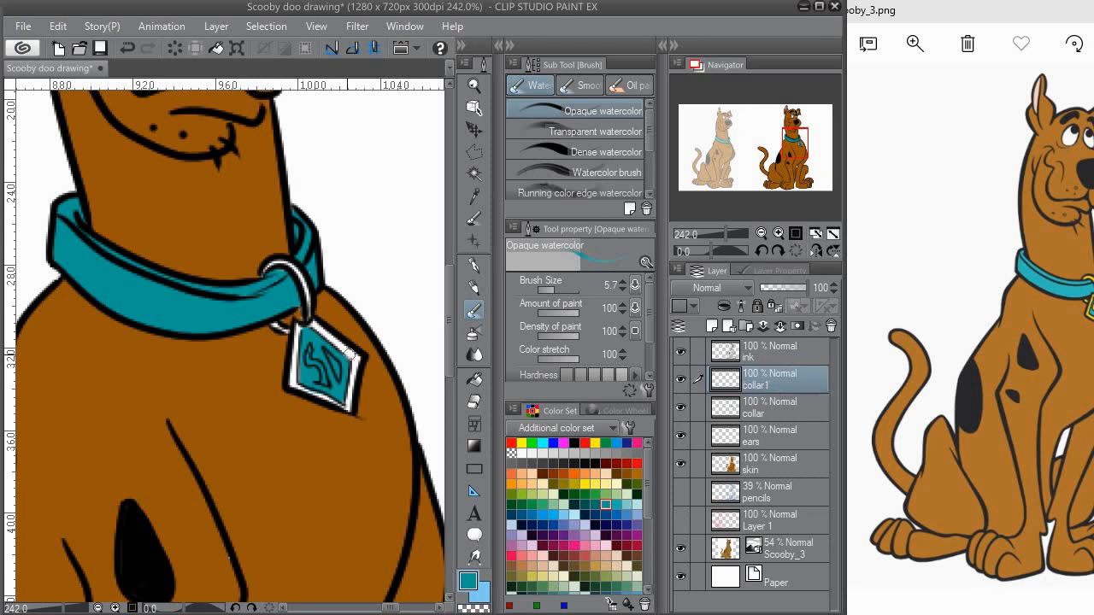
pyautogui.click(522, 484)
pyautogui.click(586, 485)
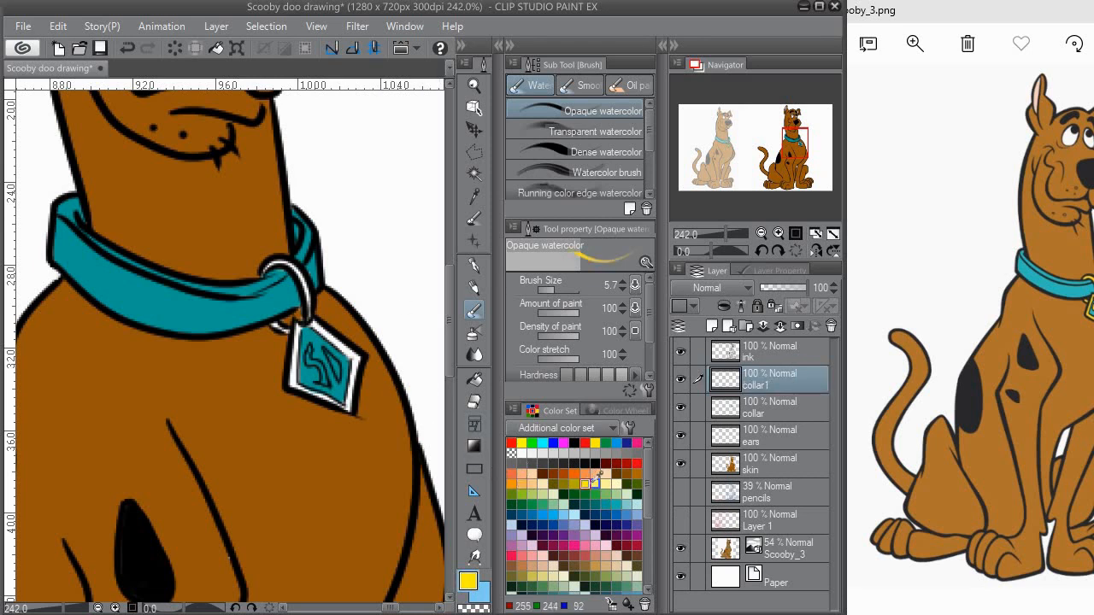
# Step: Try a yellow stroke on the tag, undo it, and move the collar1 layer below the collar layer
pyautogui.moveTo(297, 342); pyautogui.dragTo(292, 382)
pyautogui.hotkey('ctrl', 'z')
pyautogui.moveTo(778, 391); pyautogui.dragTo(781, 421)
pyautogui.moveTo(296, 340)
pyautogui.mouseDown()
pyautogui.moveTo(291, 372)
pyautogui.moveTo(295, 341)
pyautogui.mouseUp()
pyautogui.scroll(2, 316, 336)
pyautogui.hotkey('alt', ']')
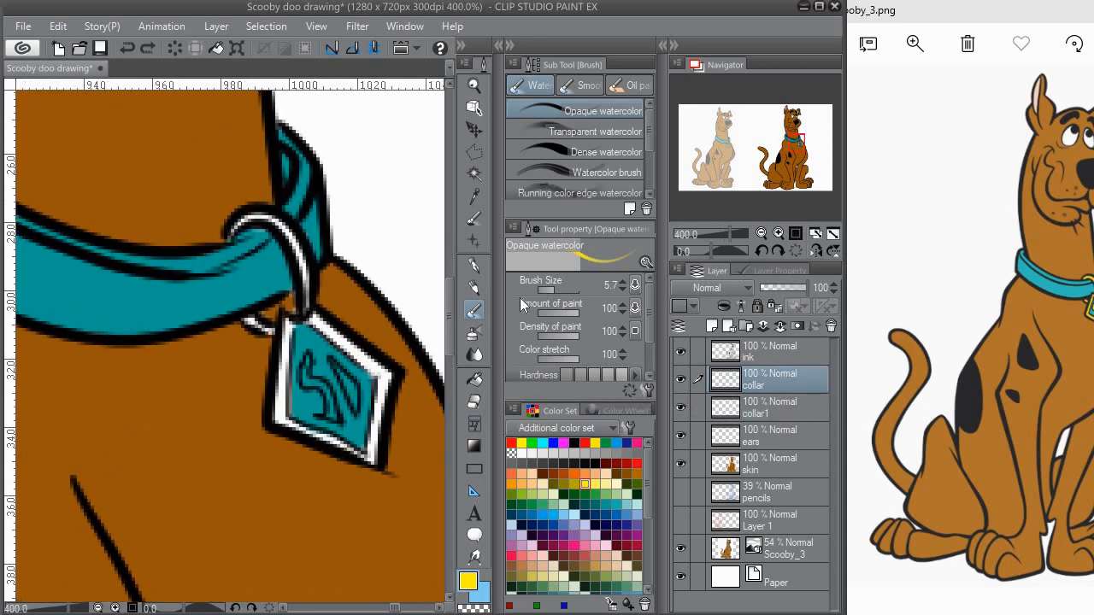
# Step: Fill the letters inside the diamond tag with yellow on the collar layer
pyautogui.click(475, 379)
pyautogui.click(309, 385)
pyautogui.click(349, 387)
pyautogui.click(329, 409)
pyautogui.press('b')
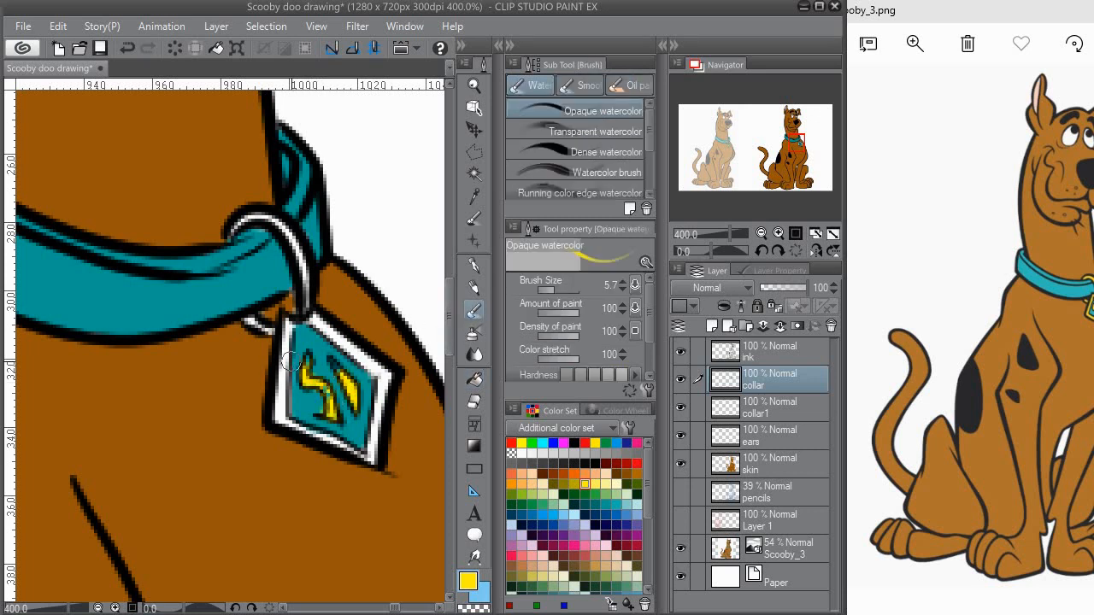
# Step: Set the Opaque watercolor brush size to 3.1
pyautogui.press('p')
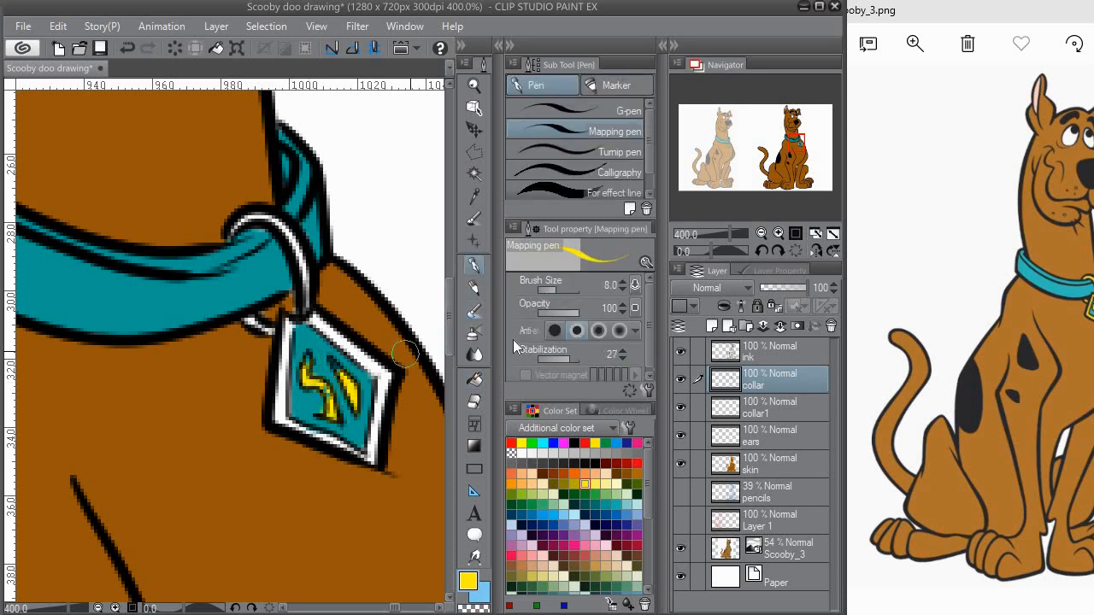
pyautogui.press('b')
pyautogui.click(545, 290)
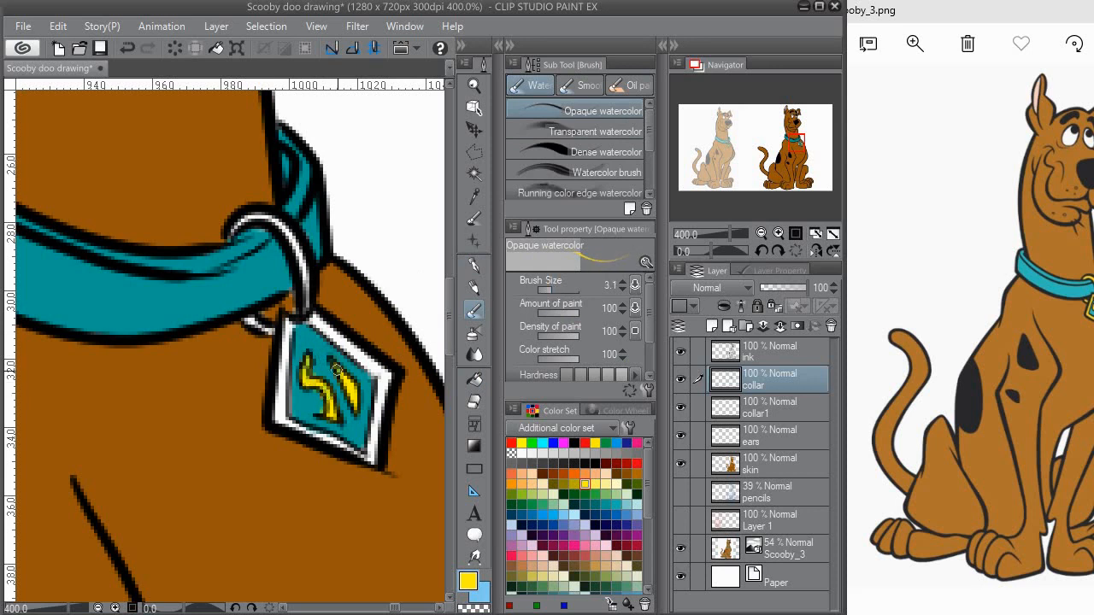
# Step: Remove the yellow from the tag letters and move the collar1 layer back above the collar layer
pyautogui.press('e')
pyautogui.moveTo(774, 406); pyautogui.dragTo(737, 373)
pyautogui.click(698, 382)
pyautogui.click(766, 391)
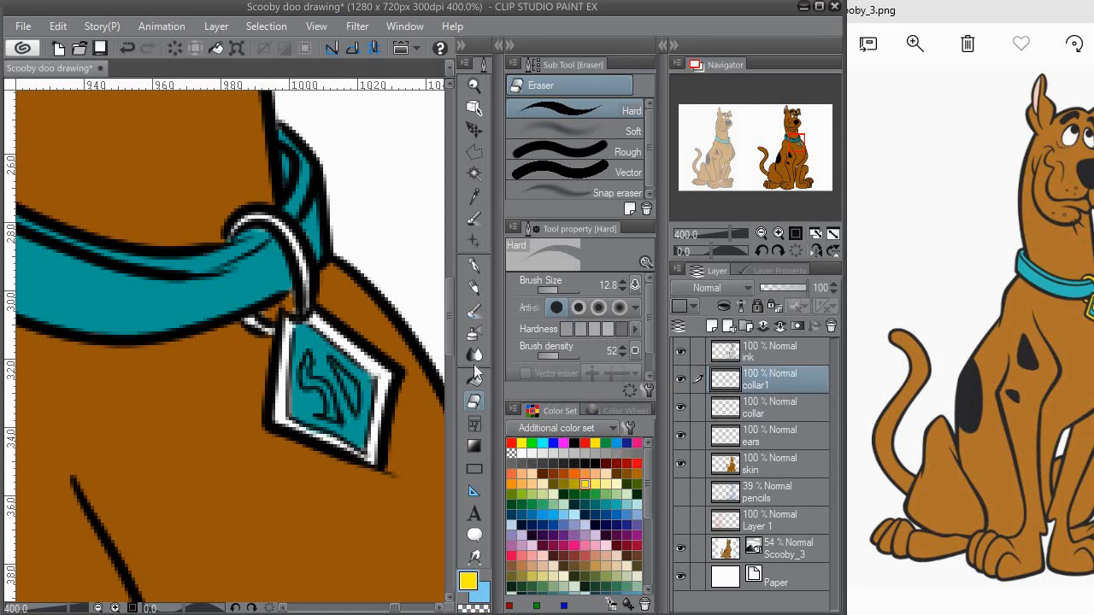
# Step: Paint the tag's letters and diamond frame yellow on the collar1 layer and erase the overspill
pyautogui.press('b')
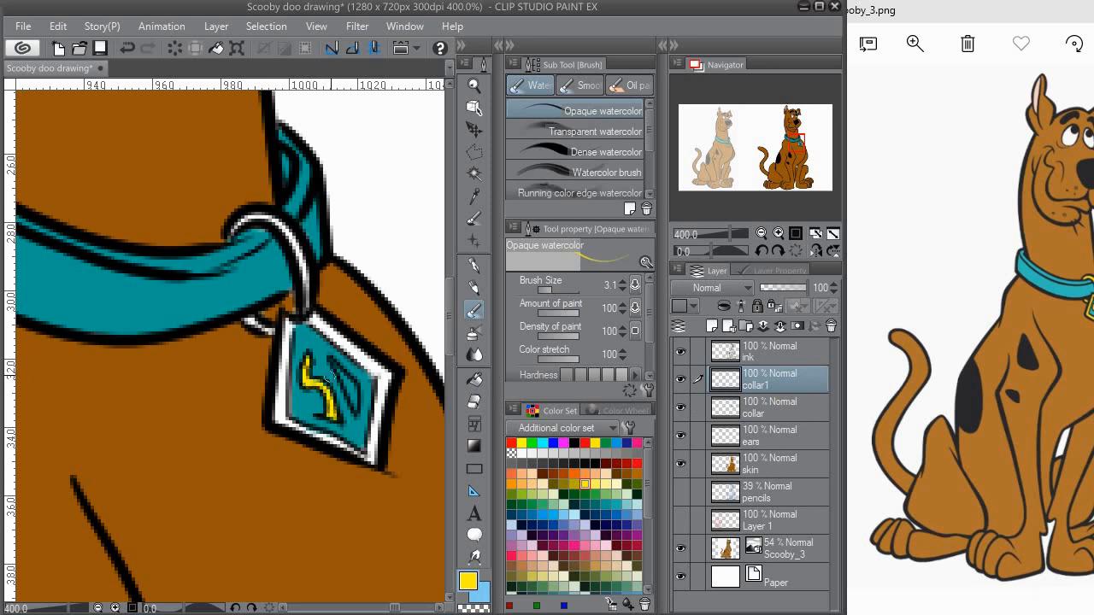
pyautogui.moveTo(342, 376)
pyautogui.mouseDown()
pyautogui.moveTo(353, 398)
pyautogui.moveTo(364, 380)
pyautogui.mouseUp()
pyautogui.moveTo(298, 310); pyautogui.dragTo(294, 403)
pyautogui.moveTo(299, 405)
pyautogui.mouseDown()
pyautogui.moveTo(277, 330)
pyautogui.moveTo(297, 339)
pyautogui.mouseUp()
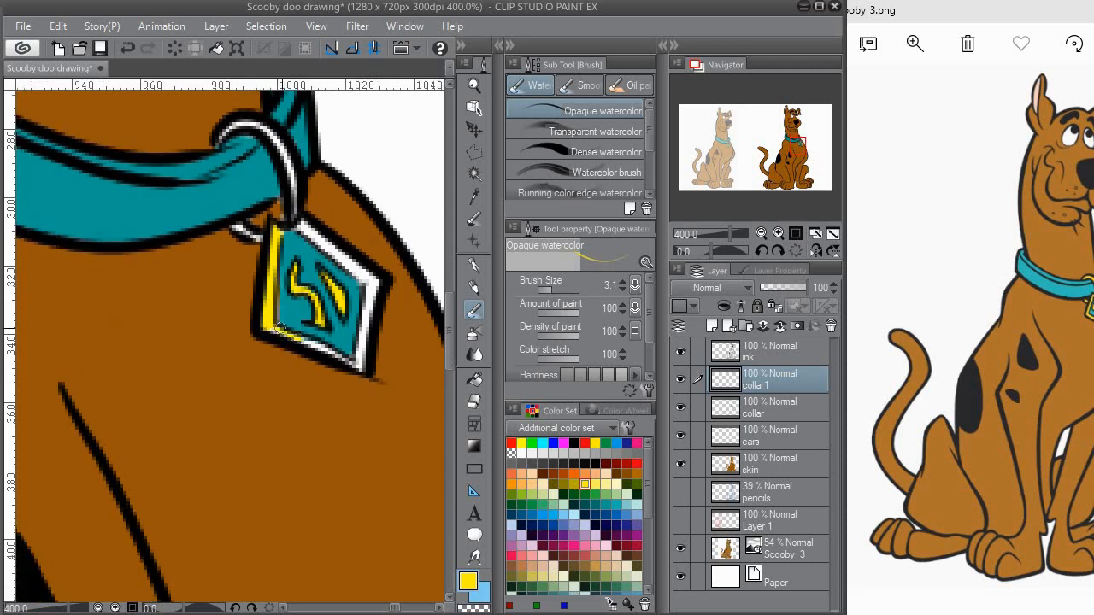
pyautogui.moveTo(354, 374)
pyautogui.mouseDown()
pyautogui.moveTo(371, 283)
pyautogui.moveTo(365, 310)
pyautogui.mouseUp()
pyautogui.moveTo(315, 245); pyautogui.dragTo(313, 294)
pyautogui.moveTo(301, 280); pyautogui.dragTo(374, 335)
pyautogui.press('e')
pyautogui.moveTo(327, 306)
pyautogui.mouseDown()
pyautogui.moveTo(349, 325)
pyautogui.moveTo(334, 356)
pyautogui.mouseUp()
# Step: Paint the tag's ring yellow, and pick the collar's teal on the collar layer to touch up the tag
pyautogui.press('b')
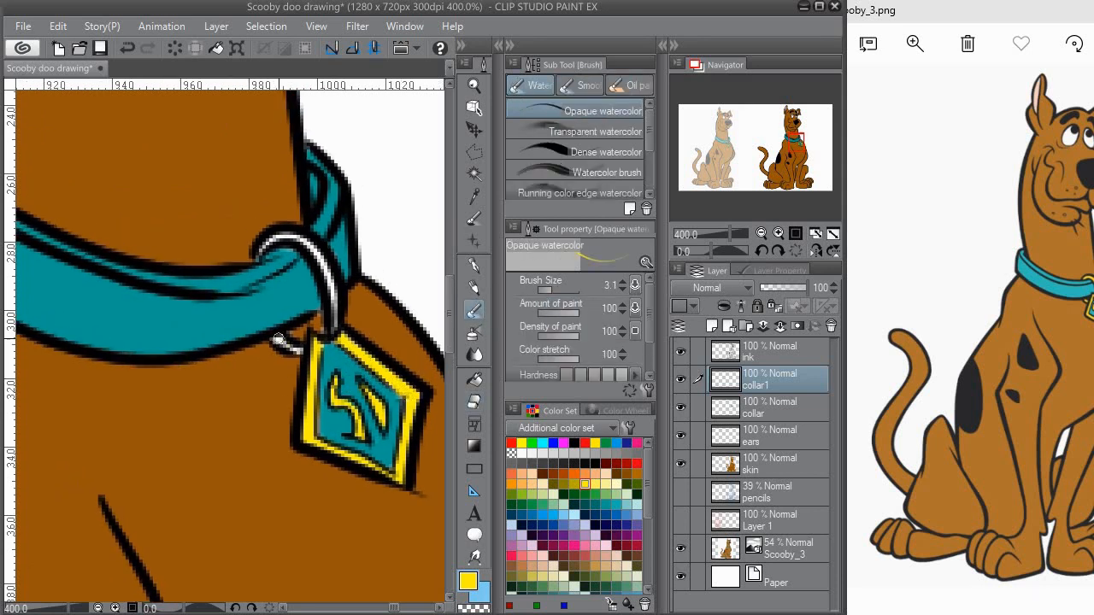
pyautogui.scroll(1, 325, 331)
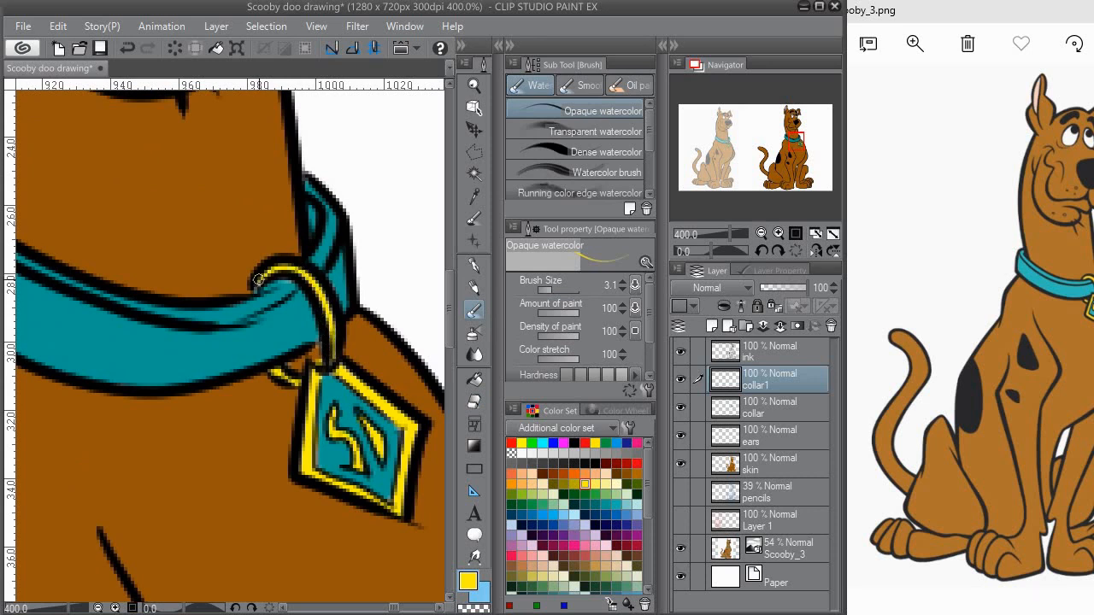
pyautogui.click(744, 408)
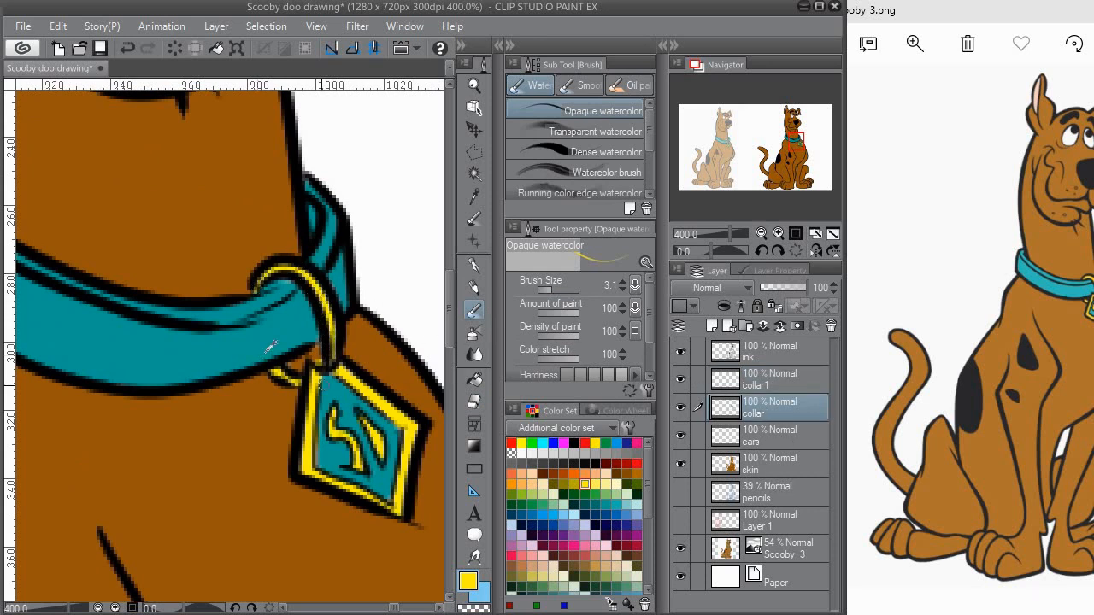
pyautogui.keyDown('alt'); pyautogui.click(289, 292); pyautogui.keyUp('alt')
pyautogui.scroll(-6, 299, 310)
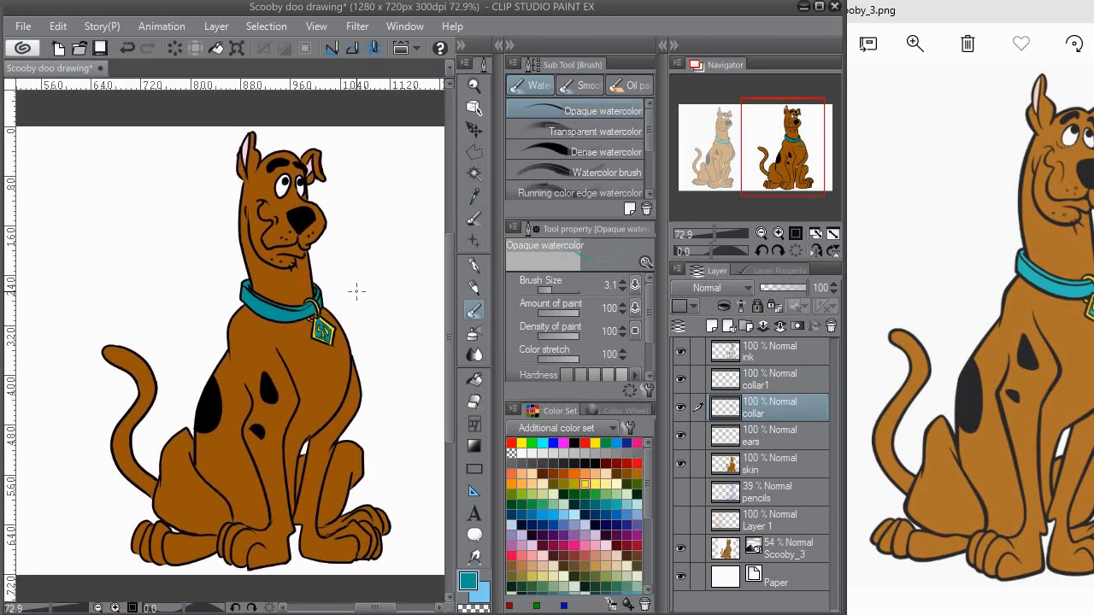
# Step: Add a new layer named "shadow" above the collar1 layer and set its opacity to 30%
pyautogui.click(765, 376)
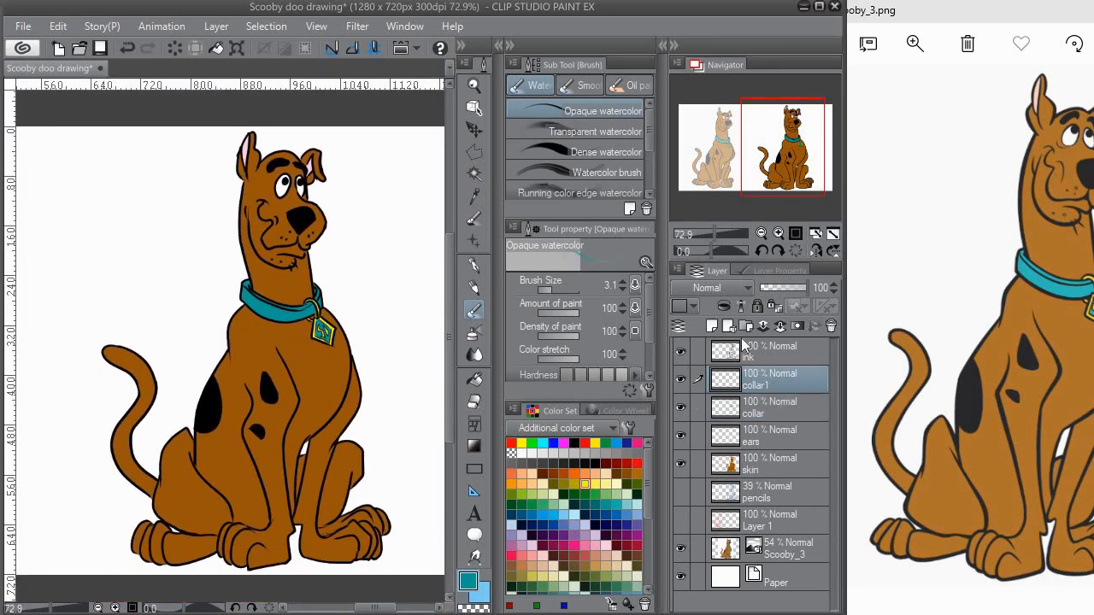
pyautogui.click(712, 327)
pyautogui.doubleClick(764, 381)
pyautogui.write('h')
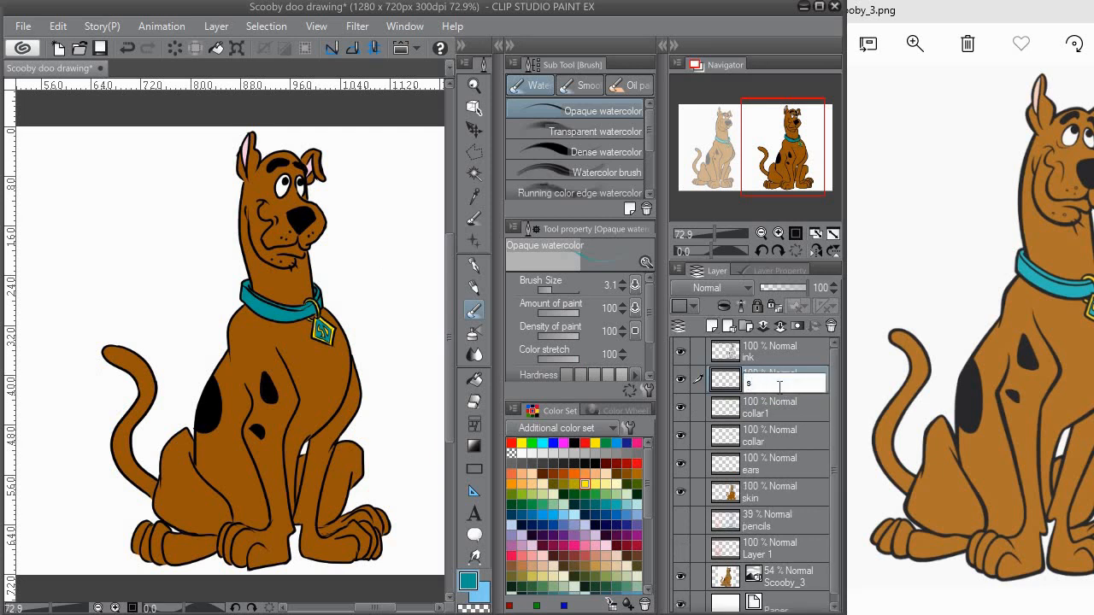
pyautogui.click(827, 288)
pyautogui.write('30')
pyautogui.press('Return')
# Step: Choose black as the drawing colour and set the Opaque watercolor brush size to 12.8
pyautogui.click(574, 443)
pyautogui.click(554, 291)
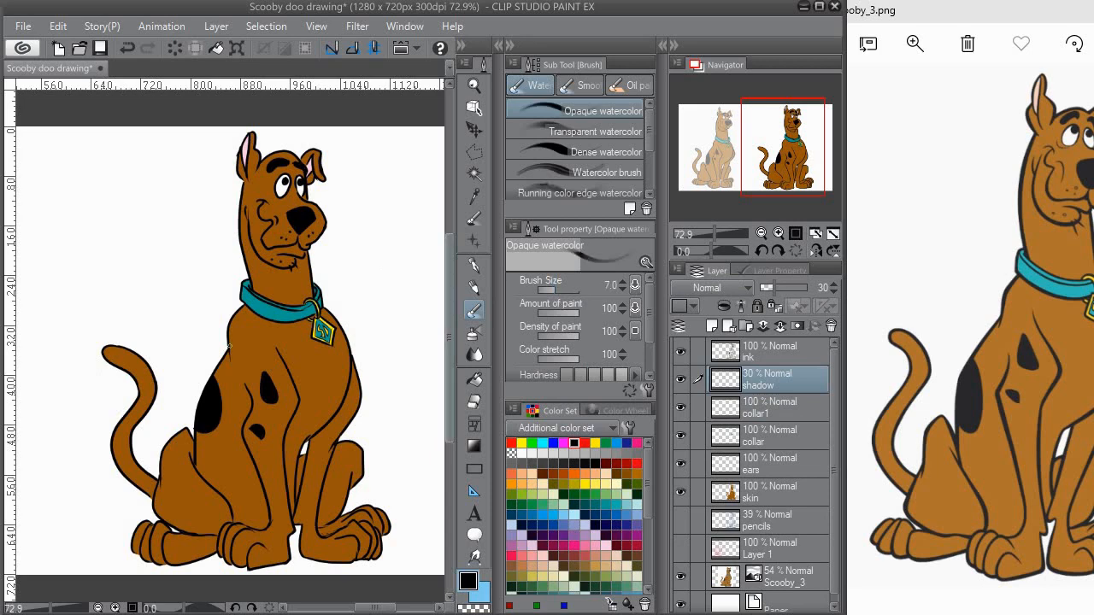
pyautogui.scroll(6, 305, 186)
pyautogui.click(562, 291)
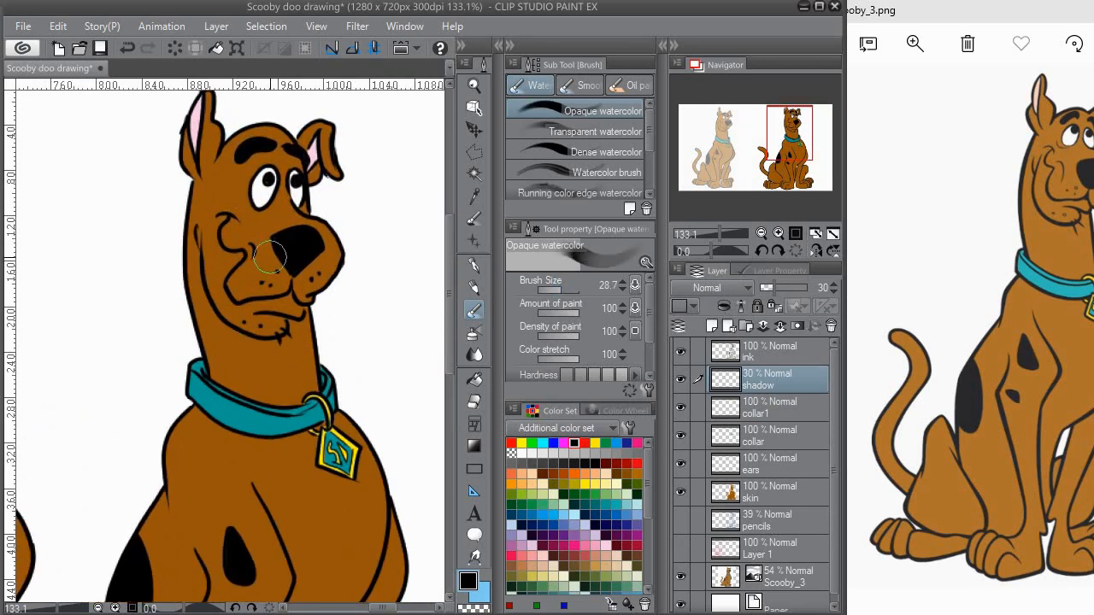
pyautogui.click(558, 290)
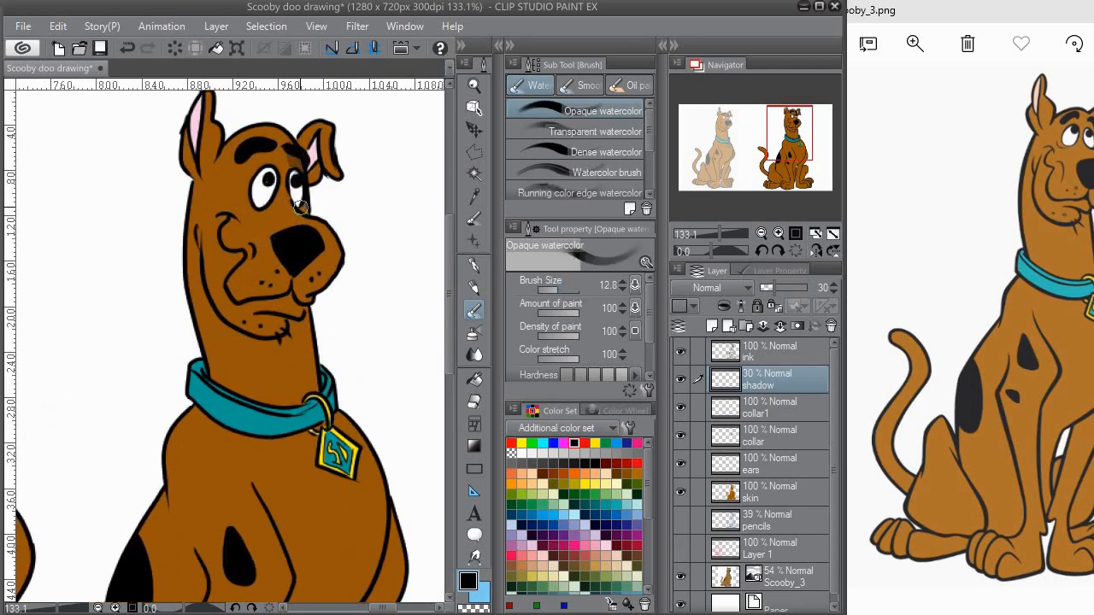
# Step: Paint shadows on the ear, face, muzzle and neck on the shadow layer
pyautogui.moveTo(320, 152)
pyautogui.mouseDown()
pyautogui.moveTo(333, 161)
pyautogui.moveTo(311, 172)
pyautogui.mouseUp()
pyautogui.moveTo(298, 212)
pyautogui.mouseDown()
pyautogui.moveTo(302, 155)
pyautogui.moveTo(268, 240)
pyautogui.moveTo(265, 216)
pyautogui.moveTo(252, 233)
pyautogui.moveTo(268, 238)
pyautogui.moveTo(280, 269)
pyautogui.mouseUp()
pyautogui.moveTo(282, 300); pyautogui.dragTo(241, 229)
pyautogui.moveTo(273, 262)
pyautogui.mouseDown()
pyautogui.moveTo(291, 293)
pyautogui.moveTo(296, 280)
pyautogui.mouseUp()
pyautogui.moveTo(297, 298)
pyautogui.mouseDown()
pyautogui.moveTo(288, 245)
pyautogui.moveTo(292, 316)
pyautogui.mouseUp()
pyautogui.moveTo(286, 262)
pyautogui.mouseDown()
pyautogui.moveTo(297, 203)
pyautogui.moveTo(280, 320)
pyautogui.moveTo(332, 199)
pyautogui.moveTo(282, 287)
pyautogui.mouseUp()
pyautogui.moveTo(277, 286); pyautogui.dragTo(289, 274)
pyautogui.moveTo(260, 243)
pyautogui.mouseDown()
pyautogui.moveTo(266, 279)
pyautogui.moveTo(243, 301)
pyautogui.mouseUp()
pyautogui.moveTo(229, 167)
pyautogui.mouseDown()
pyautogui.moveTo(255, 235)
pyautogui.moveTo(238, 191)
pyautogui.moveTo(241, 352)
pyautogui.moveTo(276, 287)
pyautogui.mouseUp()
pyautogui.moveTo(260, 319)
pyautogui.mouseDown()
pyautogui.moveTo(260, 298)
pyautogui.moveTo(247, 374)
pyautogui.moveTo(264, 328)
pyautogui.moveTo(255, 364)
pyautogui.mouseUp()
pyautogui.moveTo(245, 405); pyautogui.dragTo(254, 332)
pyautogui.moveTo(245, 268)
pyautogui.mouseDown()
pyautogui.moveTo(254, 363)
pyautogui.moveTo(239, 423)
pyautogui.mouseUp()
pyautogui.moveTo(300, 197)
pyautogui.mouseDown()
pyautogui.moveTo(254, 359)
pyautogui.moveTo(266, 383)
pyautogui.mouseUp()
# Step: Shade the chest, front legs and far hind leg on the shadow layer, erasing paint that crosses the outlines
pyautogui.press('e')
pyautogui.moveTo(199, 264)
pyautogui.mouseDown()
pyautogui.moveTo(196, 274)
pyautogui.moveTo(196, 245)
pyautogui.mouseUp()
pyautogui.moveTo(371, 351); pyautogui.dragTo(371, 298)
pyautogui.press('b')
pyautogui.moveTo(341, 209)
pyautogui.mouseDown()
pyautogui.moveTo(328, 220)
pyautogui.moveTo(342, 262)
pyautogui.moveTo(345, 241)
pyautogui.moveTo(276, 350)
pyautogui.mouseUp()
pyautogui.press('e')
pyautogui.moveTo(289, 302)
pyautogui.mouseDown()
pyautogui.moveTo(320, 244)
pyautogui.moveTo(352, 235)
pyautogui.moveTo(317, 370)
pyautogui.moveTo(299, 317)
pyautogui.moveTo(307, 342)
pyautogui.moveTo(281, 308)
pyautogui.moveTo(344, 350)
pyautogui.moveTo(327, 361)
pyautogui.mouseUp()
pyautogui.click(474, 311)
pyautogui.press('e')
pyautogui.click(474, 312)
pyautogui.moveTo(345, 306)
pyautogui.mouseDown()
pyautogui.moveTo(353, 360)
pyautogui.moveTo(371, 339)
pyautogui.mouseUp()
pyautogui.moveTo(279, 248); pyautogui.dragTo(278, 312)
pyautogui.moveTo(308, 264)
pyautogui.mouseDown()
pyautogui.moveTo(285, 323)
pyautogui.moveTo(294, 236)
pyautogui.moveTo(321, 227)
pyautogui.moveTo(335, 242)
pyautogui.moveTo(321, 283)
pyautogui.moveTo(336, 265)
pyautogui.moveTo(267, 343)
pyautogui.mouseUp()
pyautogui.moveTo(330, 352)
pyautogui.mouseDown()
pyautogui.moveTo(373, 374)
pyautogui.moveTo(359, 347)
pyautogui.moveTo(327, 344)
pyautogui.mouseUp()
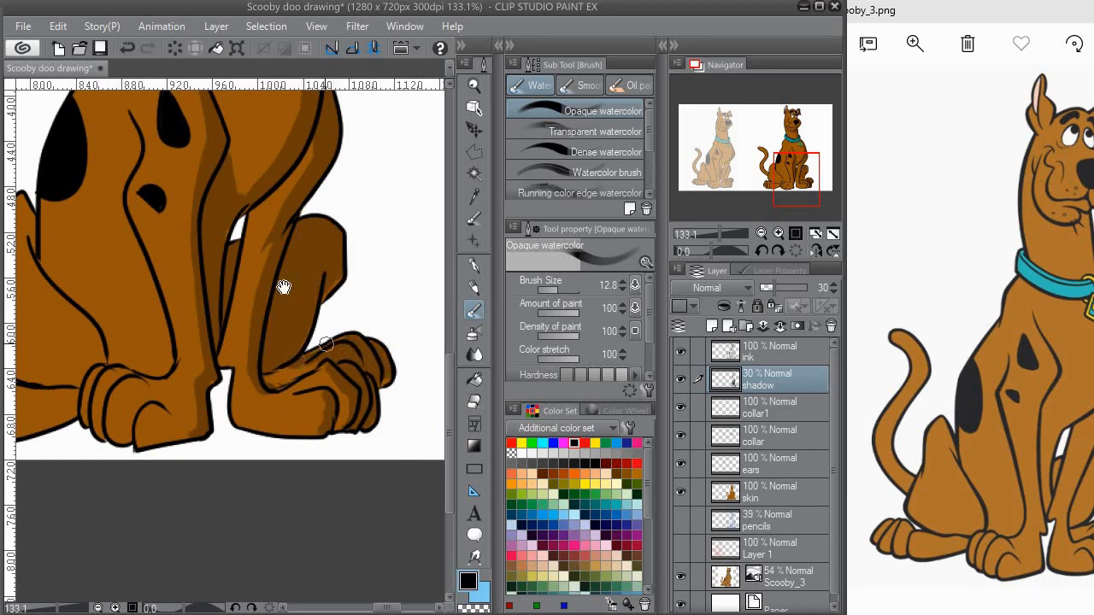
# Step: Shade the near haunch and hind foot on the shadow layer and erase the excess
pyautogui.moveTo(284, 288); pyautogui.dragTo(394, 360)
pyautogui.moveTo(288, 308); pyautogui.dragTo(359, 311)
pyautogui.moveTo(207, 278)
pyautogui.mouseDown()
pyautogui.moveTo(204, 329)
pyautogui.moveTo(208, 276)
pyautogui.moveTo(229, 372)
pyautogui.moveTo(223, 355)
pyautogui.moveTo(253, 402)
pyautogui.mouseUp()
pyautogui.scroll(-2, 251, 399)
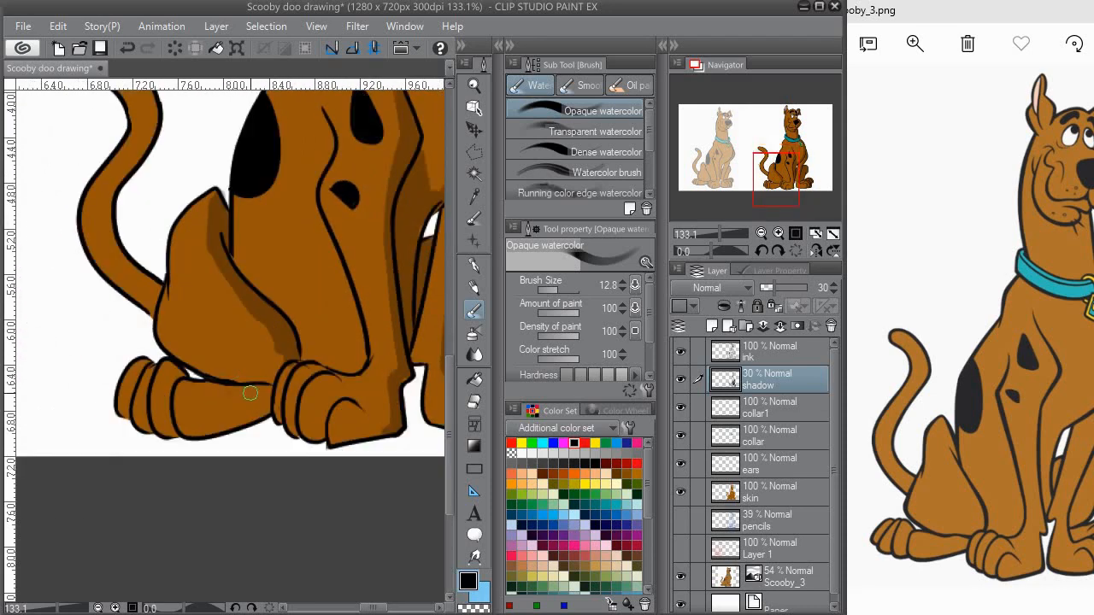
pyautogui.press('e')
pyautogui.moveTo(277, 355); pyautogui.dragTo(263, 330)
pyautogui.moveTo(220, 364); pyautogui.dragTo(212, 486)
pyautogui.moveTo(349, 210)
pyautogui.mouseDown()
pyautogui.moveTo(384, 318)
pyautogui.moveTo(432, 317)
pyautogui.mouseUp()
# Step: Paint a shadow along the tail and erase the paint outside its outline
pyautogui.press('b')
pyautogui.moveTo(259, 283); pyautogui.dragTo(284, 256)
pyautogui.moveTo(221, 256)
pyautogui.mouseDown()
pyautogui.moveTo(248, 299)
pyautogui.moveTo(226, 459)
pyautogui.moveTo(219, 441)
pyautogui.moveTo(249, 486)
pyautogui.mouseUp()
pyautogui.press('e')
pyautogui.moveTo(215, 407); pyautogui.dragTo(223, 431)
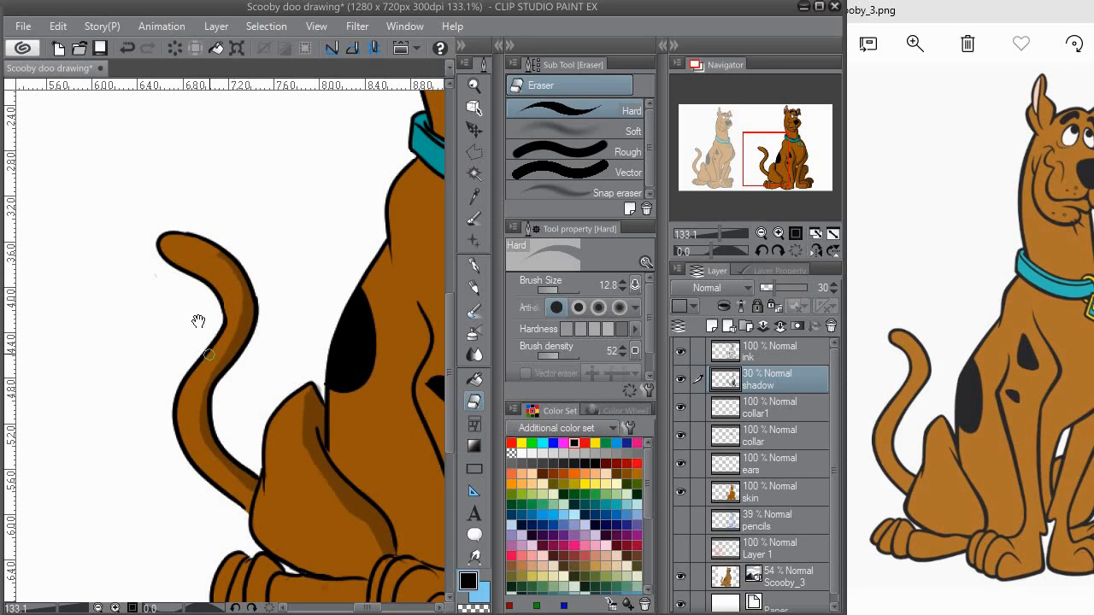
pyautogui.moveTo(189, 363); pyautogui.dragTo(198, 315)
pyautogui.moveTo(323, 257); pyautogui.dragTo(49, 370)
pyautogui.moveTo(313, 162)
pyautogui.mouseDown()
pyautogui.moveTo(334, 305)
pyautogui.moveTo(327, 287)
pyautogui.mouseUp()
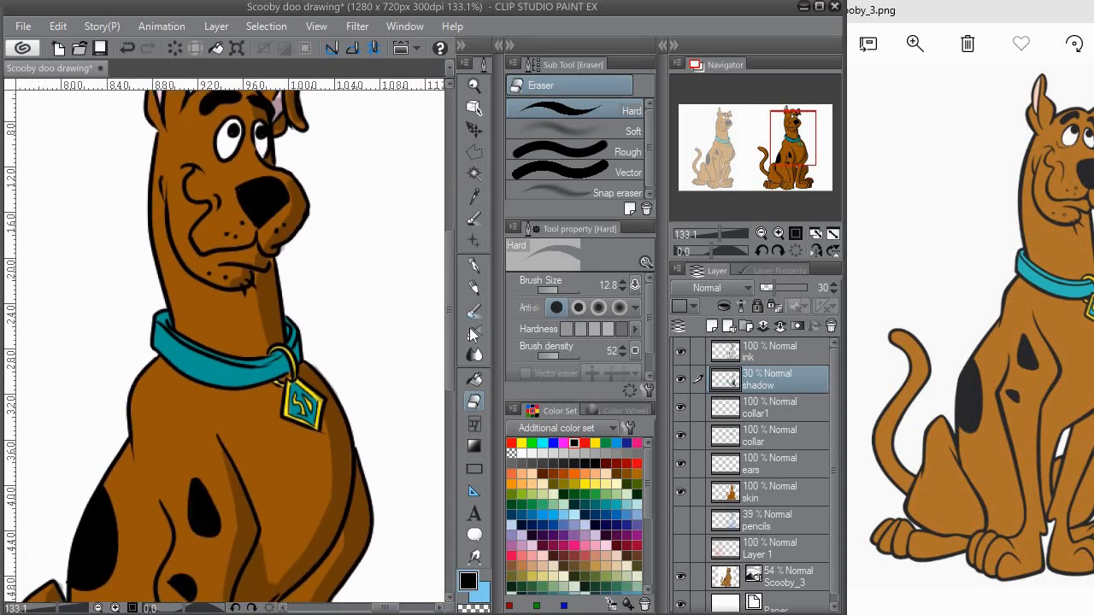
# Step: Add the remaining shadow strokes on the neck and chest
pyautogui.press('b')
pyautogui.moveTo(276, 305); pyautogui.dragTo(248, 32)
pyautogui.moveTo(237, 314); pyautogui.dragTo(239, 298)
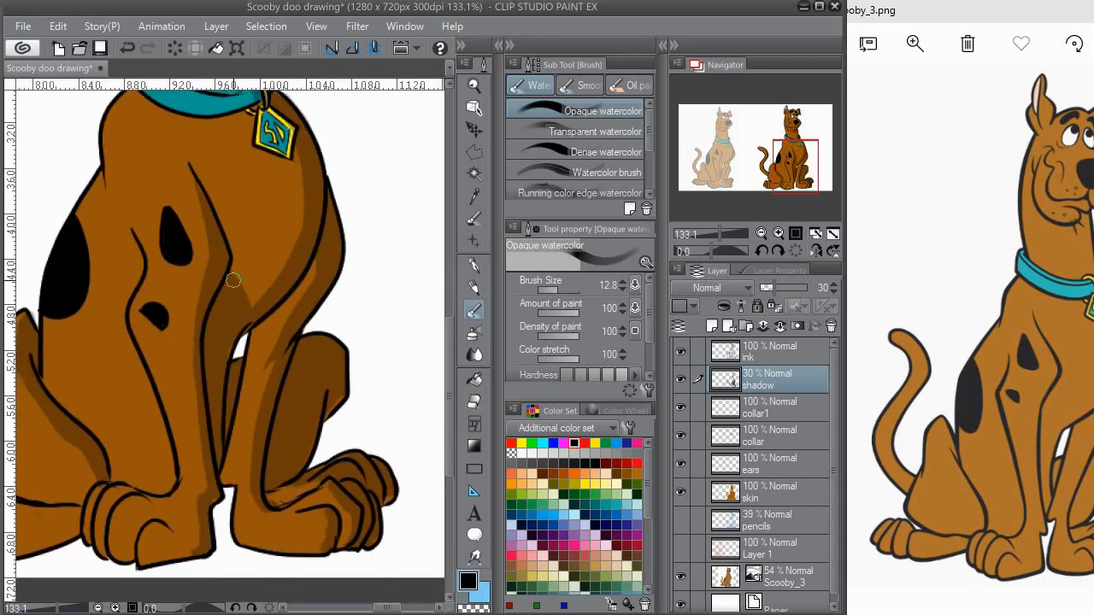
pyautogui.scroll(-2, 263, 275)
pyautogui.moveTo(242, 257); pyautogui.dragTo(279, 330)
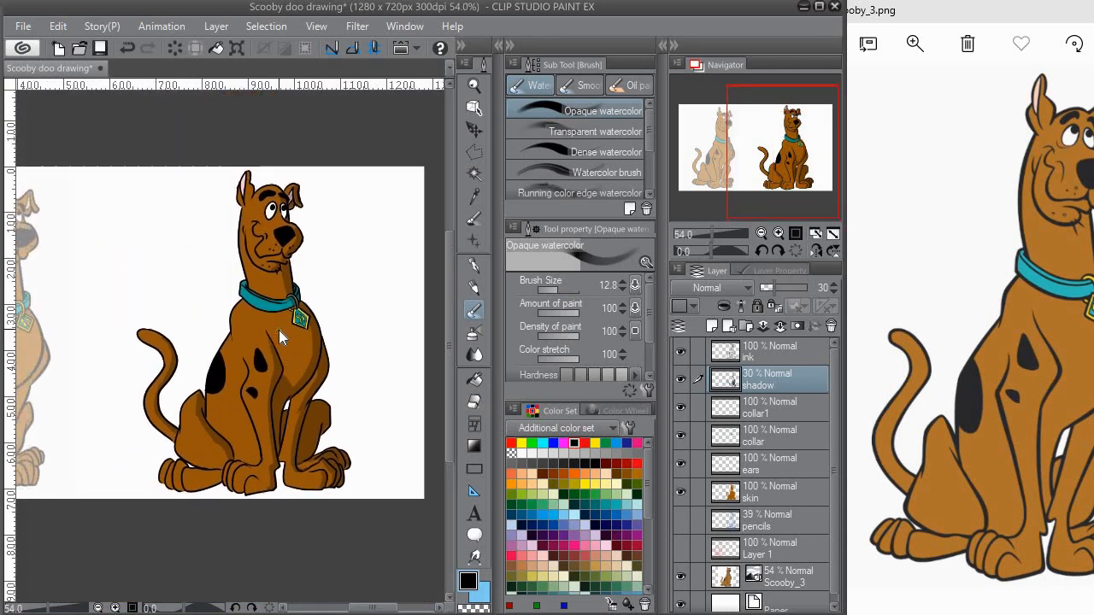
# Step: Add a new layer named "highlight" above the shadow layer at 30% opacity and choose white as the drawing colour
pyautogui.click(713, 325)
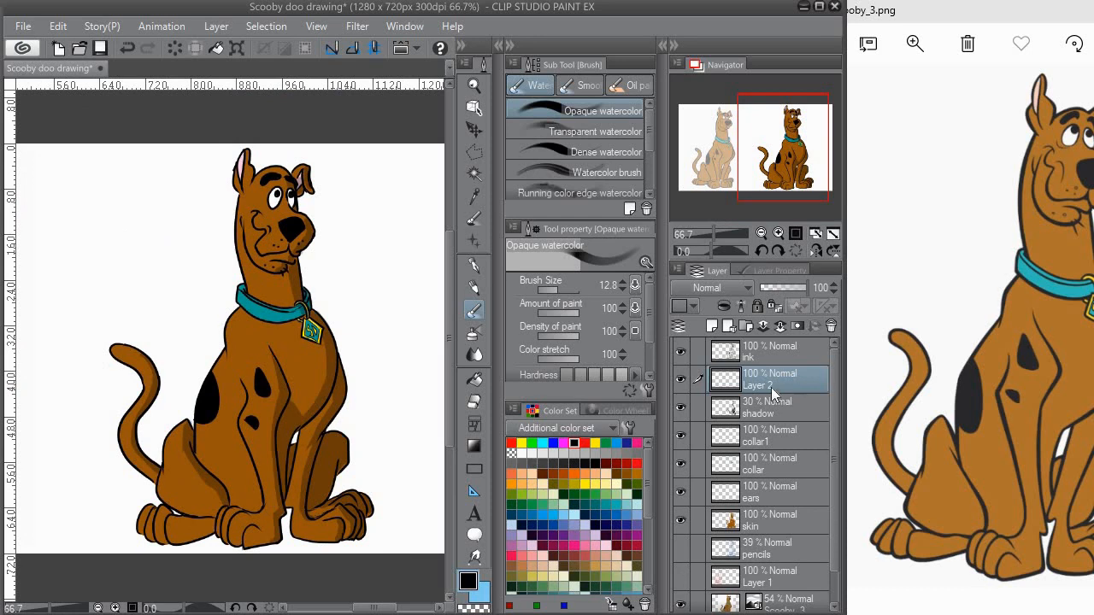
pyautogui.doubleClick(770, 379)
pyautogui.write('highlight')
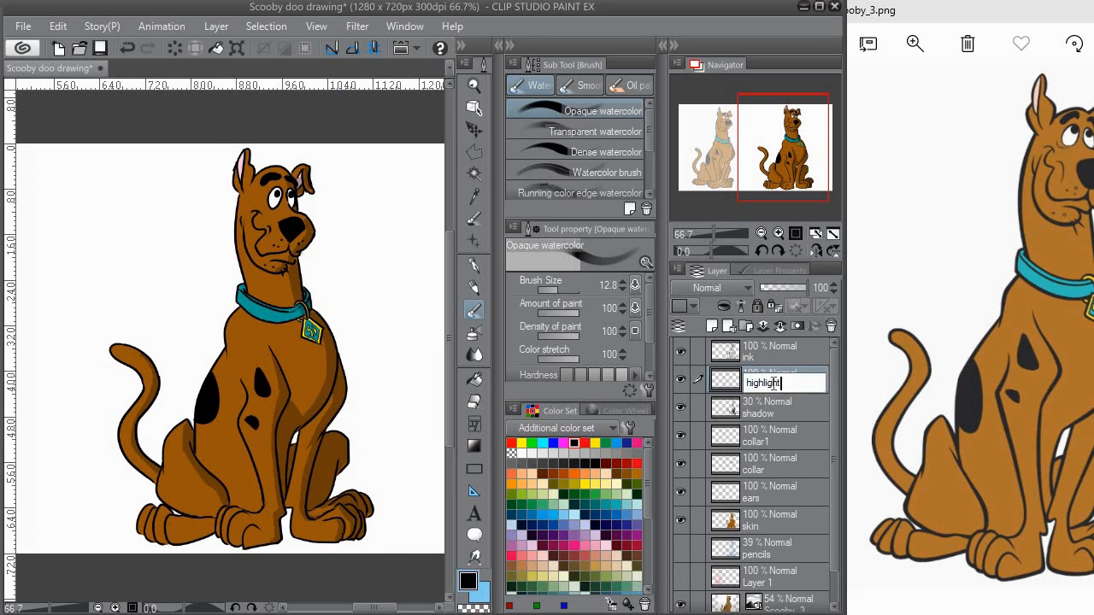
pyautogui.press('Return')
pyautogui.click(521, 453)
pyautogui.click(819, 287)
pyautogui.write('30')
pyautogui.press('Return')
# Step: Try a white highlight stroke on the head and undo it
pyautogui.scroll(2, 256, 185)
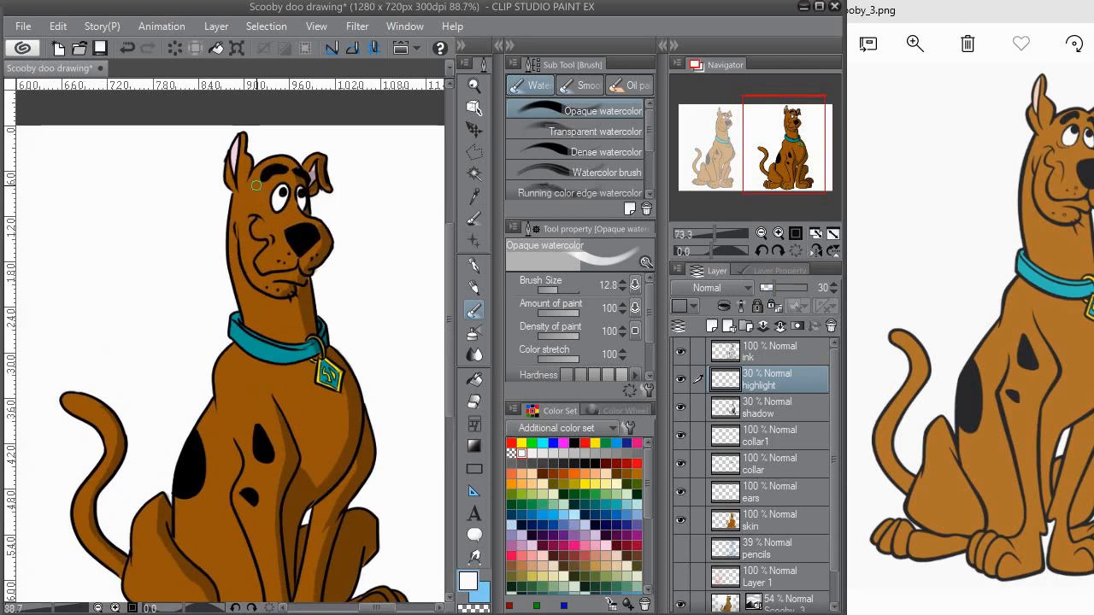
pyautogui.moveTo(264, 293); pyautogui.dragTo(269, 398)
pyautogui.moveTo(251, 260)
pyautogui.mouseDown()
pyautogui.moveTo(248, 285)
pyautogui.moveTo(270, 273)
pyautogui.mouseUp()
pyautogui.hotkey('ctrl', 'z')
# Step: Pick the brown skin colour from the drawing and set the highlight layer's blending mode to Add
pyautogui.press('i')
pyautogui.click(272, 272)
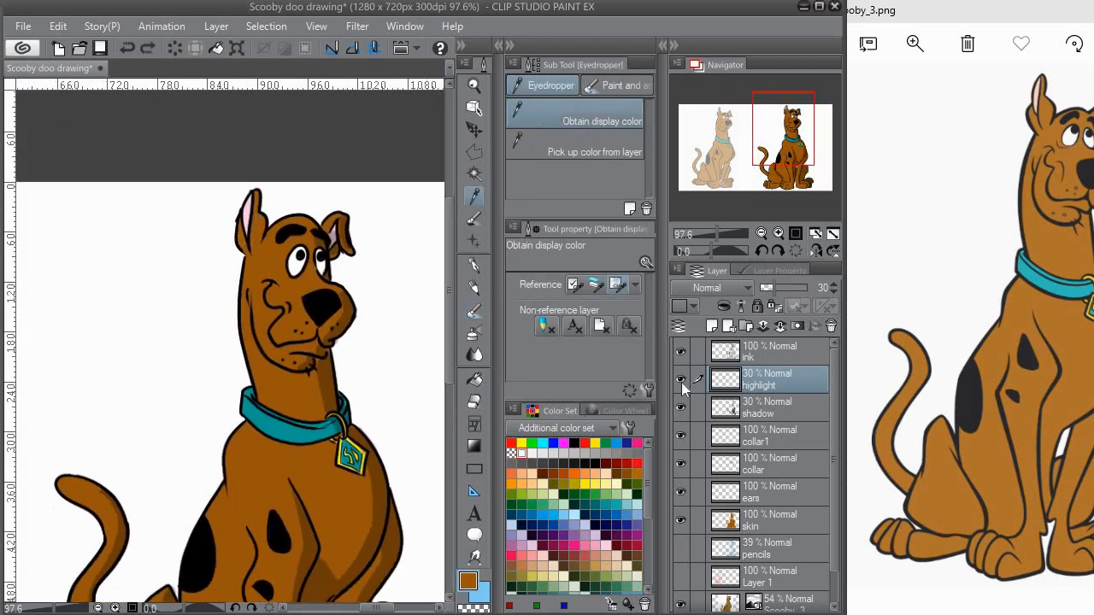
pyautogui.click(724, 288)
pyautogui.click(697, 469)
# Step: Paint brown highlights on the head and muzzle on the highlight layer, erasing stray paint
pyautogui.press('b')
pyautogui.moveTo(269, 241)
pyautogui.mouseDown()
pyautogui.moveTo(262, 277)
pyautogui.moveTo(302, 211)
pyautogui.mouseUp()
pyautogui.moveTo(268, 243)
pyautogui.mouseDown()
pyautogui.moveTo(264, 284)
pyautogui.moveTo(287, 267)
pyautogui.moveTo(297, 287)
pyautogui.moveTo(304, 274)
pyautogui.mouseUp()
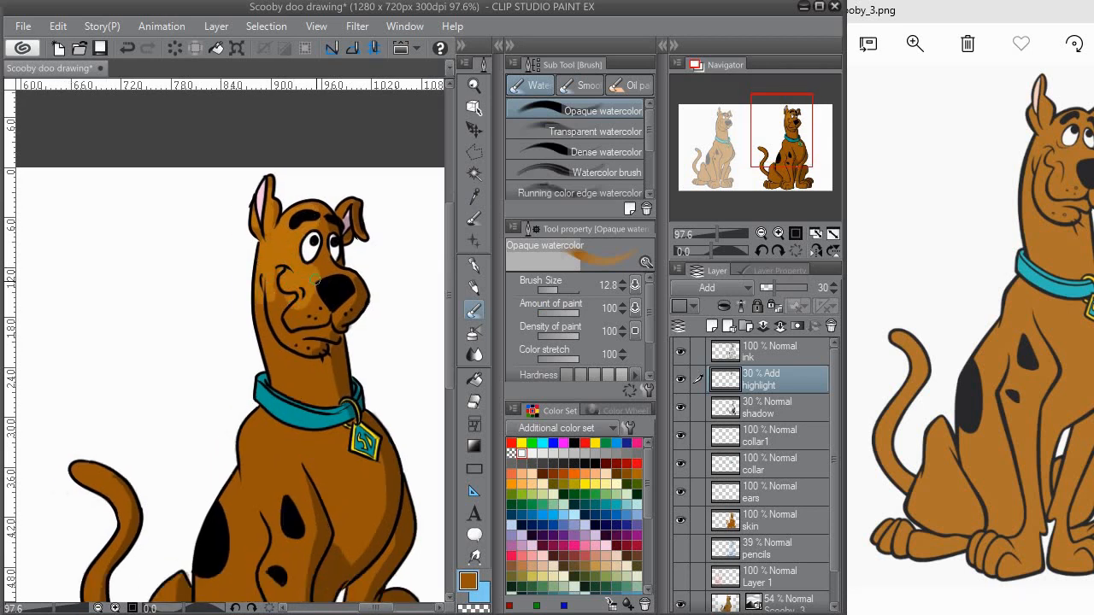
pyautogui.moveTo(301, 313)
pyautogui.mouseDown()
pyautogui.moveTo(320, 290)
pyautogui.moveTo(301, 253)
pyautogui.moveTo(330, 287)
pyautogui.moveTo(356, 247)
pyautogui.moveTo(323, 259)
pyautogui.moveTo(327, 283)
pyautogui.moveTo(375, 228)
pyautogui.moveTo(387, 296)
pyautogui.mouseUp()
pyautogui.press('e')
pyautogui.click(474, 310)
pyautogui.press('e')
pyautogui.click(474, 310)
# Step: Paint highlights on the neck, chest and front legs and trim them with the eraser
pyautogui.moveTo(366, 342)
pyautogui.mouseDown()
pyautogui.moveTo(327, 230)
pyautogui.moveTo(295, 250)
pyautogui.moveTo(350, 239)
pyautogui.moveTo(291, 217)
pyautogui.moveTo(270, 231)
pyautogui.moveTo(267, 260)
pyautogui.moveTo(281, 276)
pyautogui.moveTo(291, 257)
pyautogui.mouseUp()
pyautogui.moveTo(291, 272); pyautogui.dragTo(311, 237)
pyautogui.moveTo(319, 277); pyautogui.dragTo(312, 310)
pyautogui.moveTo(318, 344); pyautogui.dragTo(320, 292)
pyautogui.moveTo(330, 261)
pyautogui.mouseDown()
pyautogui.moveTo(310, 291)
pyautogui.moveTo(334, 394)
pyautogui.mouseUp()
pyautogui.moveTo(324, 345); pyautogui.dragTo(332, 397)
pyautogui.moveTo(316, 372)
pyautogui.mouseDown()
pyautogui.moveTo(314, 292)
pyautogui.moveTo(332, 337)
pyautogui.mouseUp()
pyautogui.press('e')
pyautogui.moveTo(315, 270); pyautogui.dragTo(331, 341)
pyautogui.moveTo(333, 265); pyautogui.dragTo(332, 318)
# Step: Paint highlights on the front paws and near haunch and clean up their edges
pyautogui.click(472, 314)
pyautogui.moveTo(297, 363)
pyautogui.mouseDown()
pyautogui.moveTo(336, 331)
pyautogui.moveTo(310, 341)
pyautogui.mouseUp()
pyautogui.moveTo(300, 250)
pyautogui.mouseDown()
pyautogui.moveTo(298, 356)
pyautogui.moveTo(334, 313)
pyautogui.mouseUp()
pyautogui.moveTo(265, 279)
pyautogui.mouseDown()
pyautogui.moveTo(269, 324)
pyautogui.moveTo(296, 348)
pyautogui.mouseUp()
pyautogui.moveTo(263, 299)
pyautogui.mouseDown()
pyautogui.moveTo(257, 335)
pyautogui.moveTo(314, 371)
pyautogui.mouseUp()
pyautogui.moveTo(310, 368); pyautogui.dragTo(299, 305)
pyautogui.click(474, 400)
pyautogui.moveTo(245, 263); pyautogui.dragTo(304, 326)
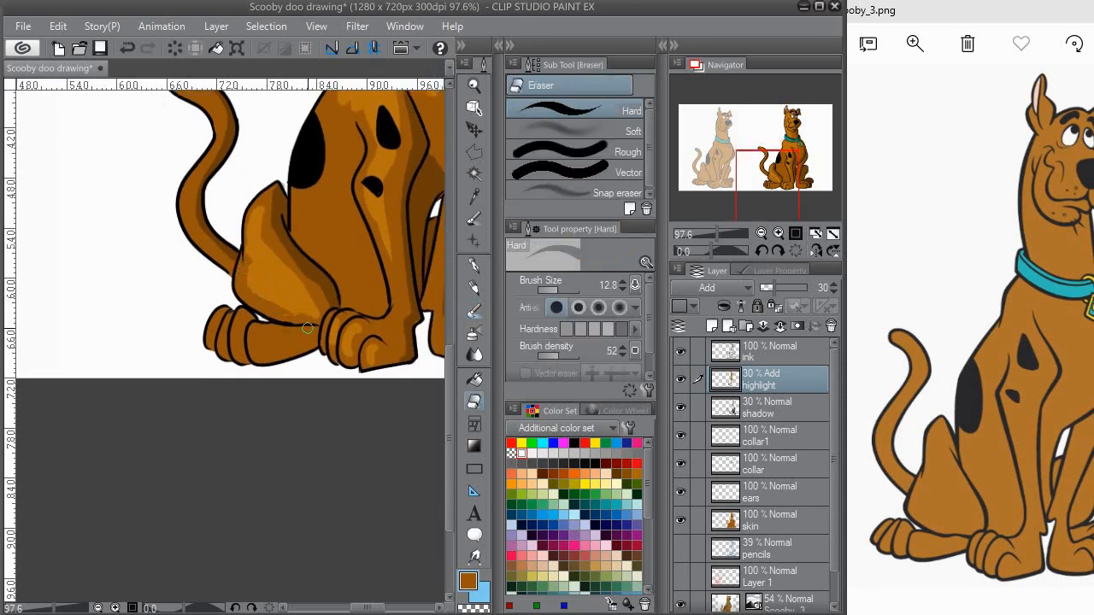
# Step: Paint highlights on the toes of the near hind foot and erase the excess
pyautogui.press('b')
pyautogui.moveTo(240, 335); pyautogui.dragTo(239, 347)
pyautogui.moveTo(226, 331); pyautogui.dragTo(224, 342)
pyautogui.moveTo(215, 321); pyautogui.dragTo(211, 334)
pyautogui.moveTo(214, 290); pyautogui.dragTo(265, 424)
pyautogui.moveTo(244, 320); pyautogui.dragTo(235, 359)
pyautogui.press('e')
pyautogui.moveTo(342, 312); pyautogui.dragTo(268, 336)
# Step: Paint highlights on the shoulder and torso around the black spots and erase the overspill
pyautogui.press('b')
pyautogui.moveTo(250, 271); pyautogui.dragTo(259, 302)
pyautogui.moveTo(268, 264); pyautogui.dragTo(275, 299)
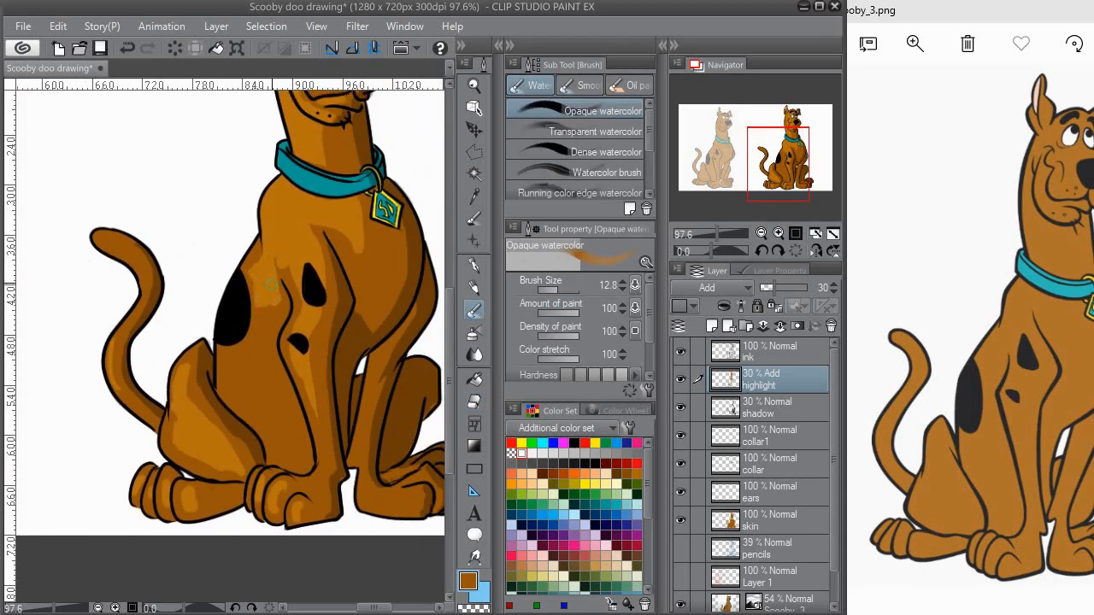
pyautogui.moveTo(272, 341)
pyautogui.mouseDown()
pyautogui.moveTo(240, 305)
pyautogui.moveTo(270, 255)
pyautogui.mouseUp()
pyautogui.moveTo(239, 376)
pyautogui.mouseDown()
pyautogui.moveTo(257, 332)
pyautogui.moveTo(250, 354)
pyautogui.moveTo(295, 400)
pyautogui.moveTo(302, 328)
pyautogui.moveTo(301, 372)
pyautogui.moveTo(318, 393)
pyautogui.moveTo(287, 397)
pyautogui.moveTo(319, 417)
pyautogui.moveTo(300, 419)
pyautogui.moveTo(301, 389)
pyautogui.moveTo(296, 398)
pyautogui.moveTo(321, 387)
pyautogui.mouseUp()
pyautogui.press('e')
pyautogui.moveTo(408, 270)
pyautogui.mouseDown()
pyautogui.moveTo(356, 354)
pyautogui.moveTo(344, 403)
pyautogui.mouseUp()
pyautogui.moveTo(395, 332)
pyautogui.keyDown('ctrl'); pyautogui.mouseDown()
pyautogui.moveTo(368, 330)
pyautogui.moveTo(347, 356)
pyautogui.mouseUp(); pyautogui.keyUp('ctrl')
# Step: Set the highlight layer's opacity to 27% and add a new layer named "highlight1" above it
pyautogui.click(769, 289)
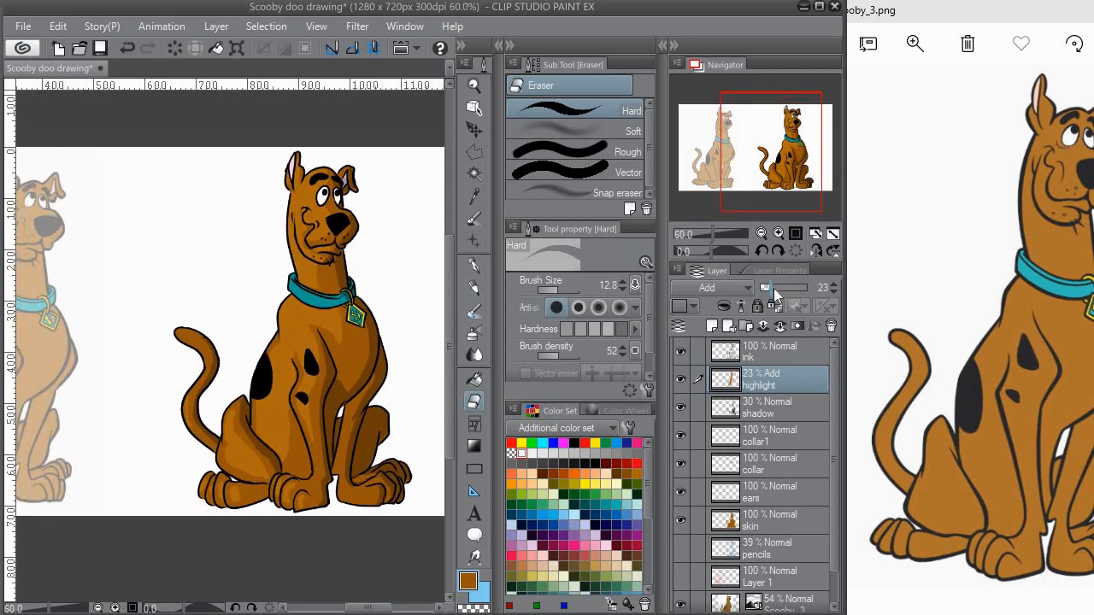
pyautogui.click(712, 326)
pyautogui.doubleClick(783, 384)
pyautogui.write('highlight 1')
pyautogui.press('Return')
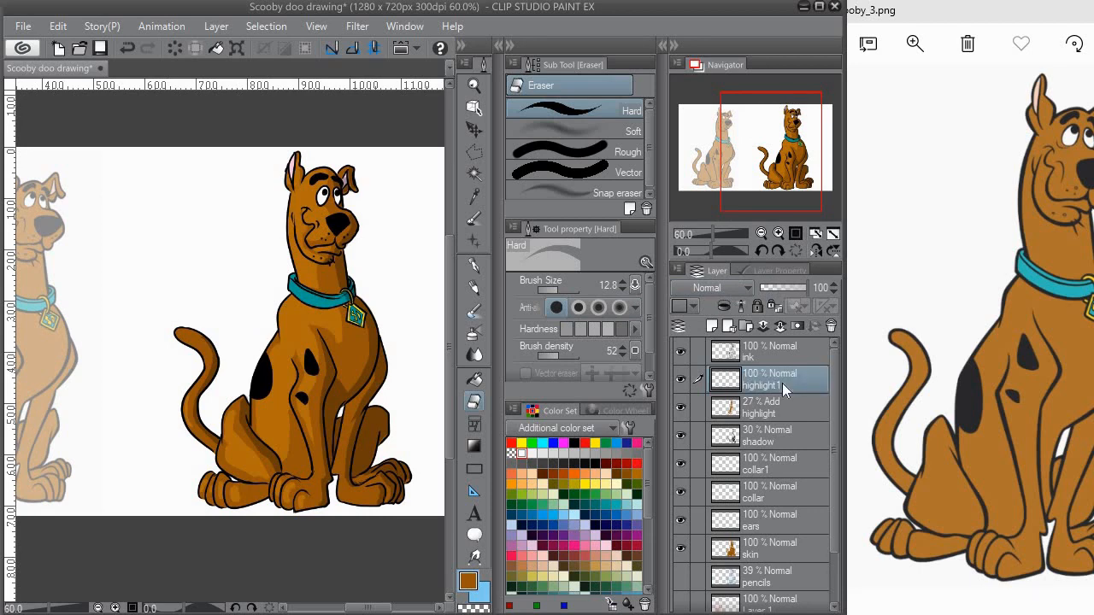
# Step: Set the highlight1 layer's opacity to 43% and choose the Opaque watercolor brush with white
pyautogui.click(475, 315)
pyautogui.click(781, 288)
pyautogui.scroll(5, 337, 163)
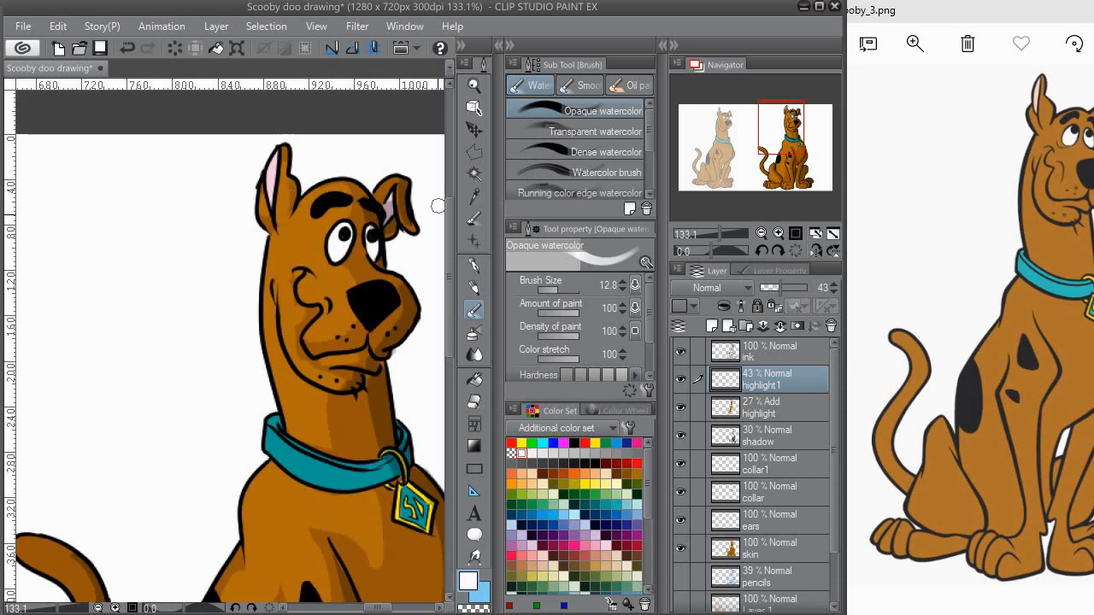
# Step: Paint white highlights on the forehead, beside the mouth and along the neck, and erase the excess
pyautogui.moveTo(299, 226); pyautogui.dragTo(289, 258)
pyautogui.moveTo(282, 295); pyautogui.dragTo(288, 249)
pyautogui.moveTo(337, 276); pyautogui.dragTo(321, 292)
pyautogui.moveTo(293, 338)
pyautogui.mouseDown()
pyautogui.moveTo(317, 302)
pyautogui.moveTo(330, 340)
pyautogui.mouseUp()
pyautogui.press('e')
pyautogui.moveTo(363, 243)
pyautogui.mouseDown()
pyautogui.moveTo(356, 260)
pyautogui.moveTo(361, 237)
pyautogui.mouseUp()
pyautogui.moveTo(365, 217); pyautogui.dragTo(370, 279)
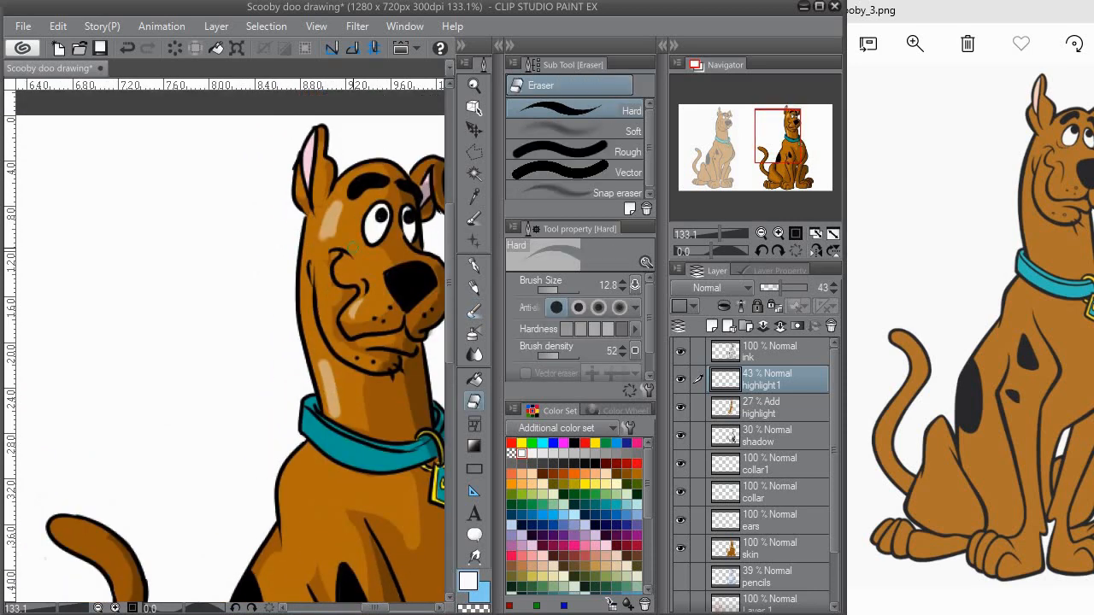
pyautogui.moveTo(341, 233); pyautogui.dragTo(341, 207)
pyautogui.moveTo(362, 247)
pyautogui.mouseDown()
pyautogui.moveTo(366, 164)
pyautogui.moveTo(335, 155)
pyautogui.mouseUp()
pyautogui.moveTo(418, 176); pyautogui.dragTo(434, 153)
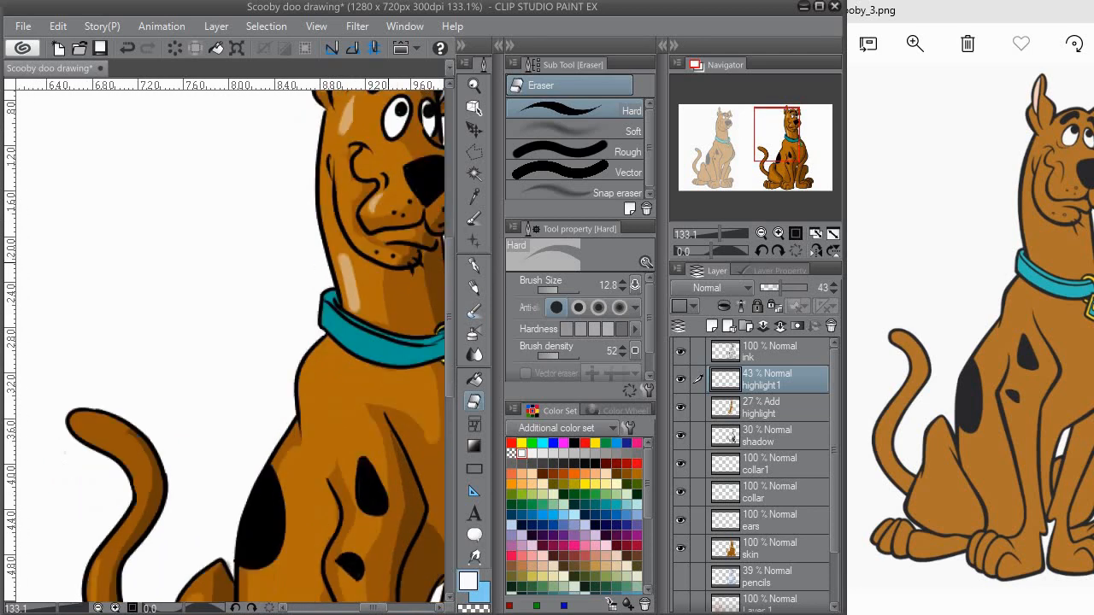
# Step: Paint white highlights on the shoulder and beside the upper black spot on the front leg, trimming their edges
pyautogui.moveTo(370, 261)
pyautogui.mouseDown()
pyautogui.moveTo(324, 181)
pyautogui.moveTo(324, 124)
pyautogui.mouseUp()
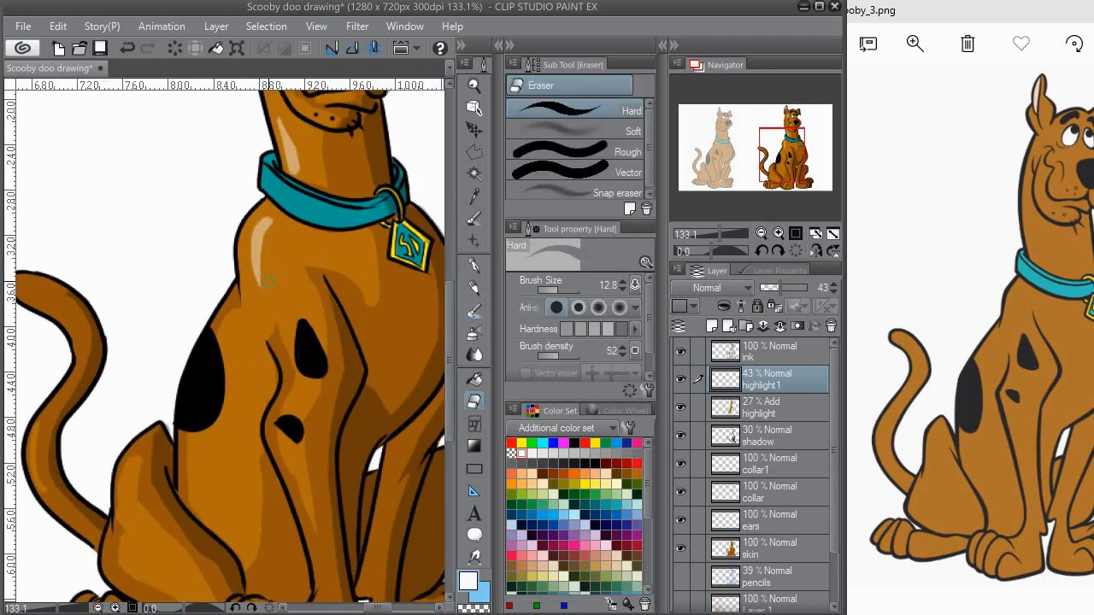
pyautogui.moveTo(267, 298); pyautogui.dragTo(266, 260)
pyautogui.moveTo(331, 263); pyautogui.dragTo(359, 239)
pyautogui.press('b')
pyautogui.moveTo(359, 294)
pyautogui.mouseDown()
pyautogui.moveTo(359, 237)
pyautogui.moveTo(322, 275)
pyautogui.mouseUp()
pyautogui.press('e')
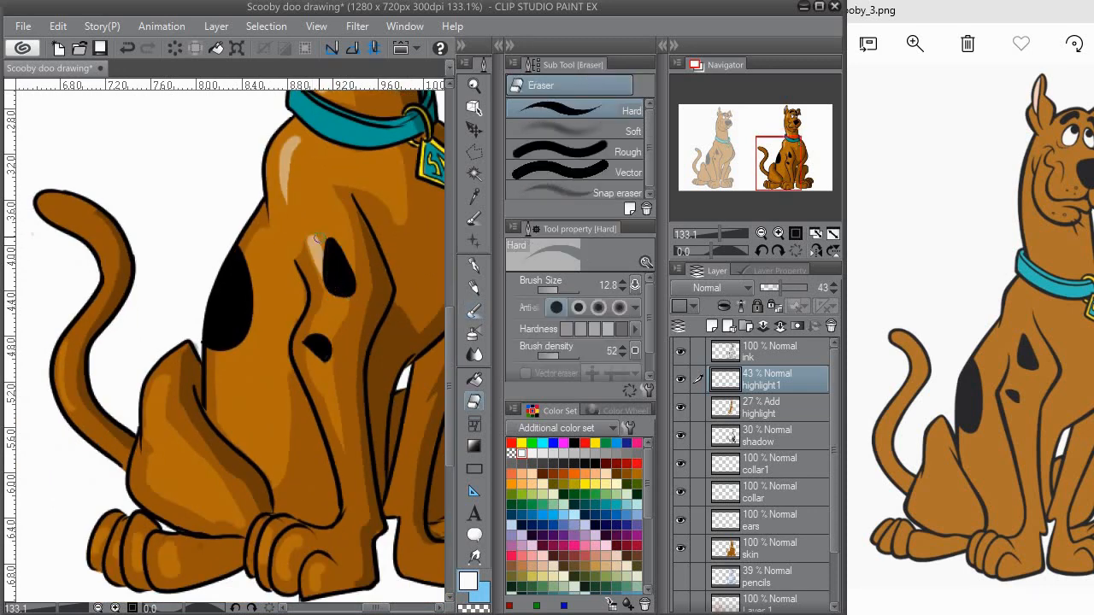
# Step: Paint white highlights on the torso below the large black spot and on the near thigh, and erase the excess
pyautogui.click(475, 312)
pyautogui.moveTo(249, 332)
pyautogui.mouseDown()
pyautogui.moveTo(283, 280)
pyautogui.moveTo(270, 350)
pyautogui.mouseUp()
pyautogui.press('e')
pyautogui.press('b')
pyautogui.moveTo(201, 343)
pyautogui.mouseDown()
pyautogui.moveTo(249, 289)
pyautogui.moveTo(248, 376)
pyautogui.mouseUp()
pyautogui.press('e')
pyautogui.moveTo(258, 377); pyautogui.dragTo(258, 356)
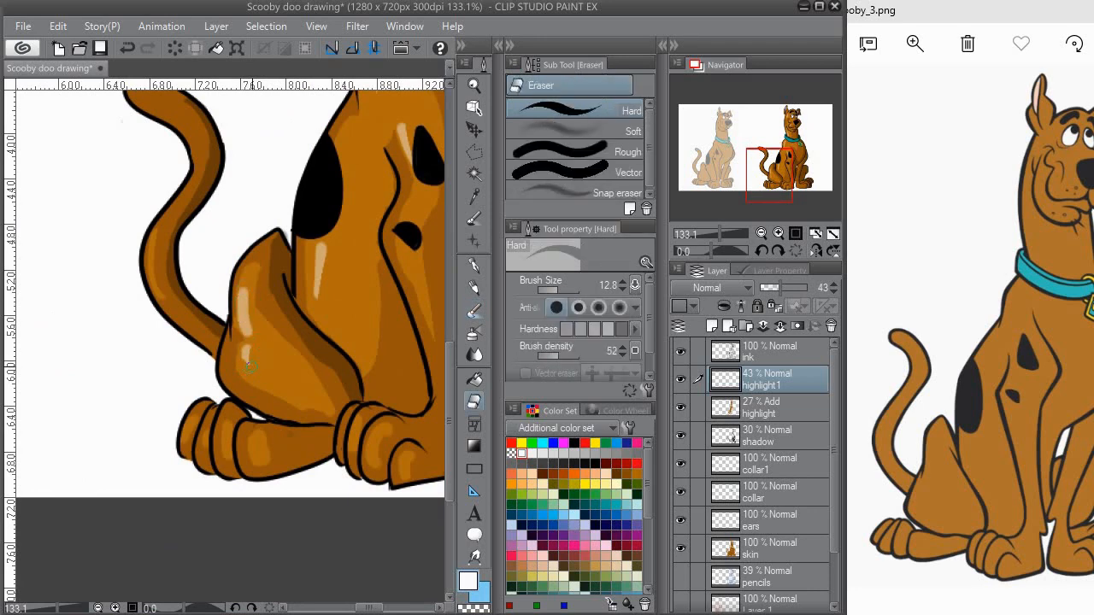
pyautogui.moveTo(239, 285); pyautogui.dragTo(242, 333)
pyautogui.moveTo(310, 323); pyautogui.dragTo(294, 374)
pyautogui.click(474, 312)
pyautogui.moveTo(237, 460)
pyautogui.mouseDown()
pyautogui.moveTo(241, 350)
pyautogui.moveTo(246, 394)
pyautogui.mouseUp()
pyautogui.scroll(-4, 244, 397)
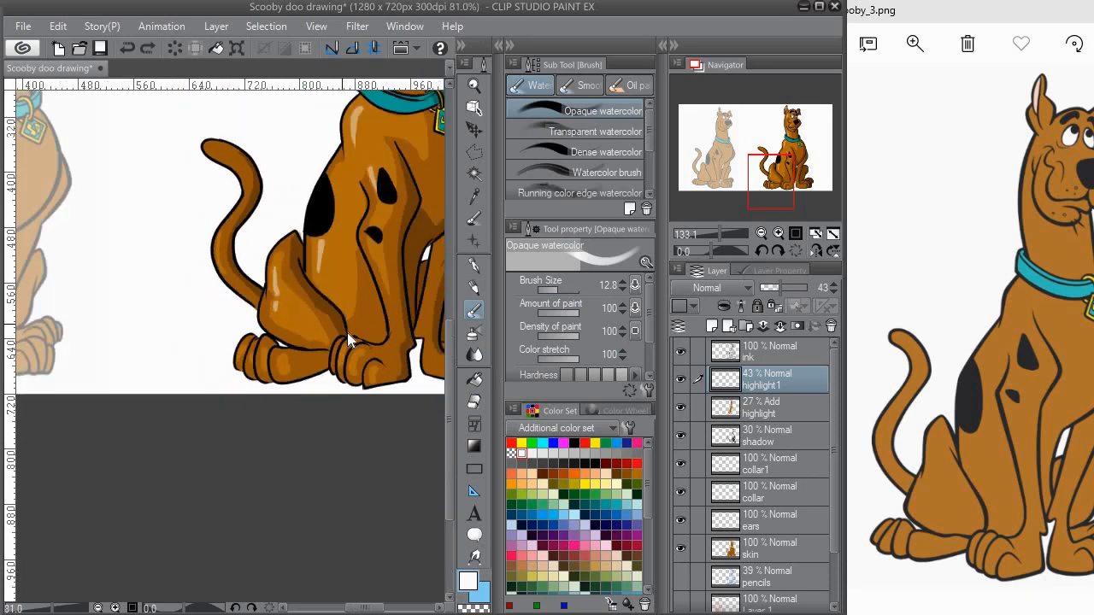
pyautogui.scroll(1, 231, 411)
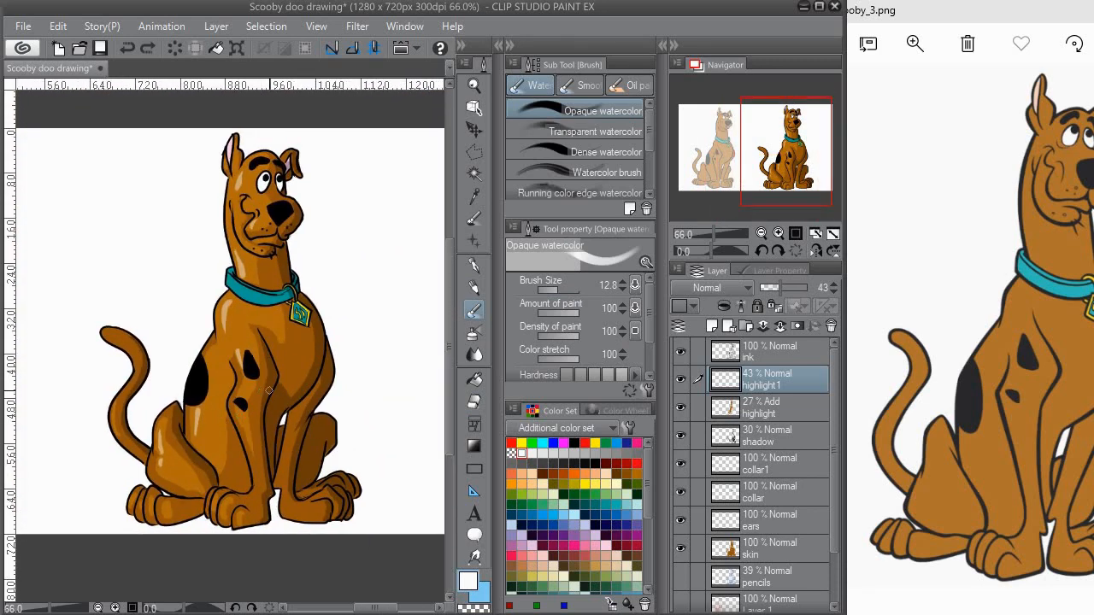